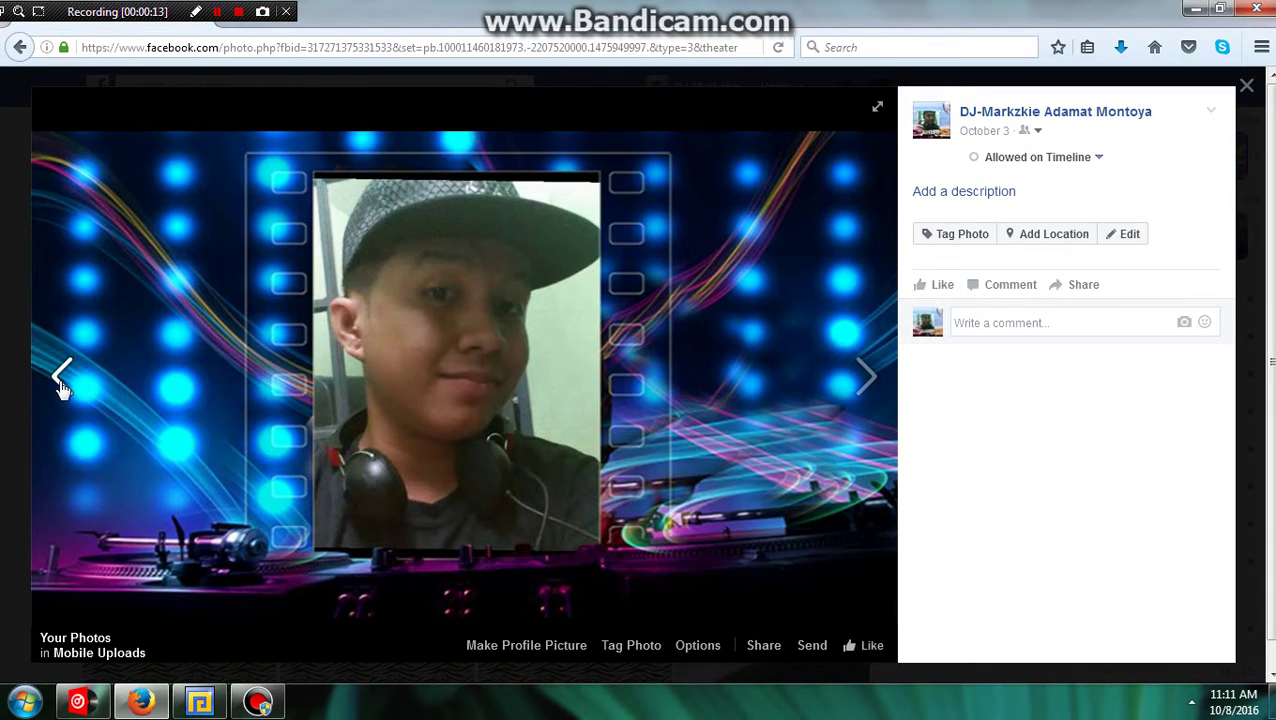
Browse backward through the uploaded DJ photos in the Facebook photo viewer, as far as the perfume bottle picture
{"action": "left_click", "coordinate": [58, 382]}
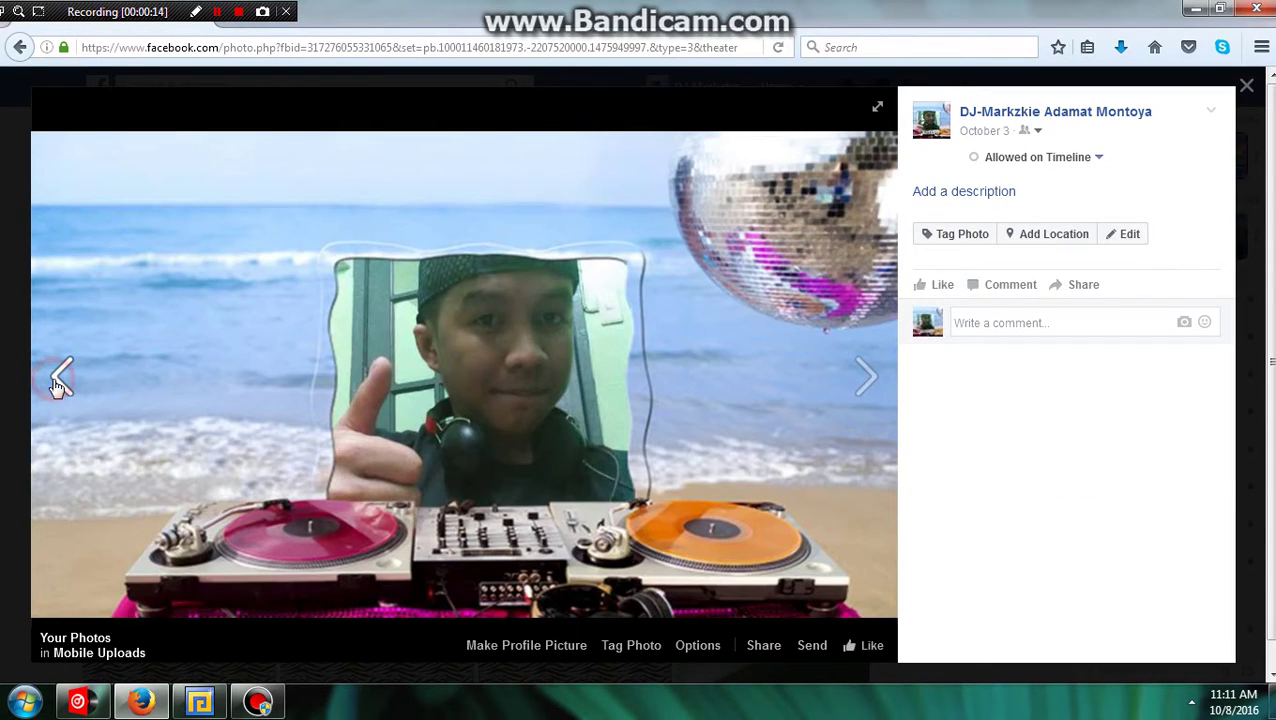
{"action": "left_click", "coordinate": [58, 382]}
{"action": "left_click", "coordinate": [60, 385]}
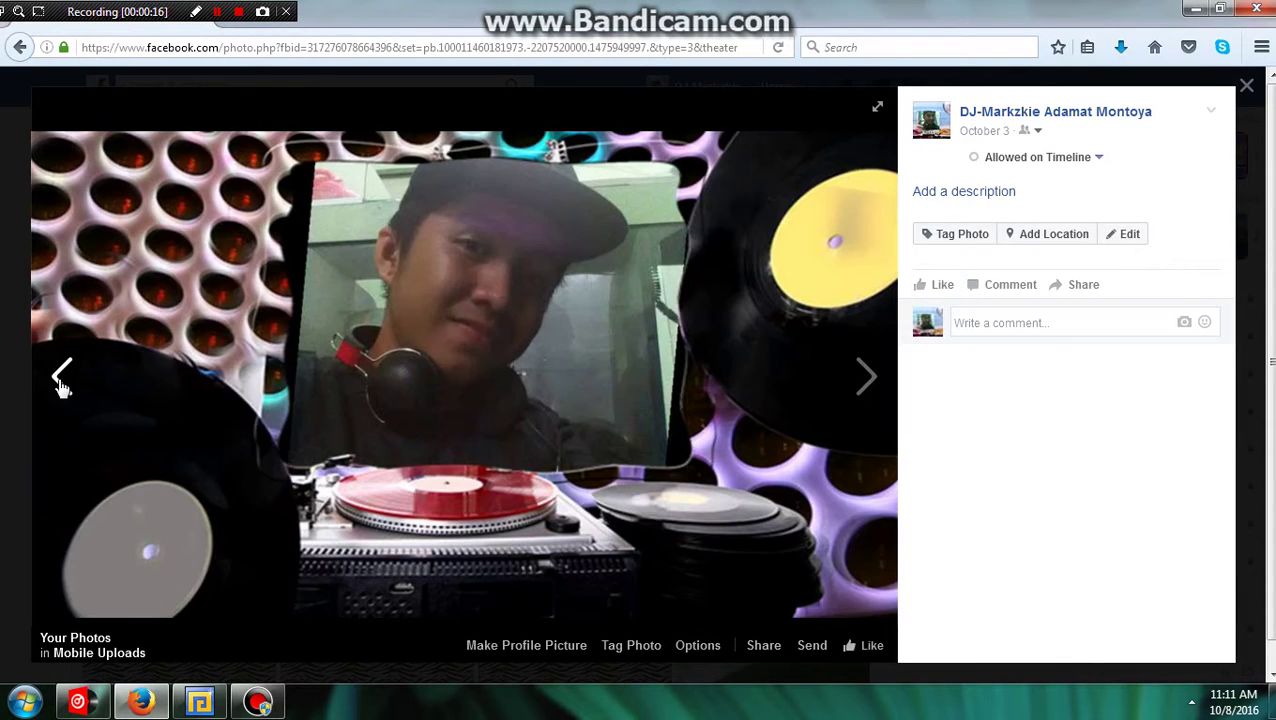
{"action": "left_click", "coordinate": [60, 385]}
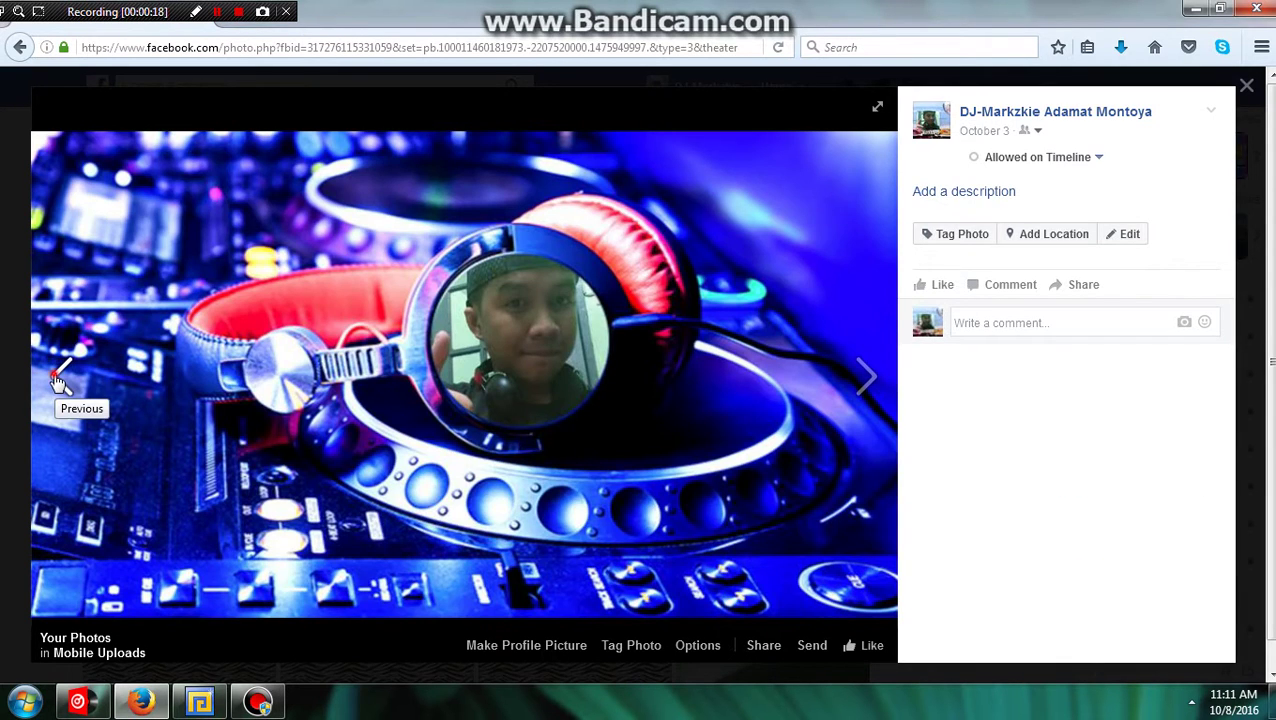
{"action": "left_click", "coordinate": [58, 382]}
{"action": "left_click", "coordinate": [59, 381]}
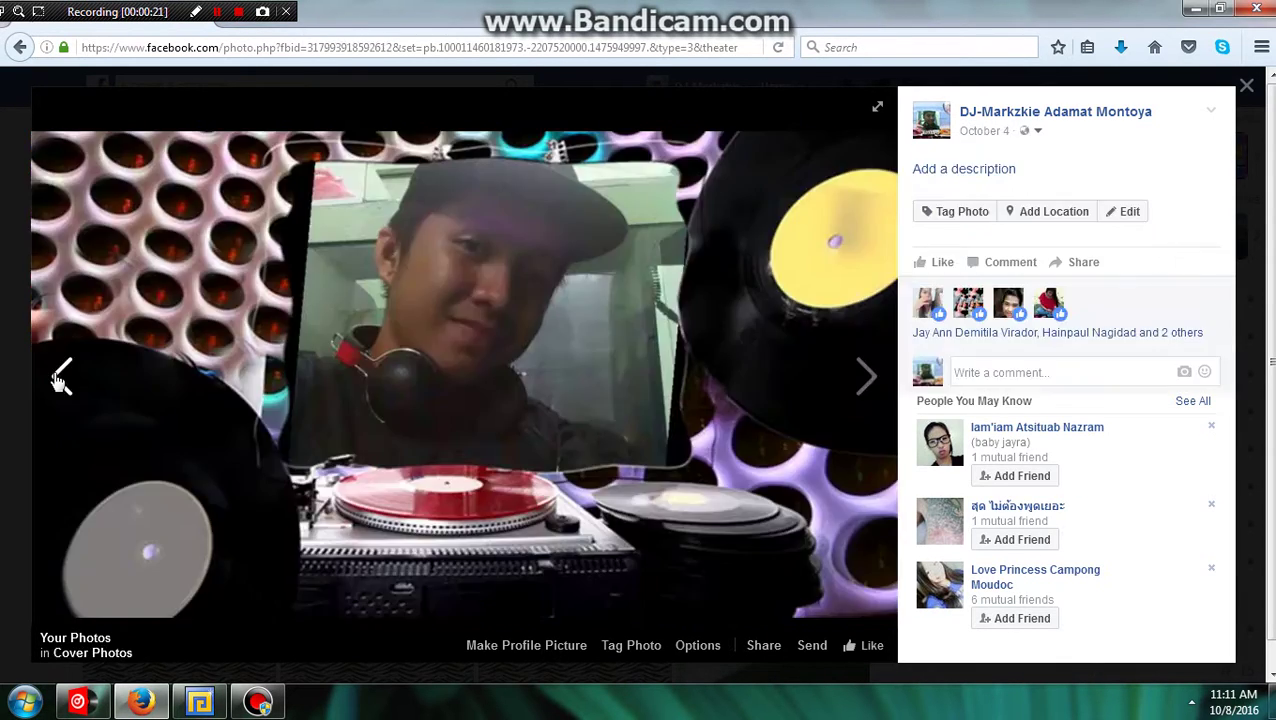
{"action": "left_click", "coordinate": [59, 379]}
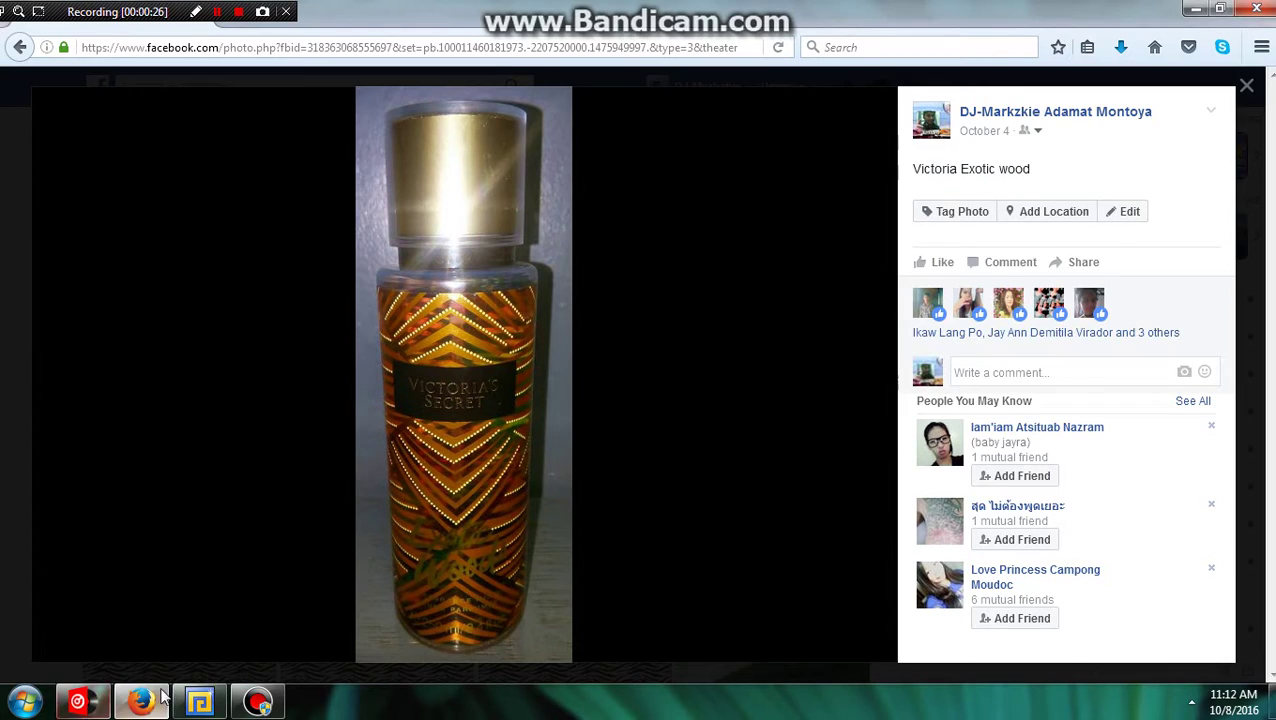
{"action": "left_click", "coordinate": [200, 702]}
{"action": "left_click", "coordinate": [160, 702]}
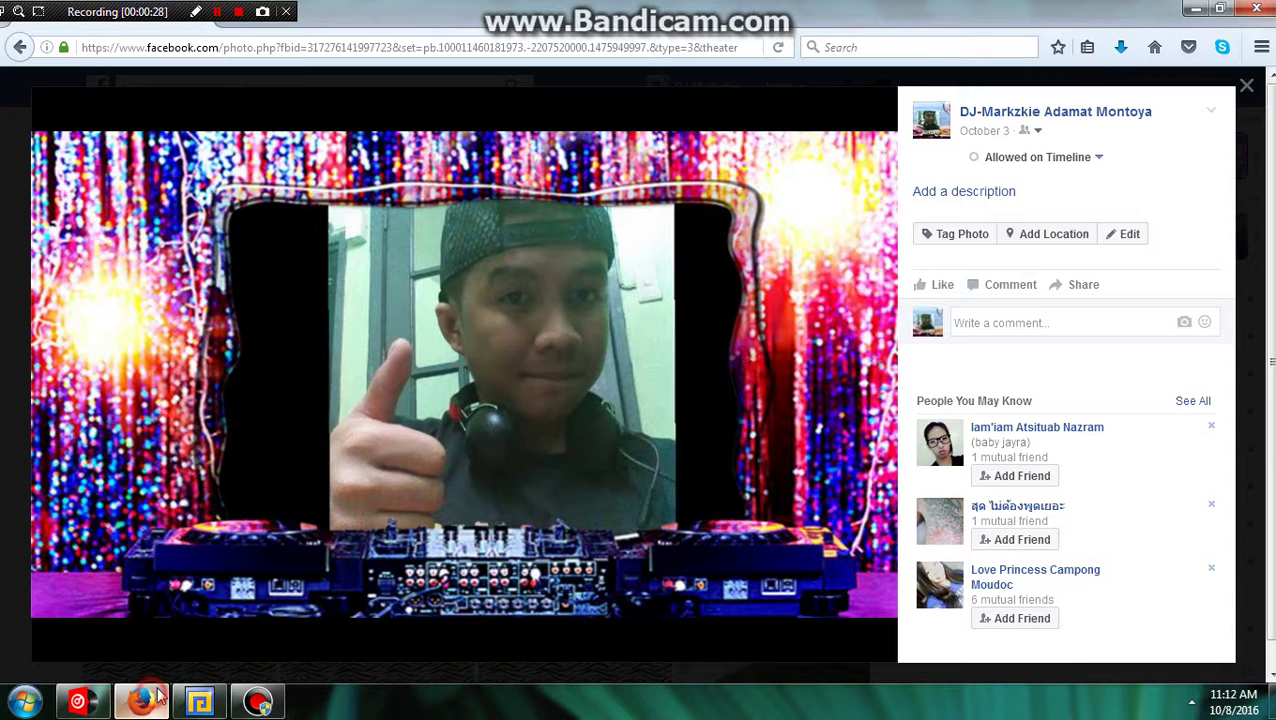
Browse forward through the DJ photos in the viewer, up to the zebra-patterned Mindanao Mix Club poster
{"action": "left_click", "coordinate": [866, 381]}
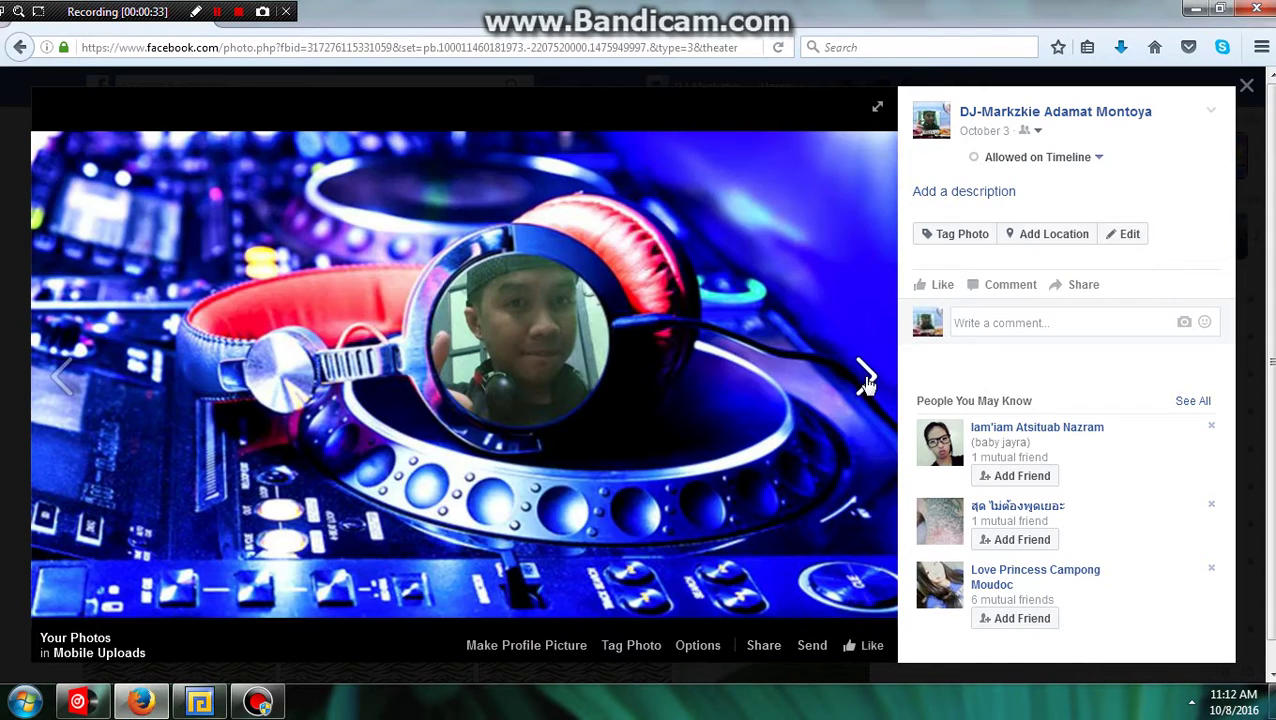
{"action": "left_click", "coordinate": [866, 381]}
{"action": "left_click", "coordinate": [866, 381]}
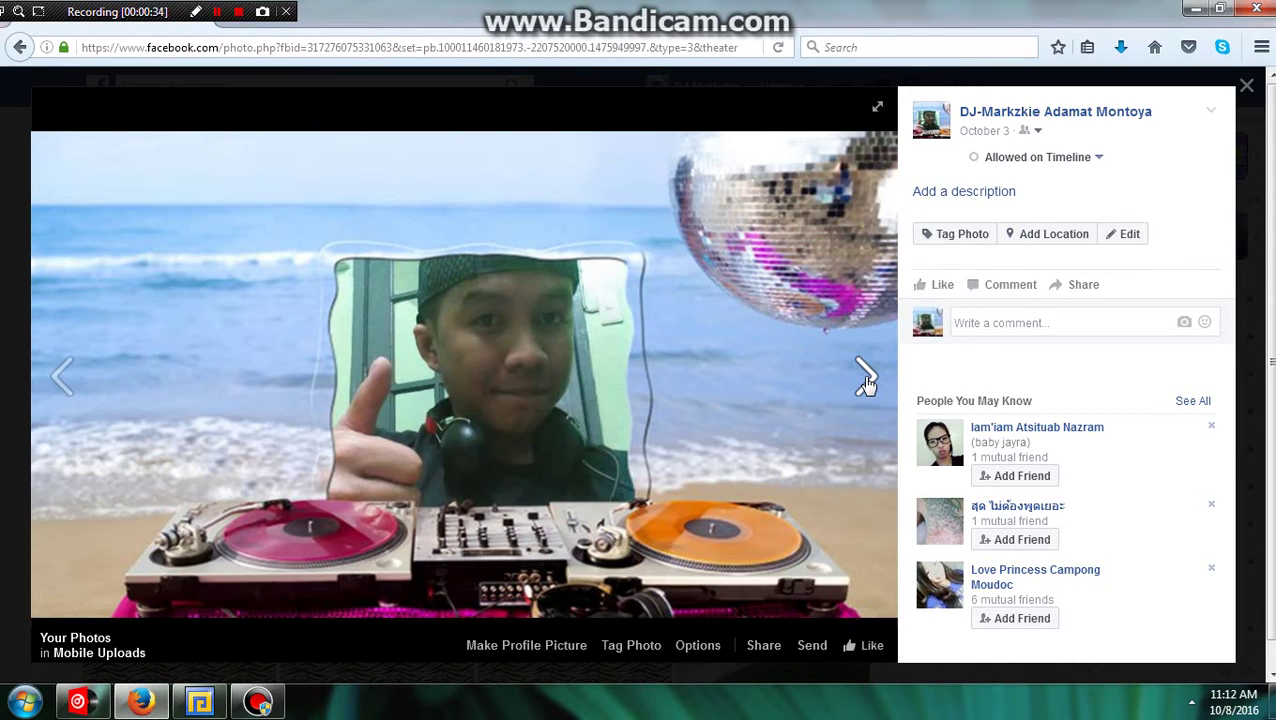
{"action": "left_click", "coordinate": [62, 380]}
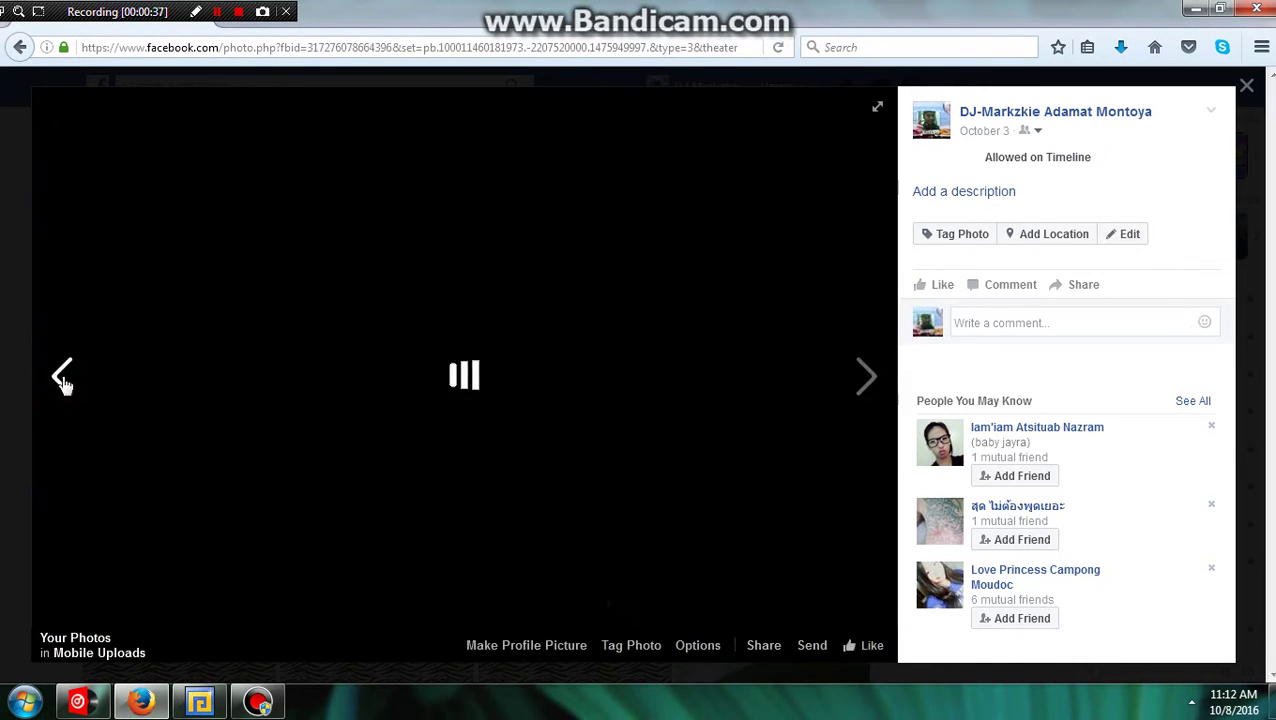
{"action": "left_click", "coordinate": [866, 372]}
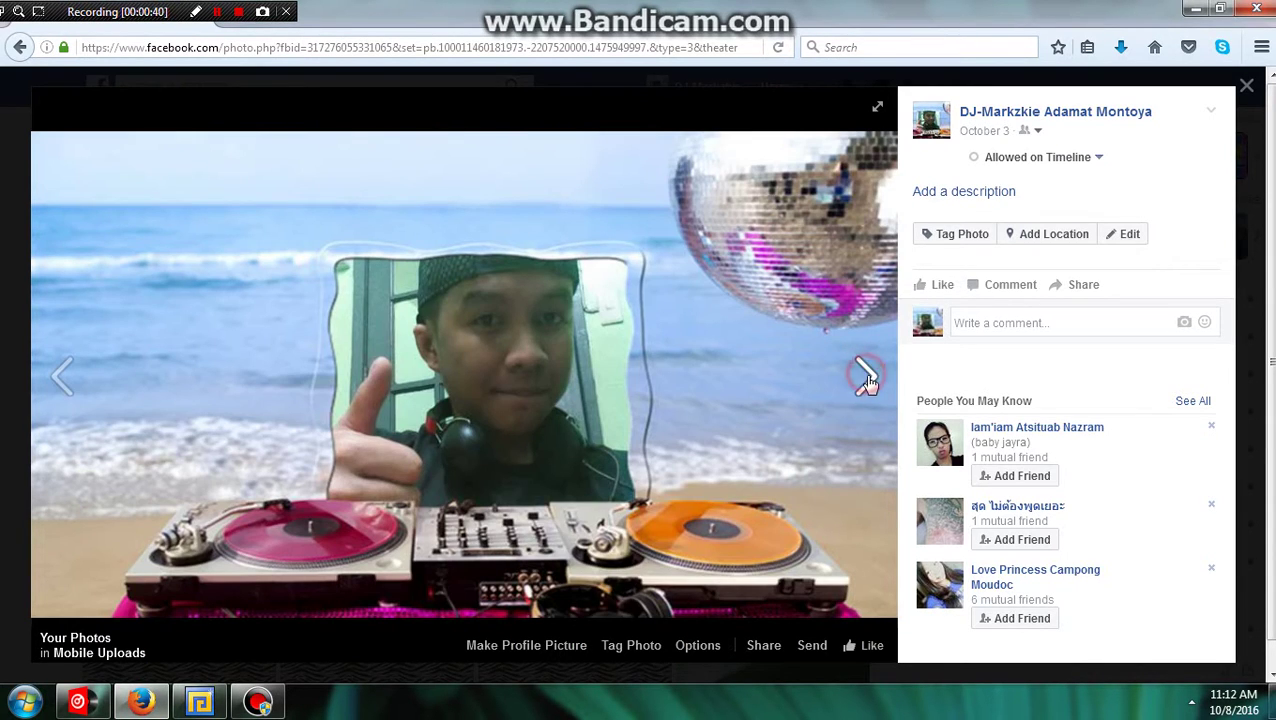
{"action": "left_click", "coordinate": [866, 380]}
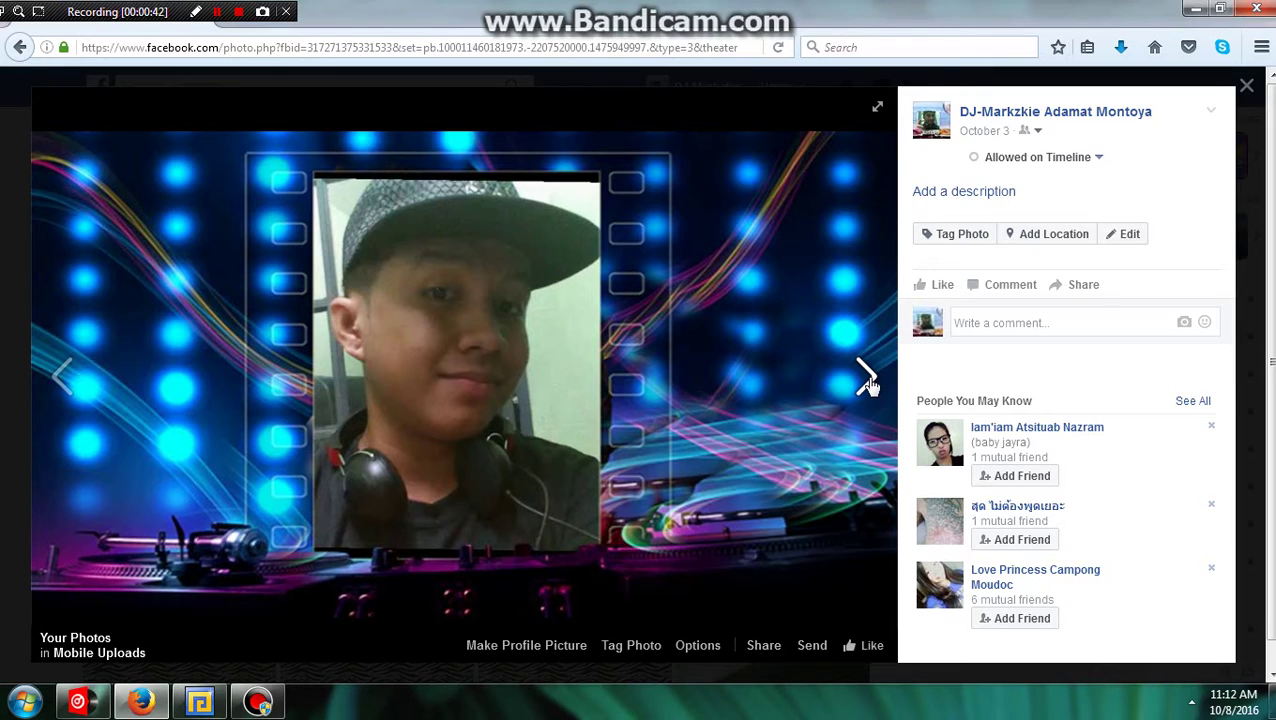
{"action": "left_click", "coordinate": [868, 383]}
{"action": "left_click", "coordinate": [868, 383]}
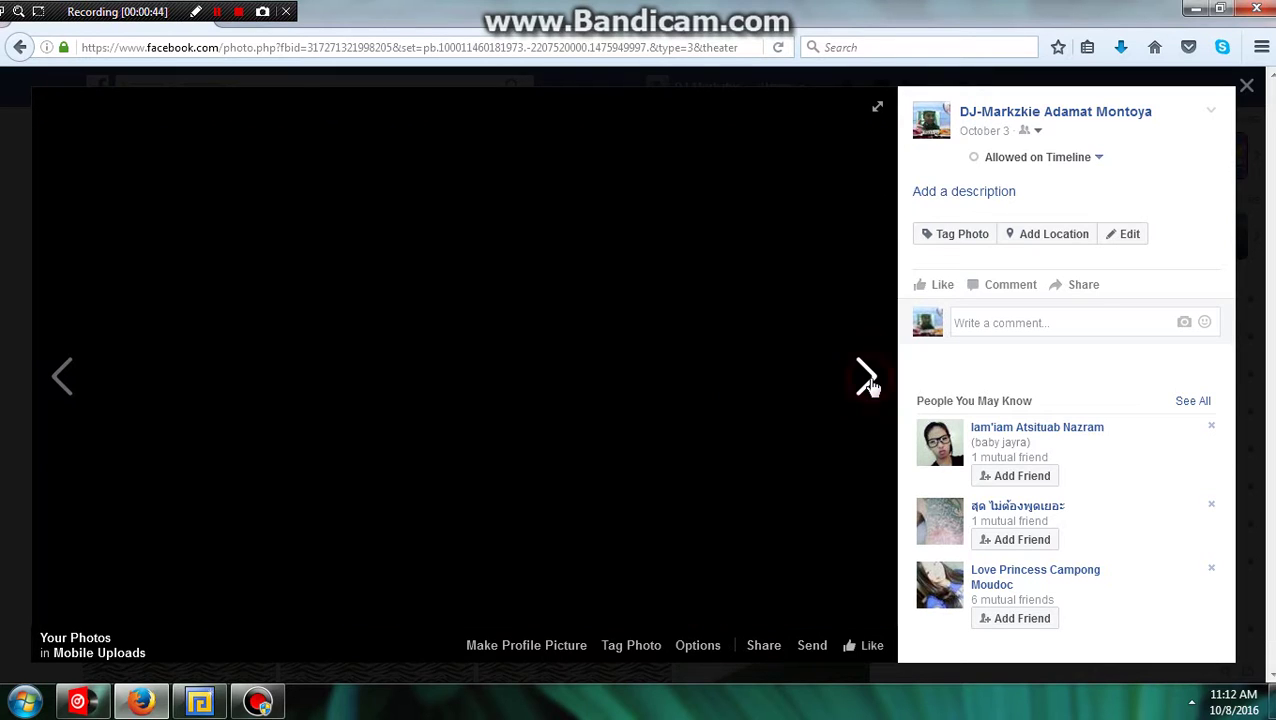
{"action": "left_click", "coordinate": [868, 383]}
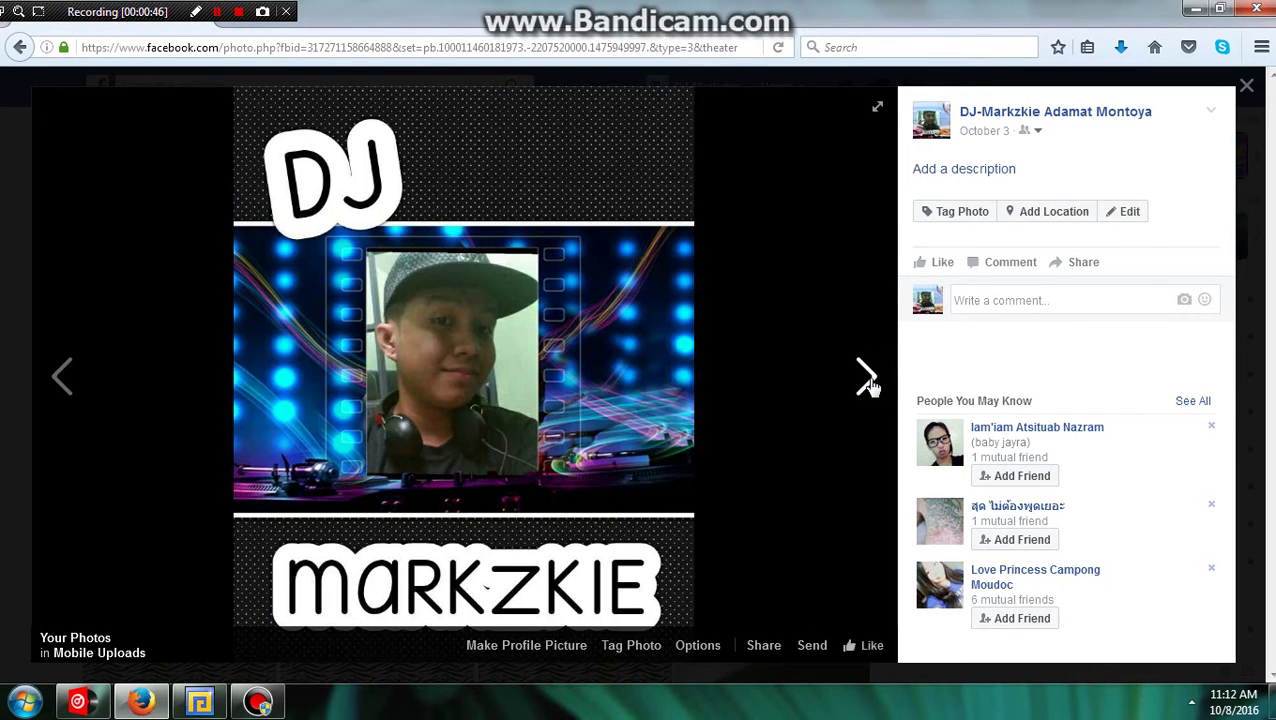
{"action": "left_click", "coordinate": [868, 383]}
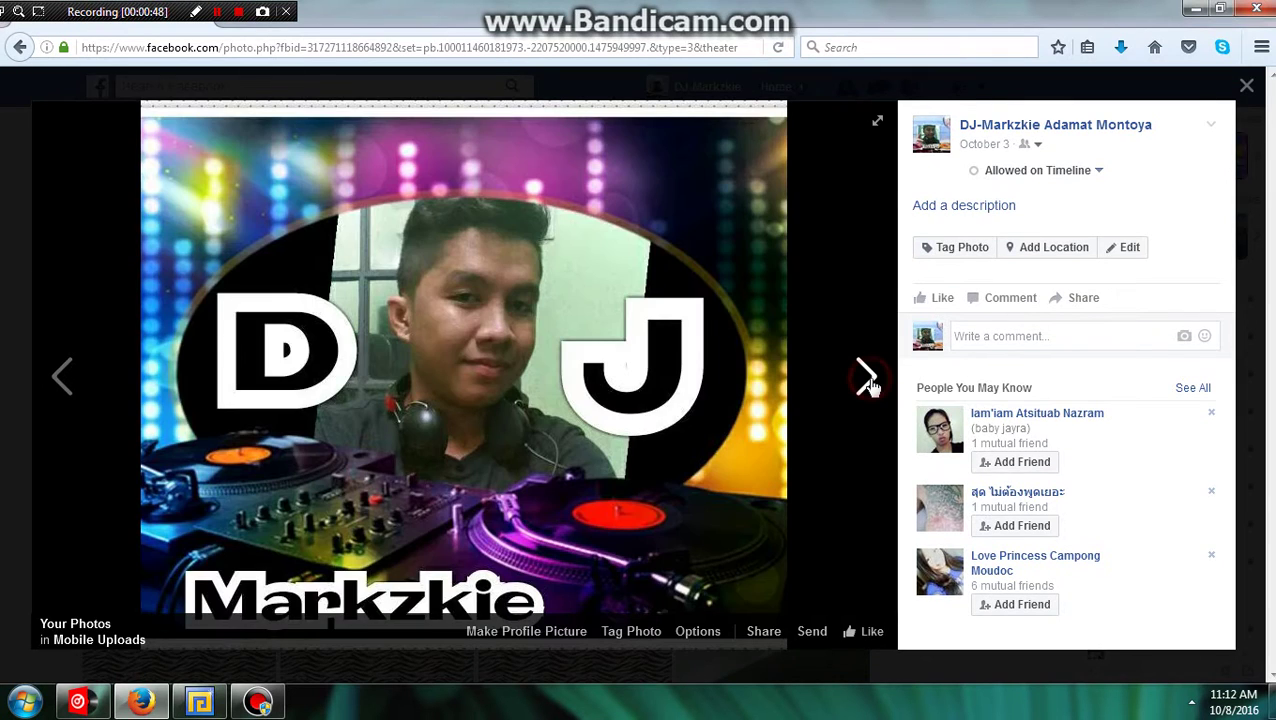
{"action": "left_click", "coordinate": [868, 383]}
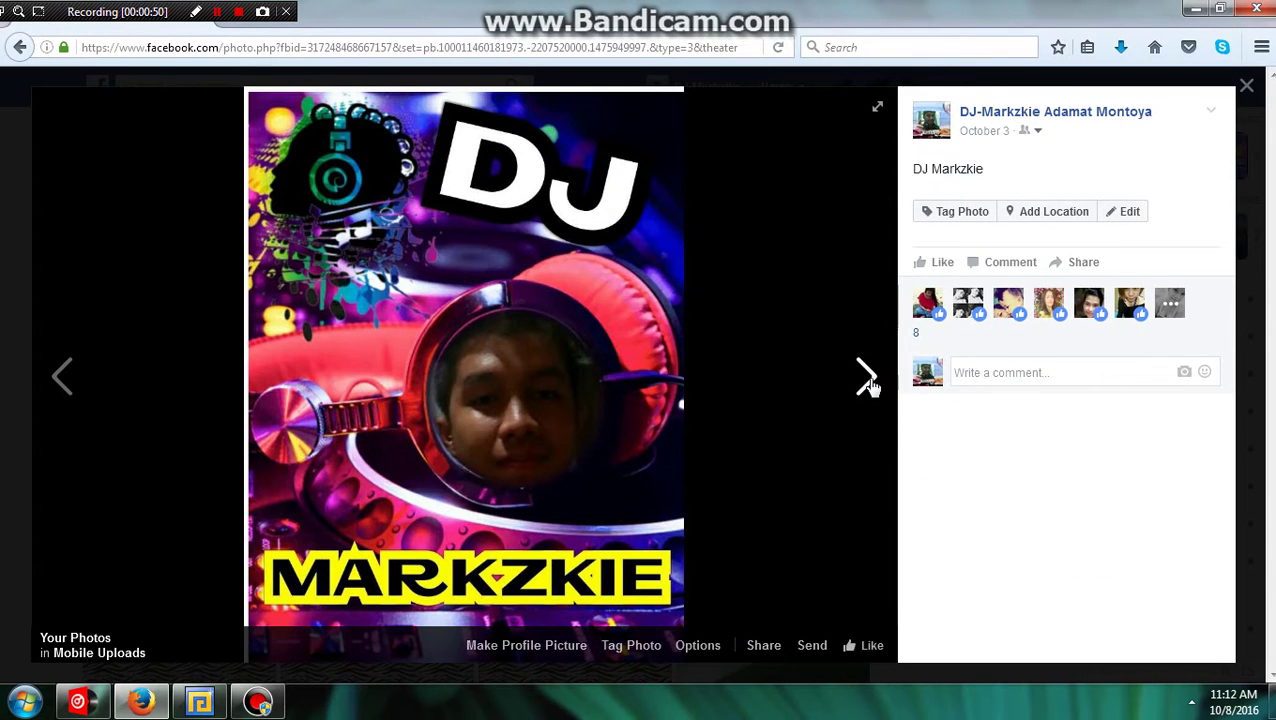
{"action": "left_click", "coordinate": [868, 383]}
{"action": "left_click", "coordinate": [868, 383]}
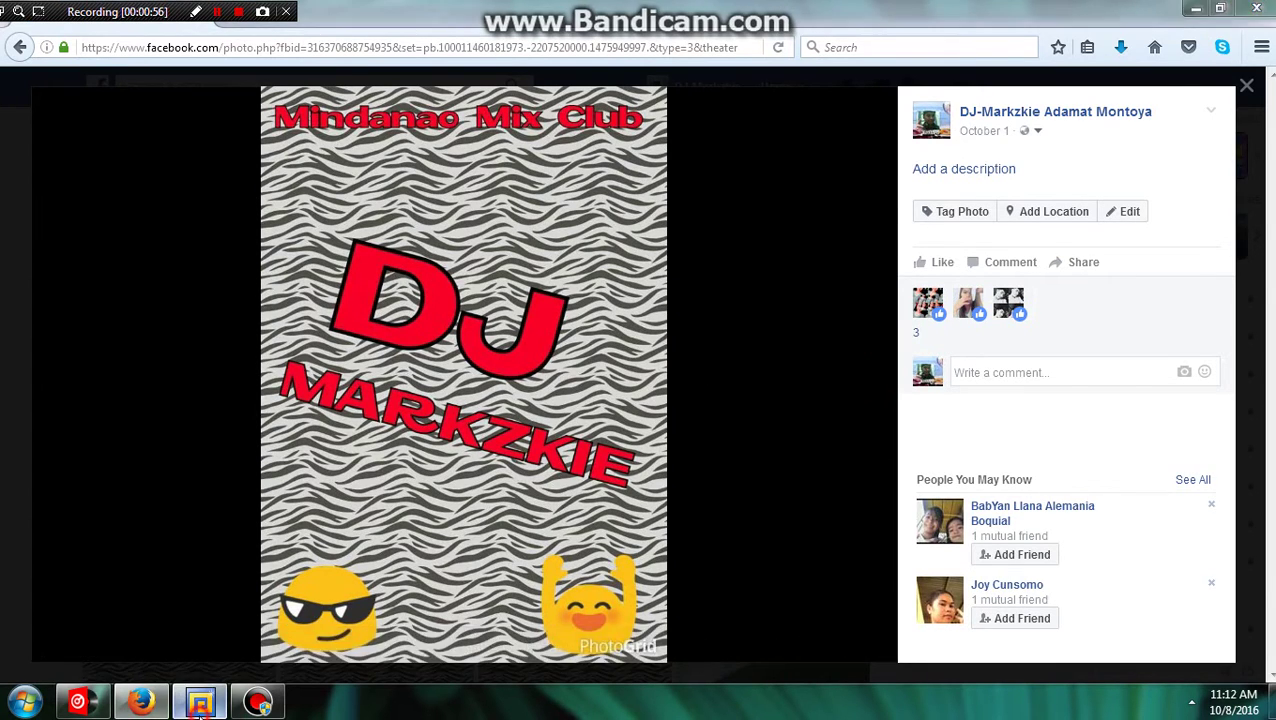
Switch to MixPad and set the second track's color to black
{"action": "left_click", "coordinate": [200, 703]}
{"action": "scroll", "coordinate": [257, 490], "scroll_direction": "up", "scroll_amount": 8}
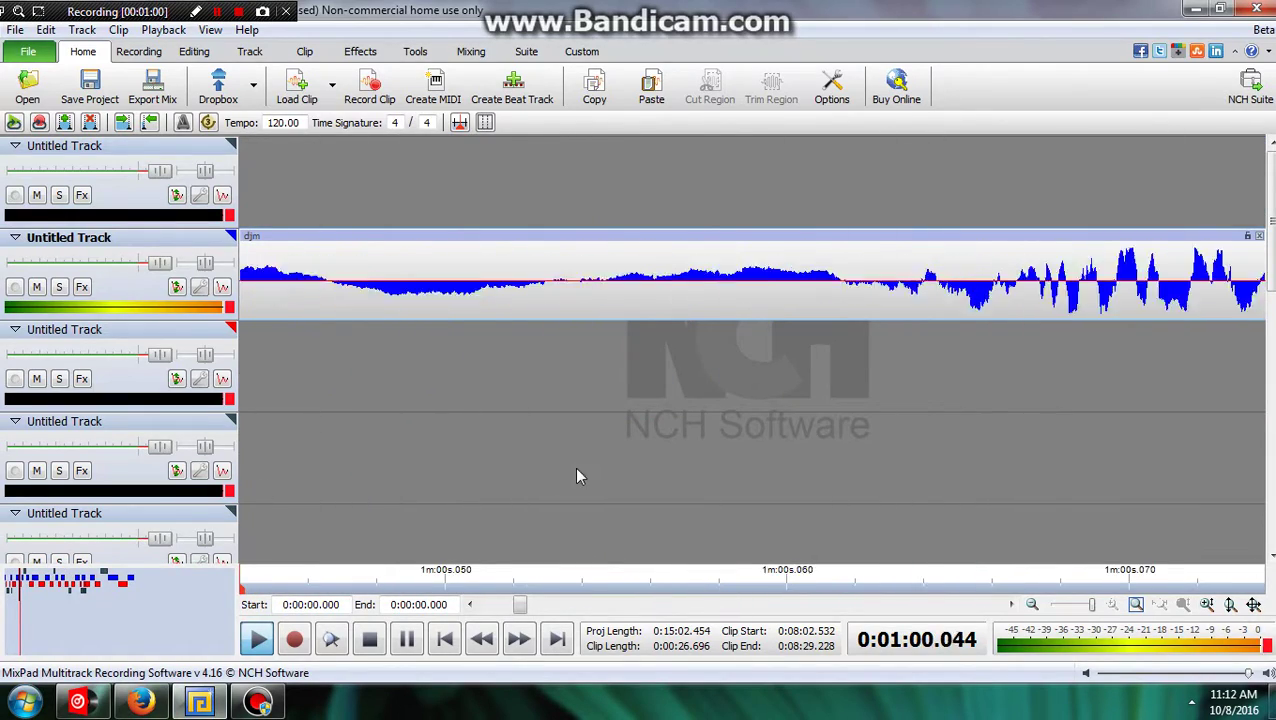
{"action": "scroll", "coordinate": [532, 465], "scroll_direction": "down", "scroll_amount": 6}
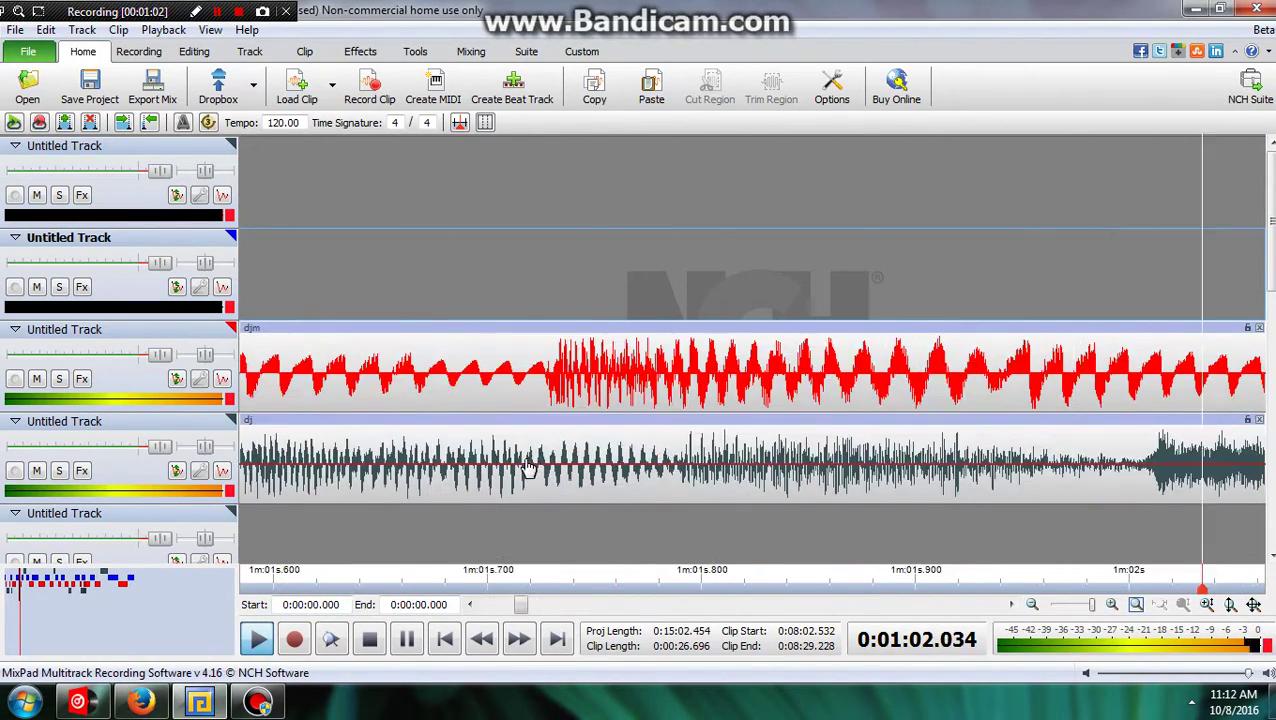
{"action": "scroll", "coordinate": [527, 467], "scroll_direction": "down", "scroll_amount": 2}
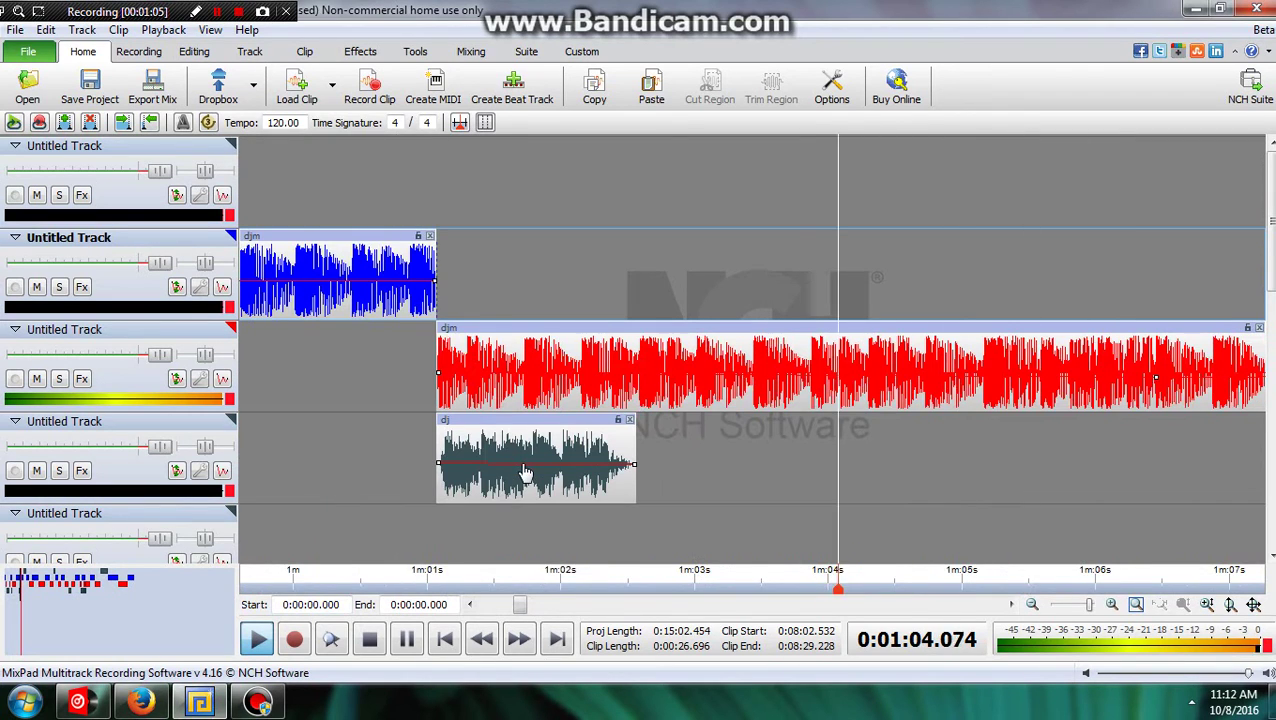
{"action": "scroll", "coordinate": [615, 478], "scroll_direction": "down", "scroll_amount": 2}
{"action": "scroll", "coordinate": [615, 478], "scroll_direction": "down", "scroll_amount": 2}
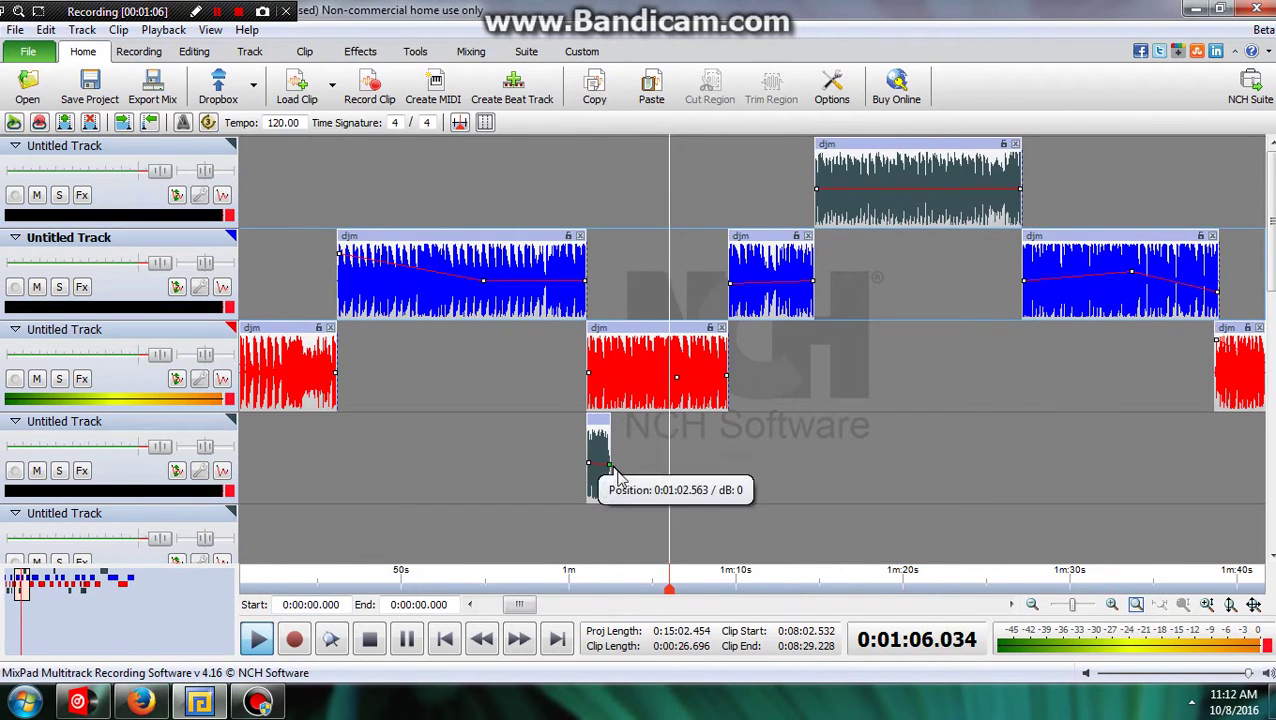
{"action": "scroll", "coordinate": [610, 465], "scroll_direction": "down", "scroll_amount": 2}
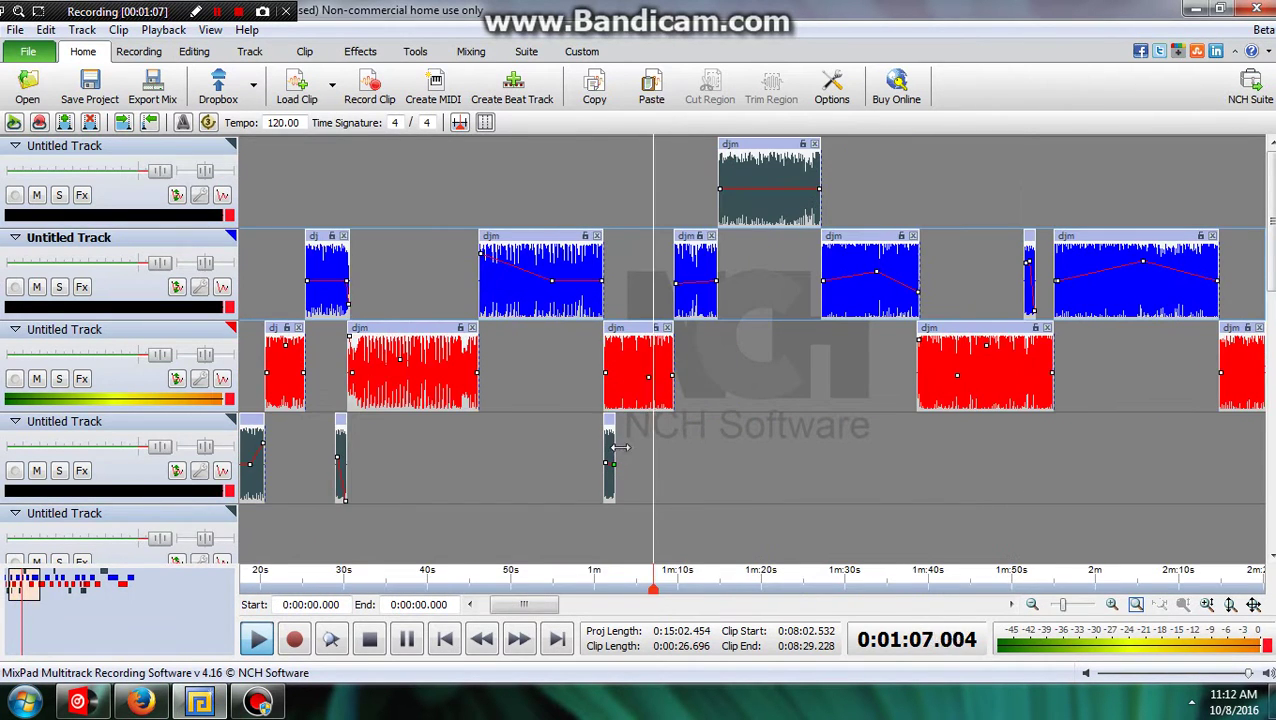
{"action": "right_click", "coordinate": [461, 283]}
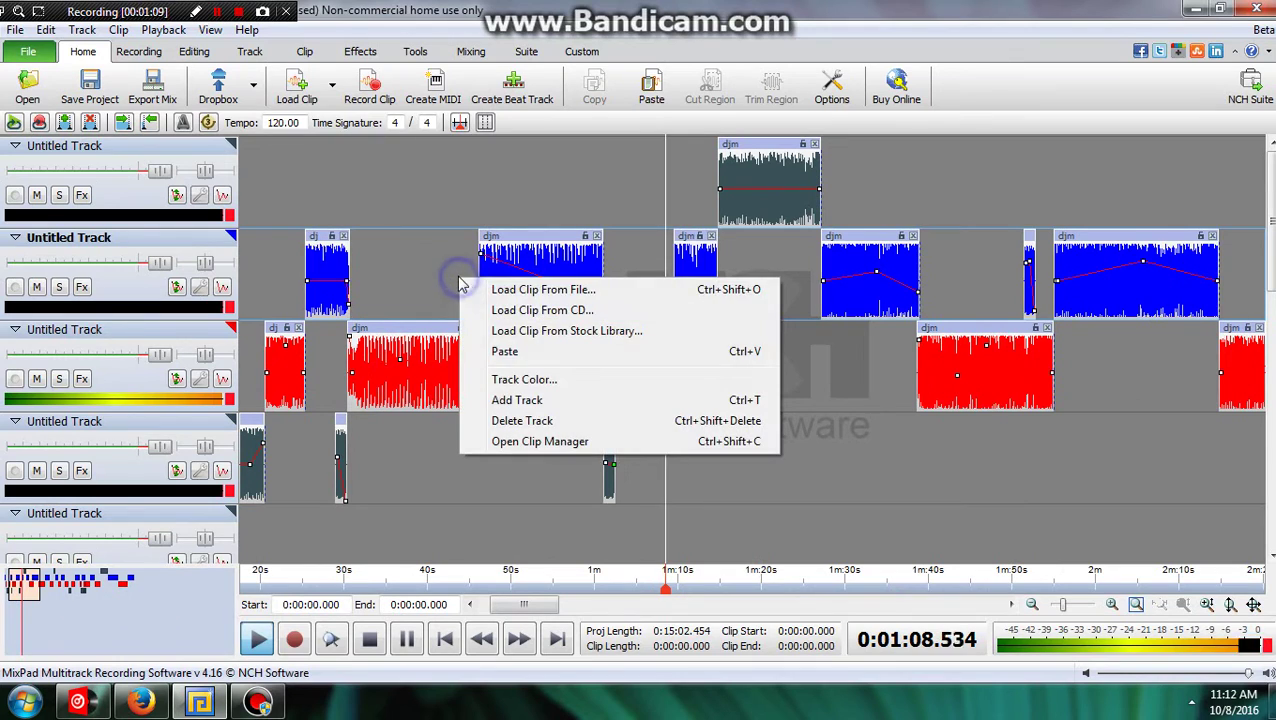
{"action": "left_click", "coordinate": [500, 379]}
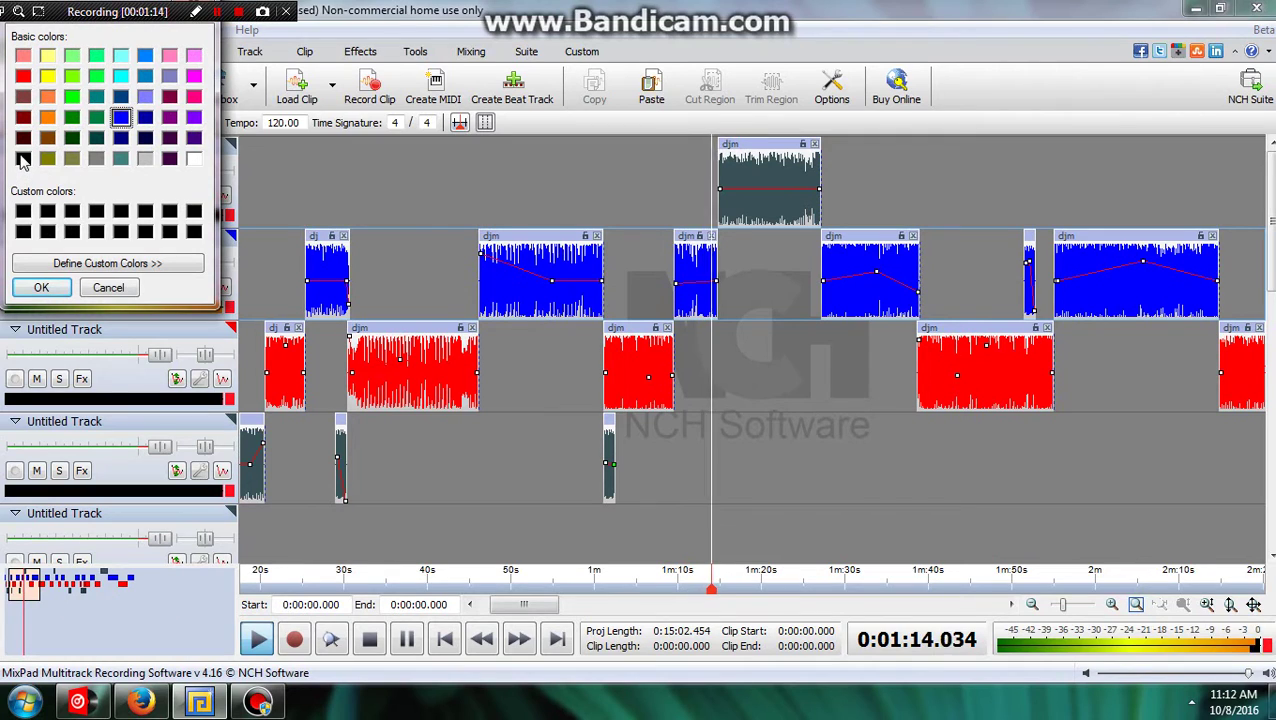
{"action": "left_click", "coordinate": [22, 160]}
{"action": "left_click", "coordinate": [36, 286]}
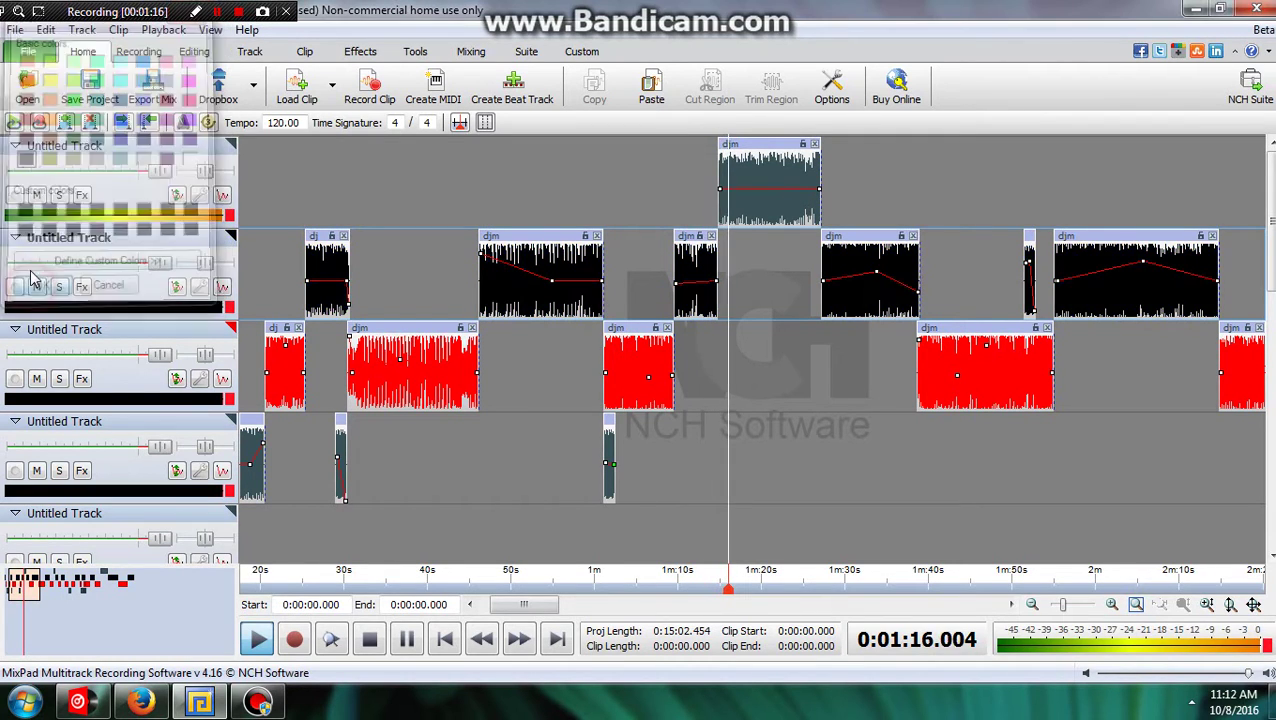
{"action": "left_click", "coordinate": [381, 380]}
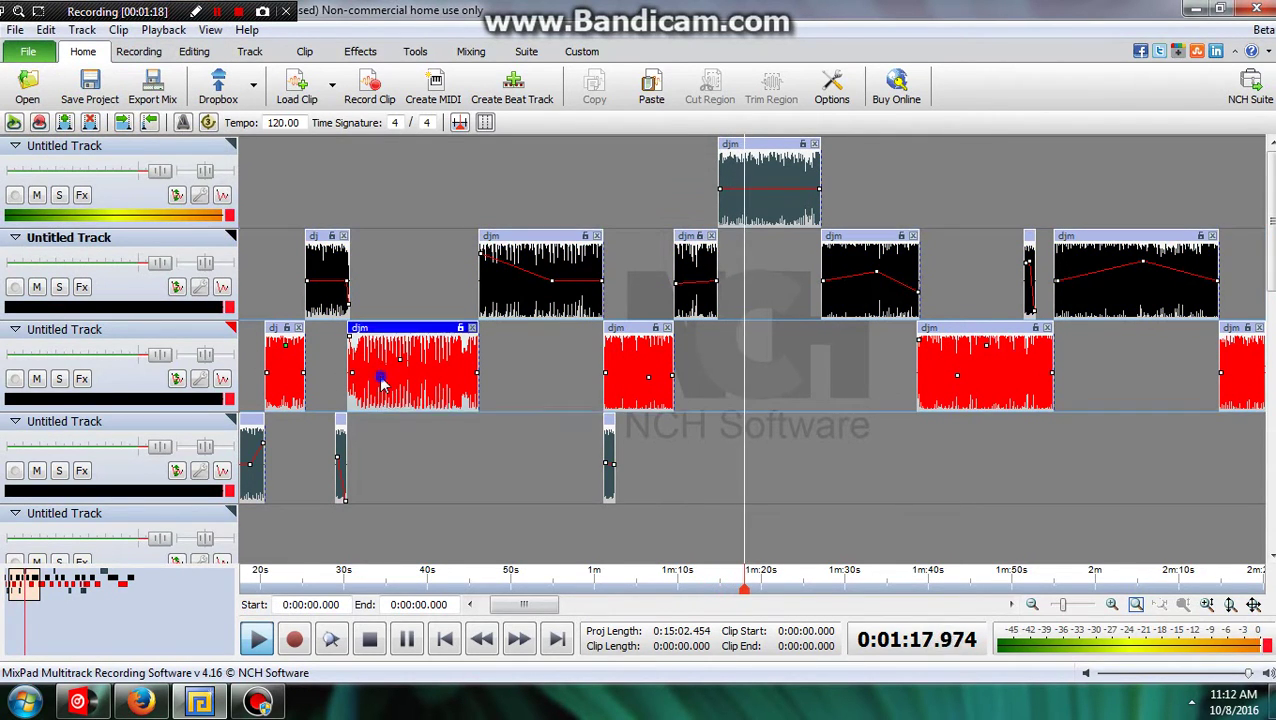
{"action": "right_click", "coordinate": [381, 380]}
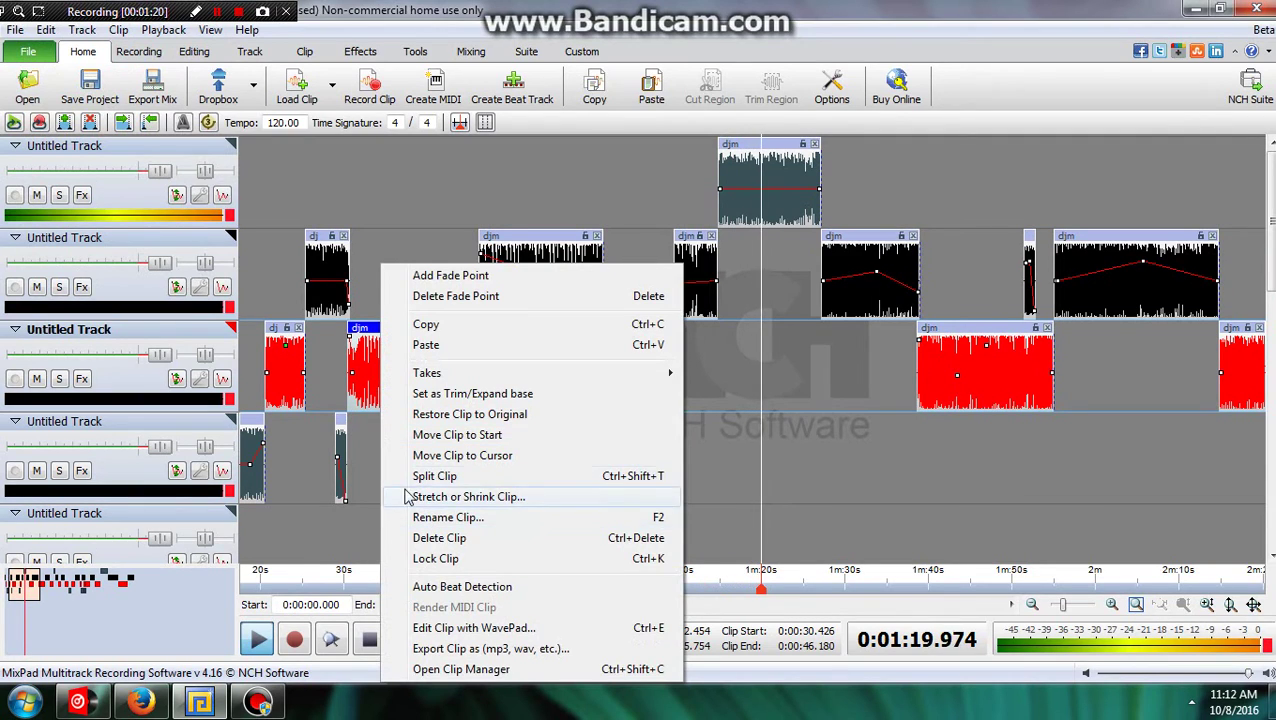
{"action": "right_click", "coordinate": [344, 426]}
{"action": "right_click", "coordinate": [308, 352]}
{"action": "key", "text": "Escape"}
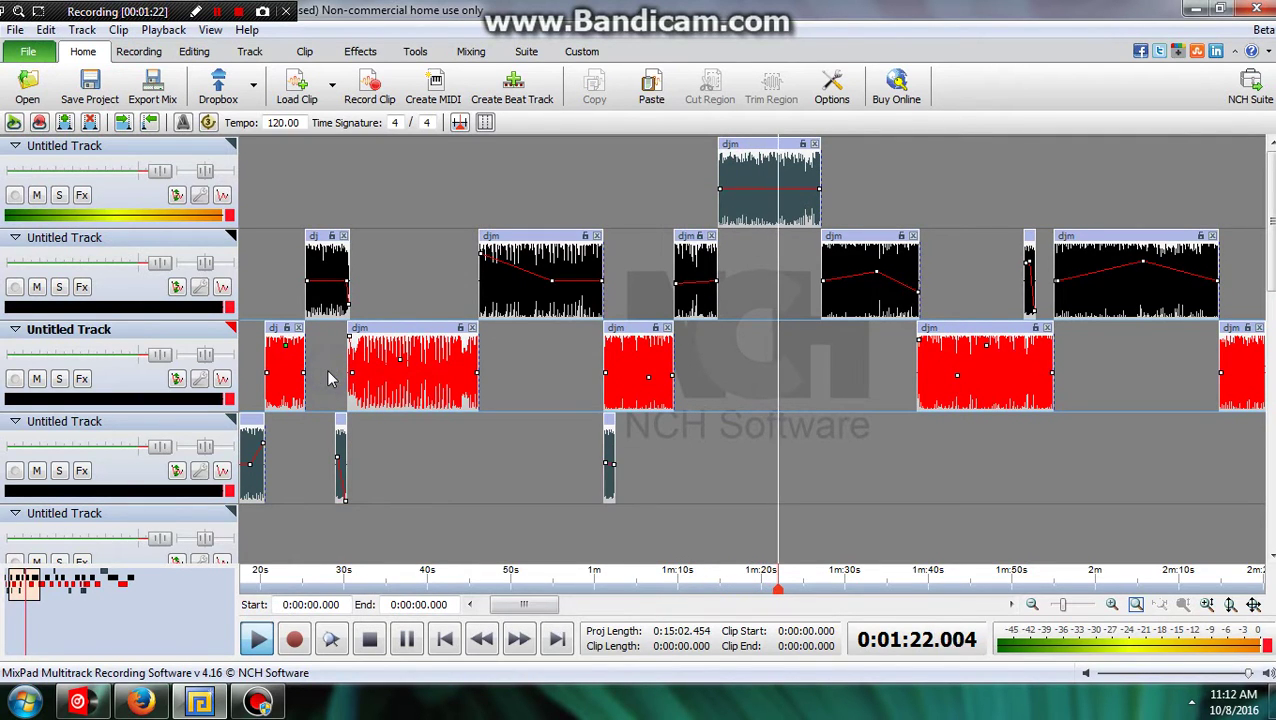
Set the third track's color to orange
{"action": "right_click", "coordinate": [330, 377]}
{"action": "left_click", "coordinate": [390, 473]}
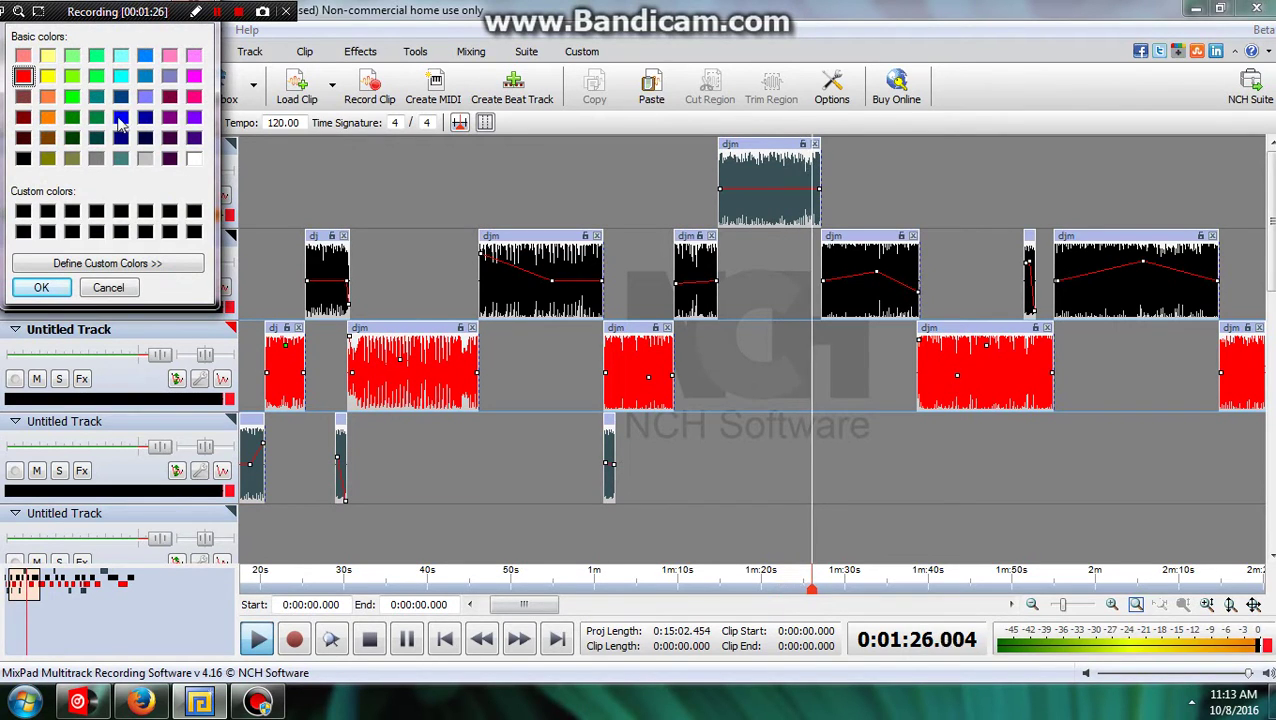
{"action": "left_click", "coordinate": [47, 117]}
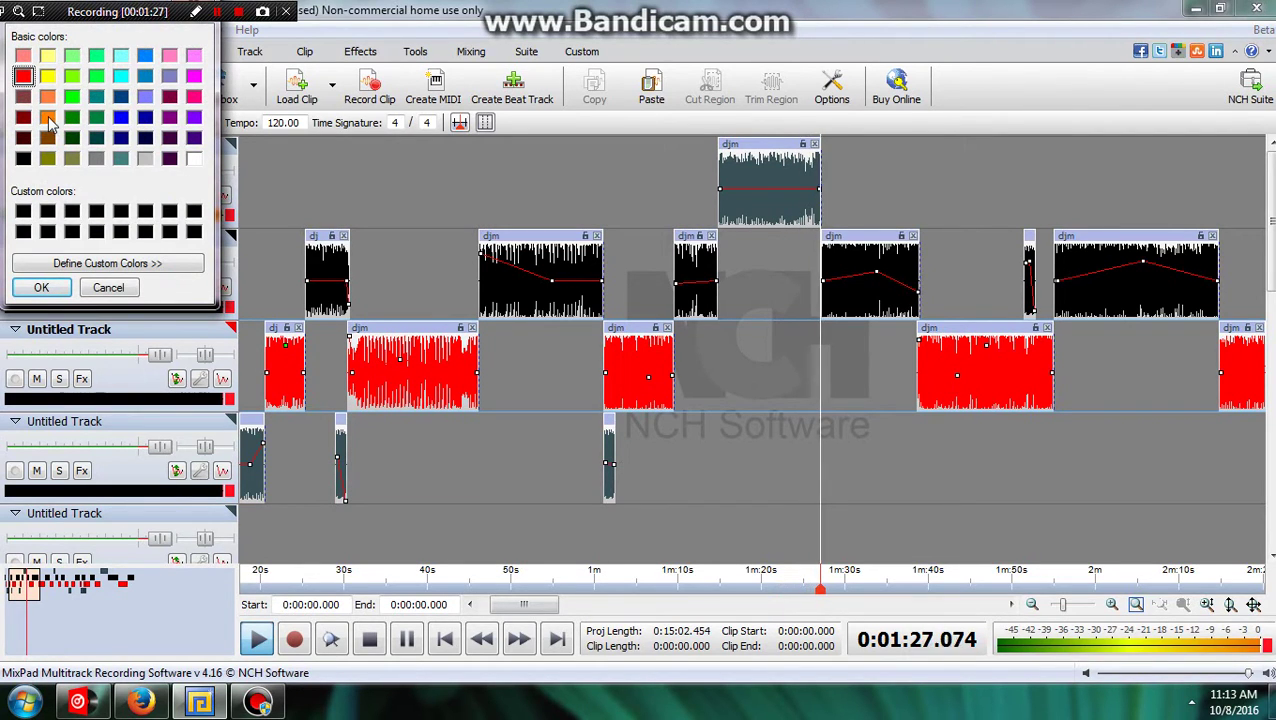
{"action": "left_click", "coordinate": [41, 287]}
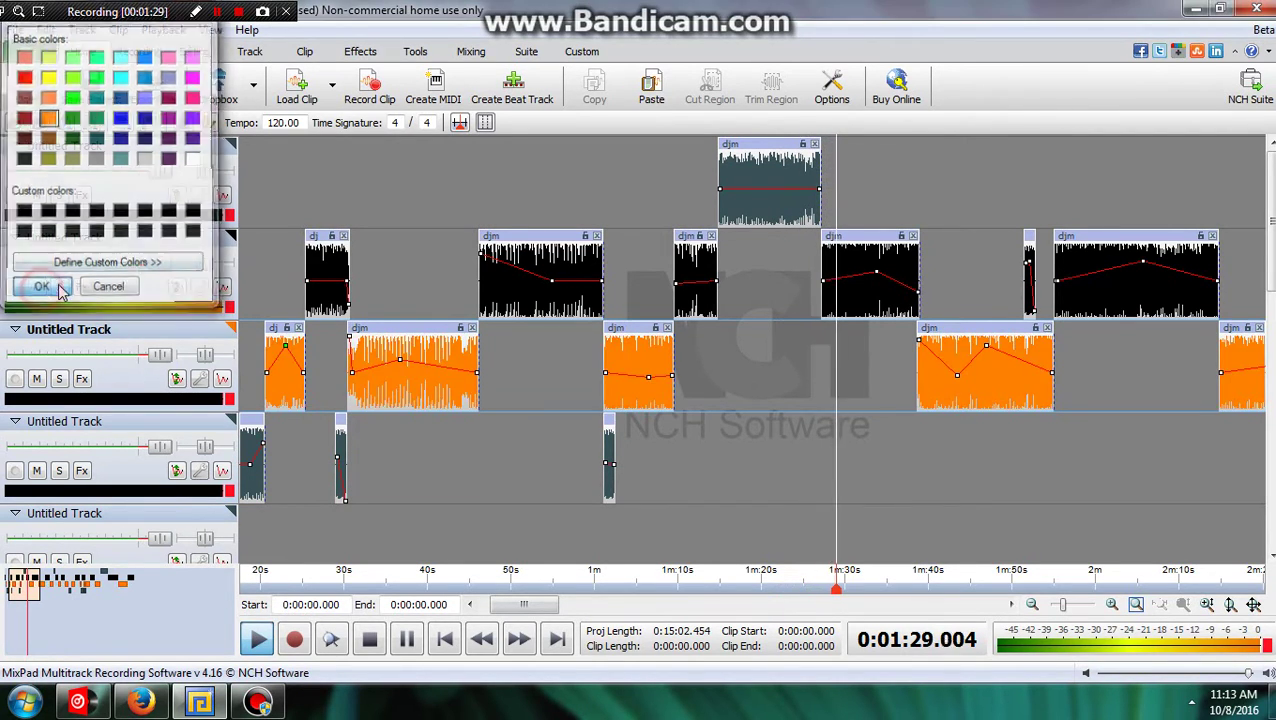
Set the first track's color to dark purple
{"action": "right_click", "coordinate": [508, 180]}
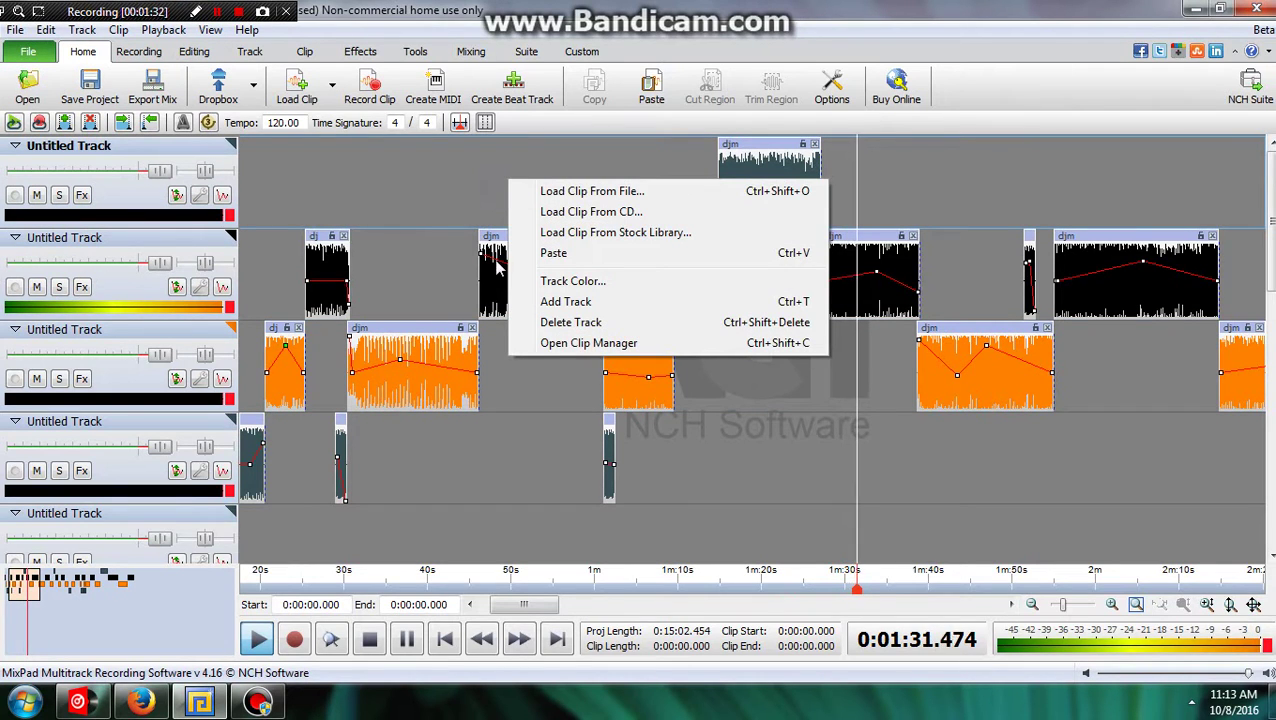
{"action": "left_click", "coordinate": [545, 281]}
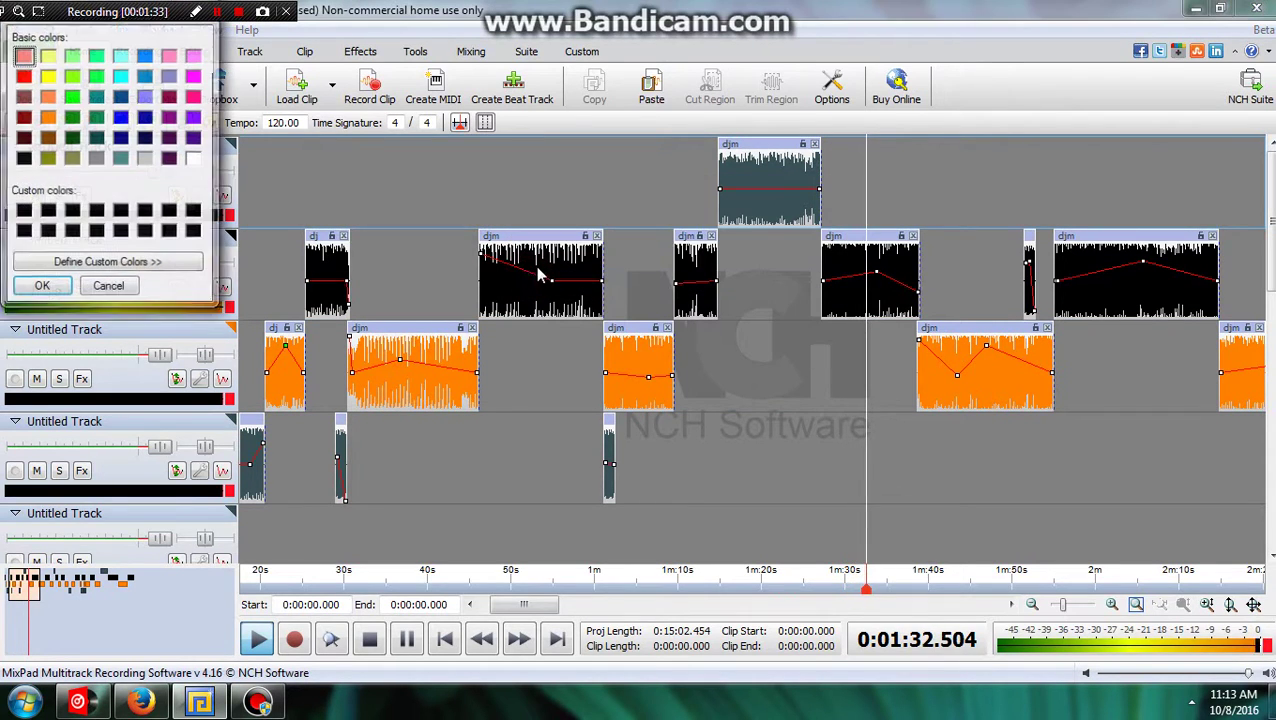
{"action": "left_click", "coordinate": [194, 138]}
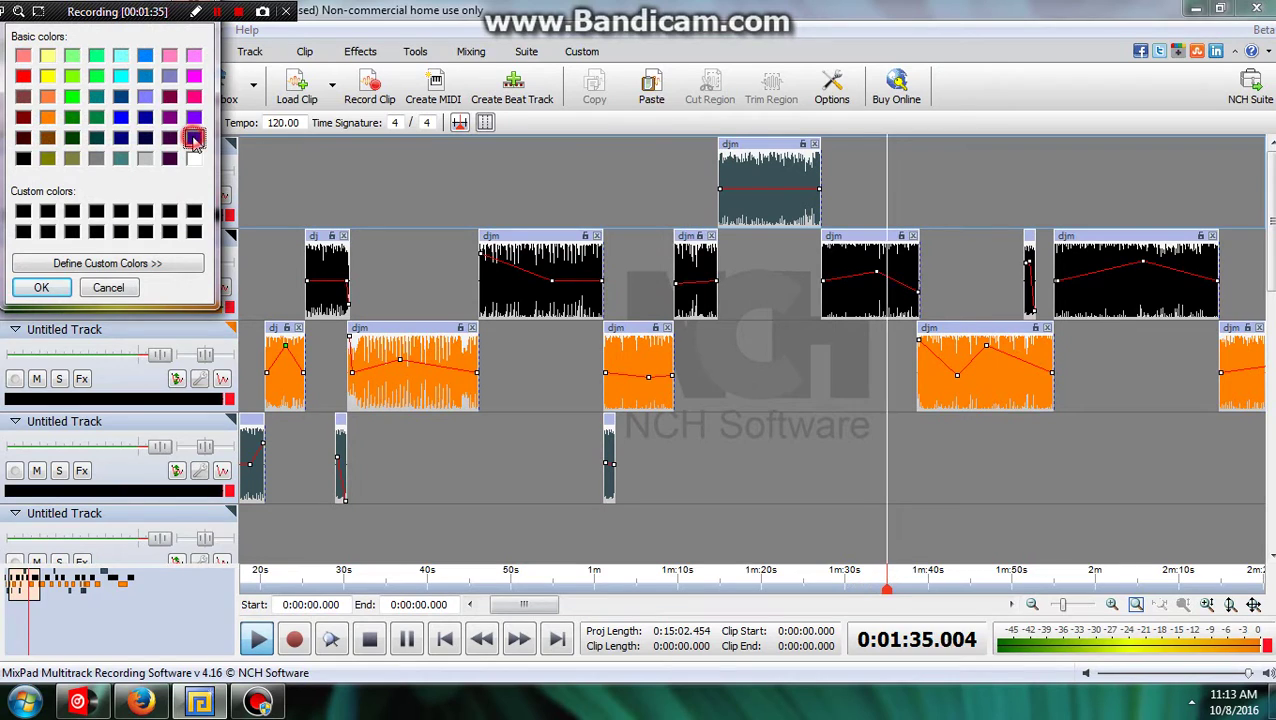
{"action": "left_click", "coordinate": [41, 287]}
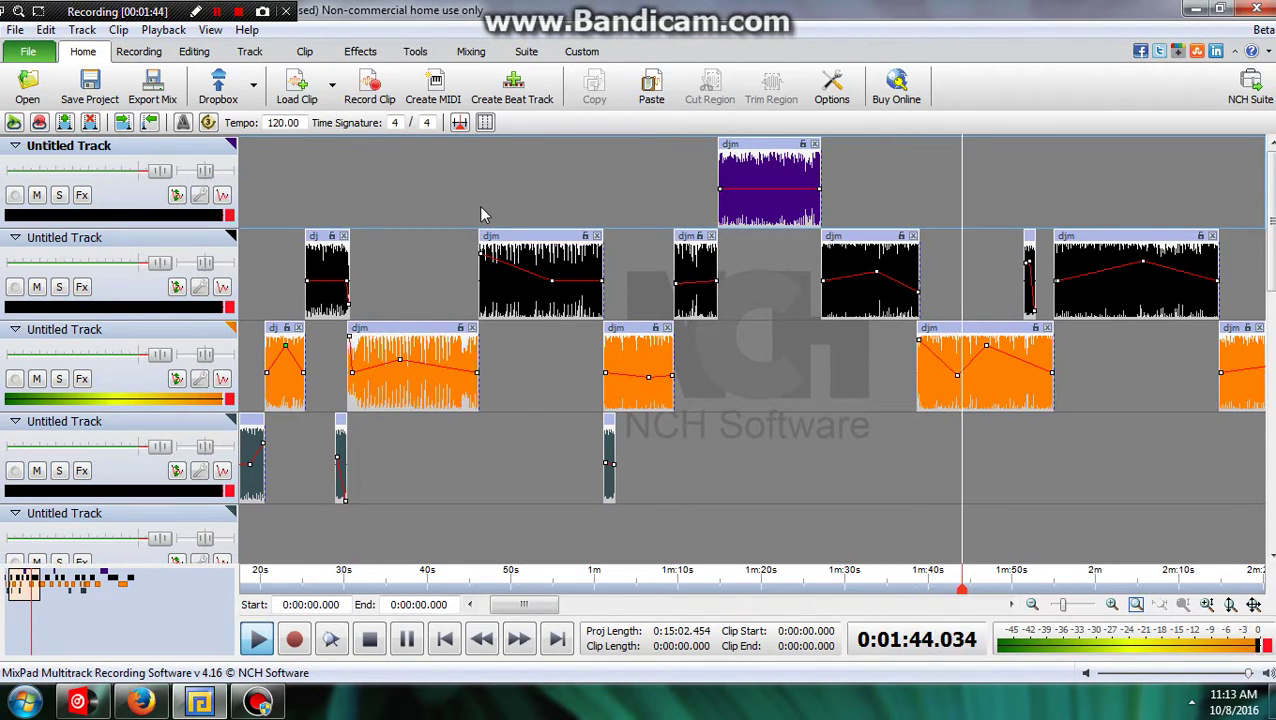
Set the fourth track's color to bright green
{"action": "left_click", "coordinate": [456, 489]}
{"action": "right_click", "coordinate": [477, 496]}
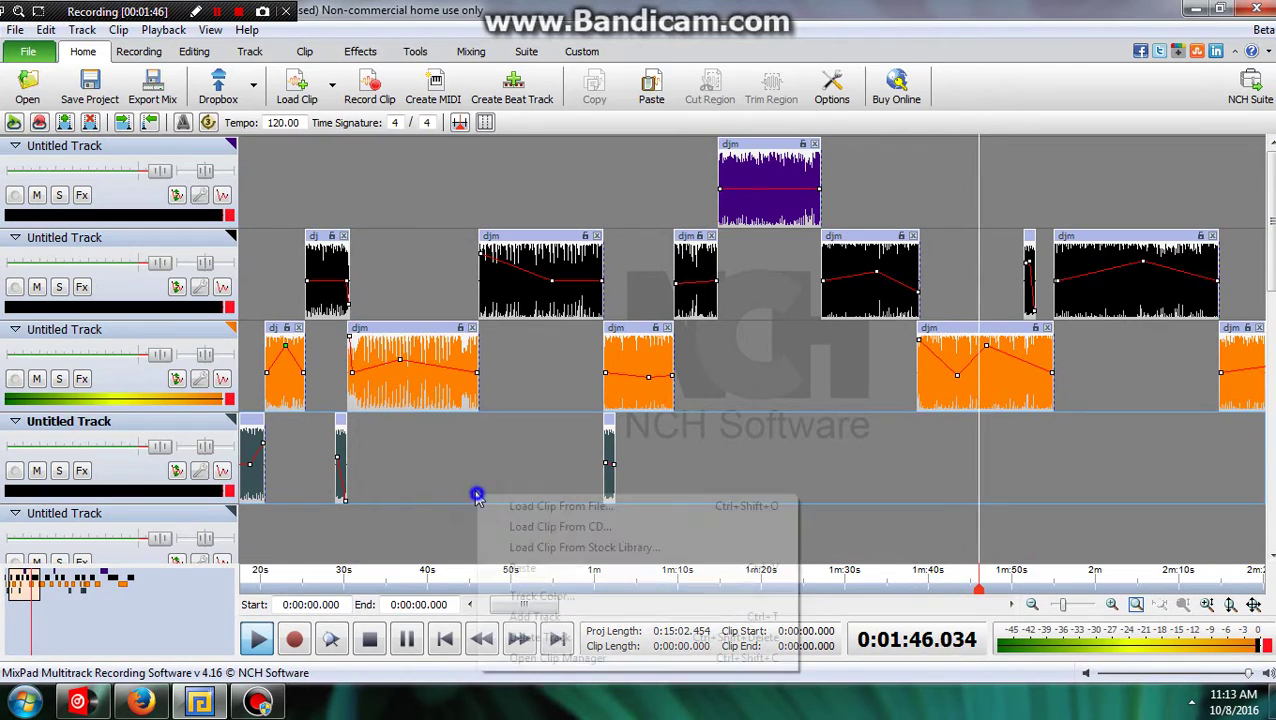
{"action": "right_click", "coordinate": [476, 494]}
{"action": "left_click", "coordinate": [512, 594]}
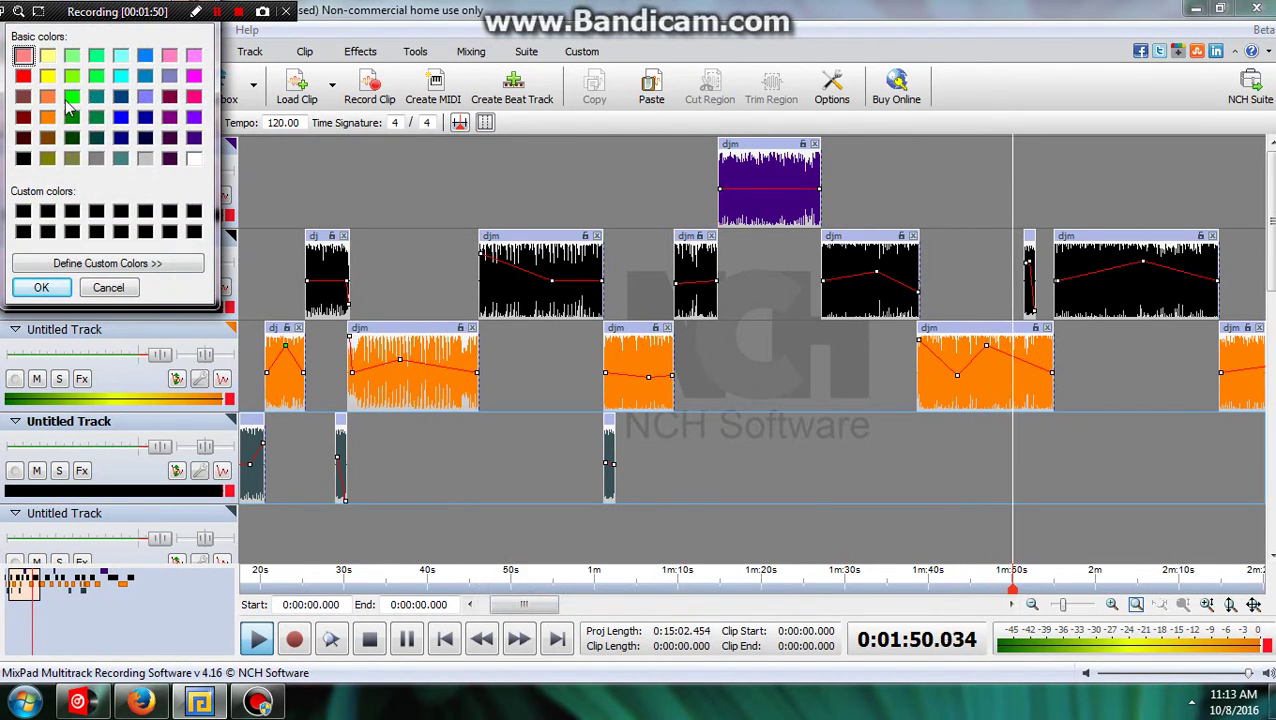
{"action": "left_click", "coordinate": [71, 97]}
{"action": "left_click", "coordinate": [41, 288]}
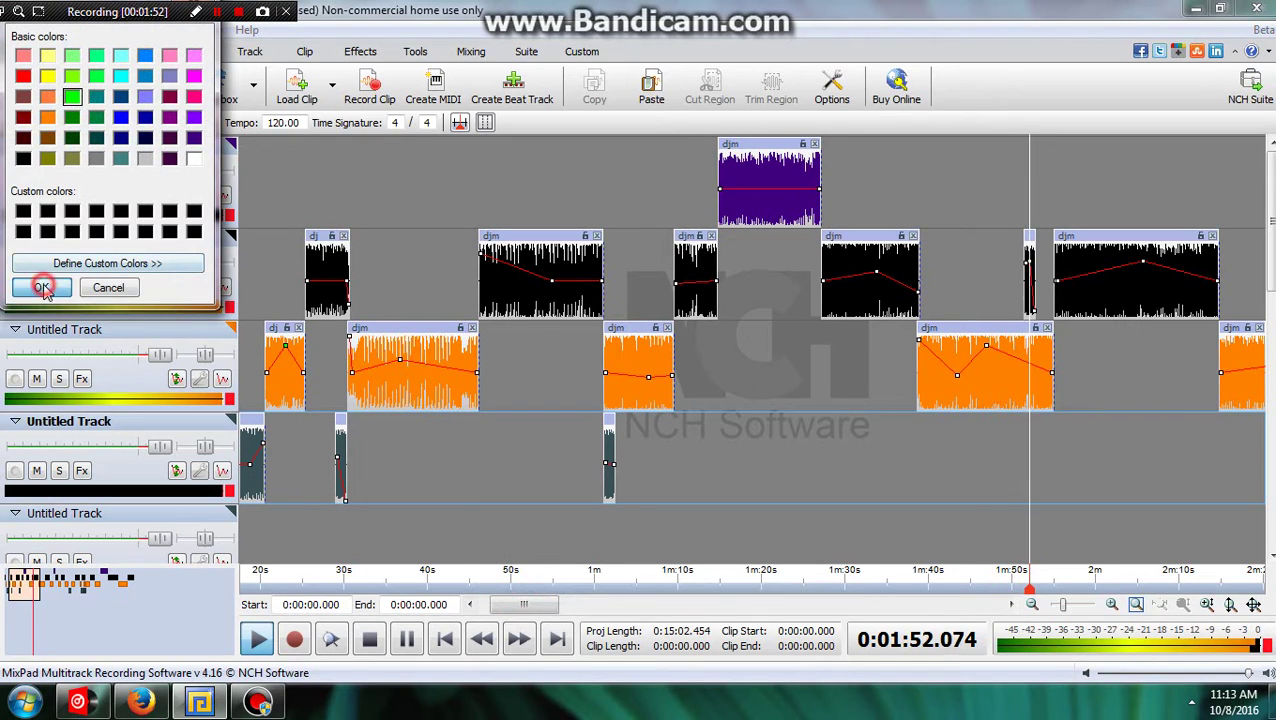
Set the third track's color to hot pink
{"action": "scroll", "coordinate": [283, 305], "scroll_direction": "down", "scroll_amount": 3}
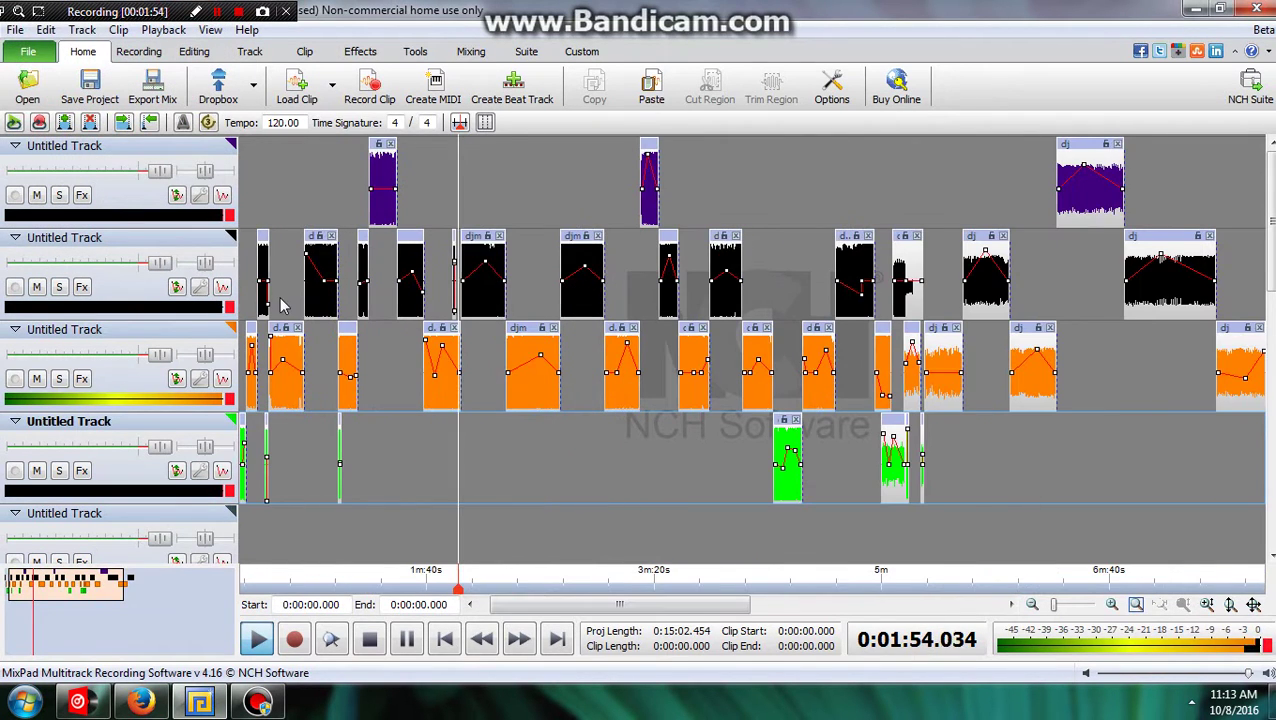
{"action": "right_click", "coordinate": [389, 357]}
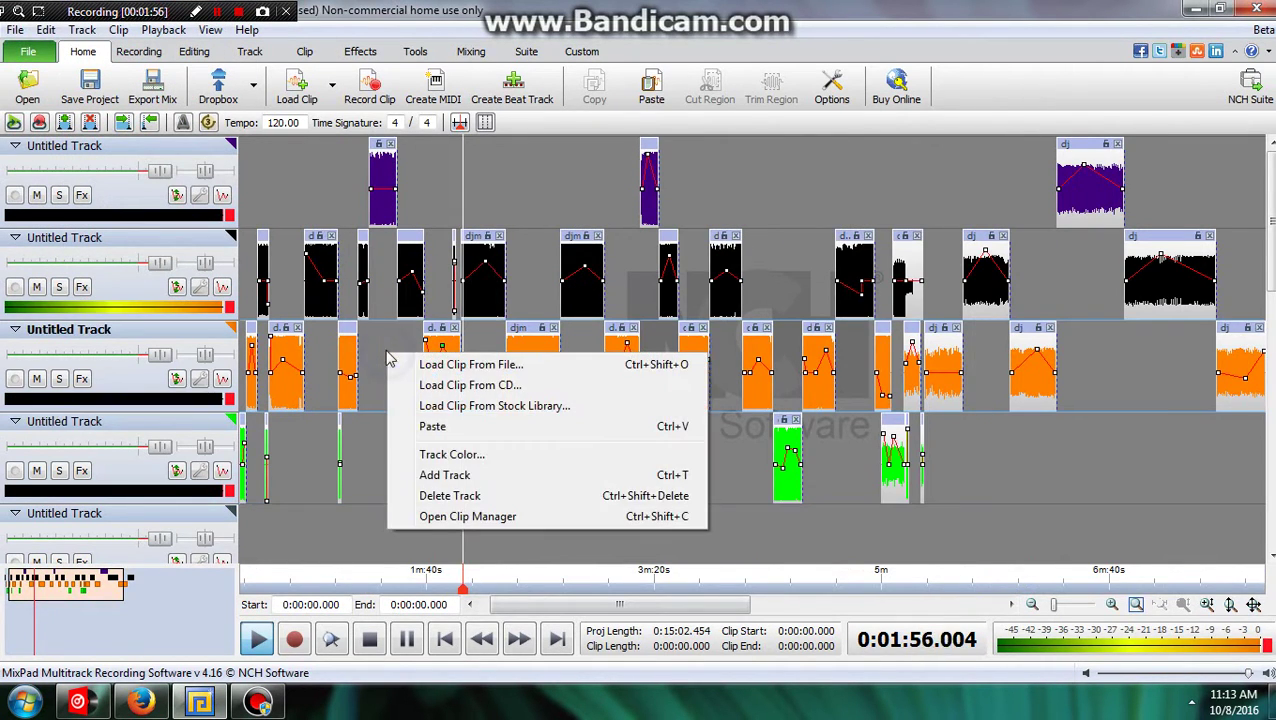
{"action": "left_click", "coordinate": [448, 455]}
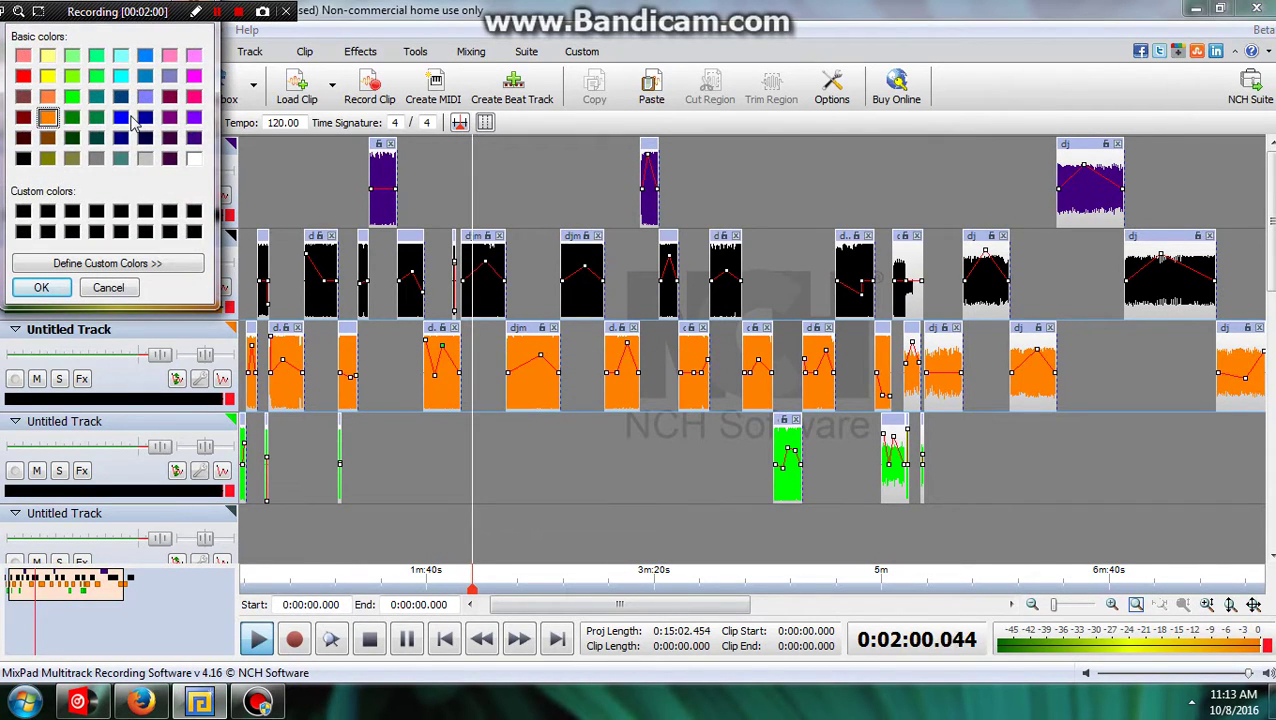
{"action": "left_click", "coordinate": [121, 118]}
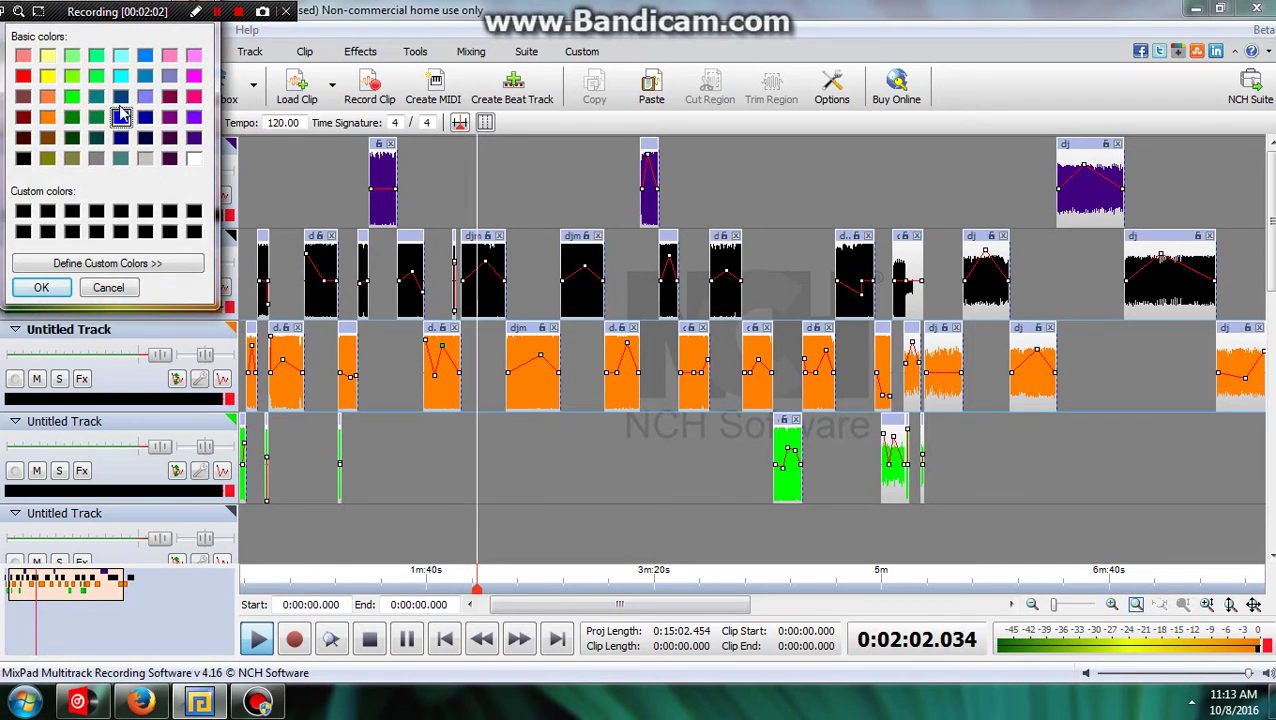
{"action": "left_click", "coordinate": [193, 97]}
{"action": "left_click", "coordinate": [41, 287]}
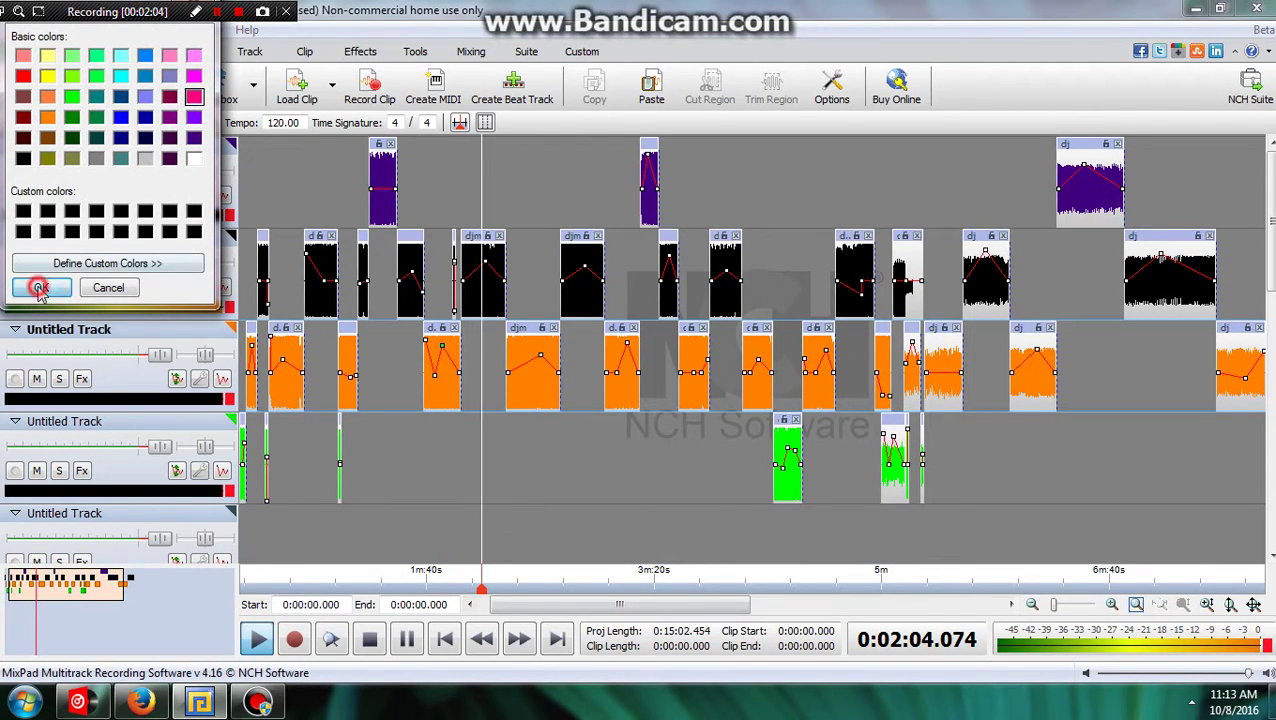
Change the third track's color to maroon
{"action": "right_click", "coordinate": [325, 340]}
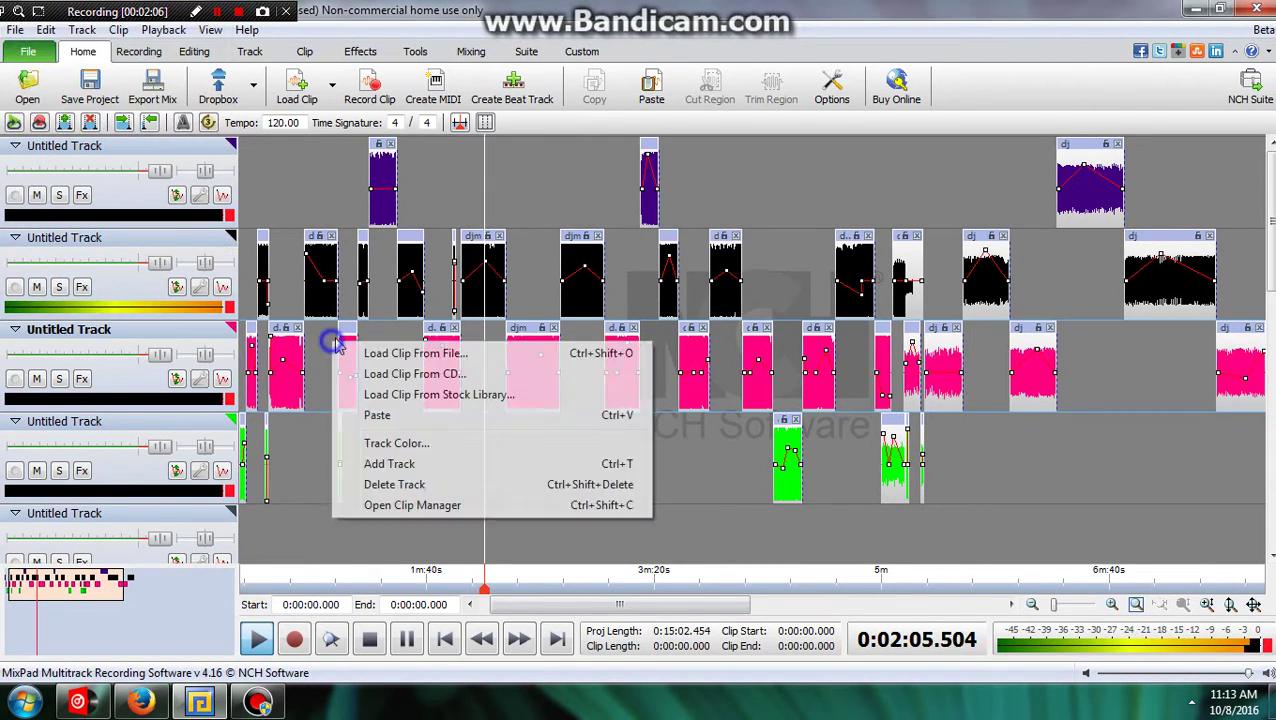
{"action": "left_click", "coordinate": [362, 441]}
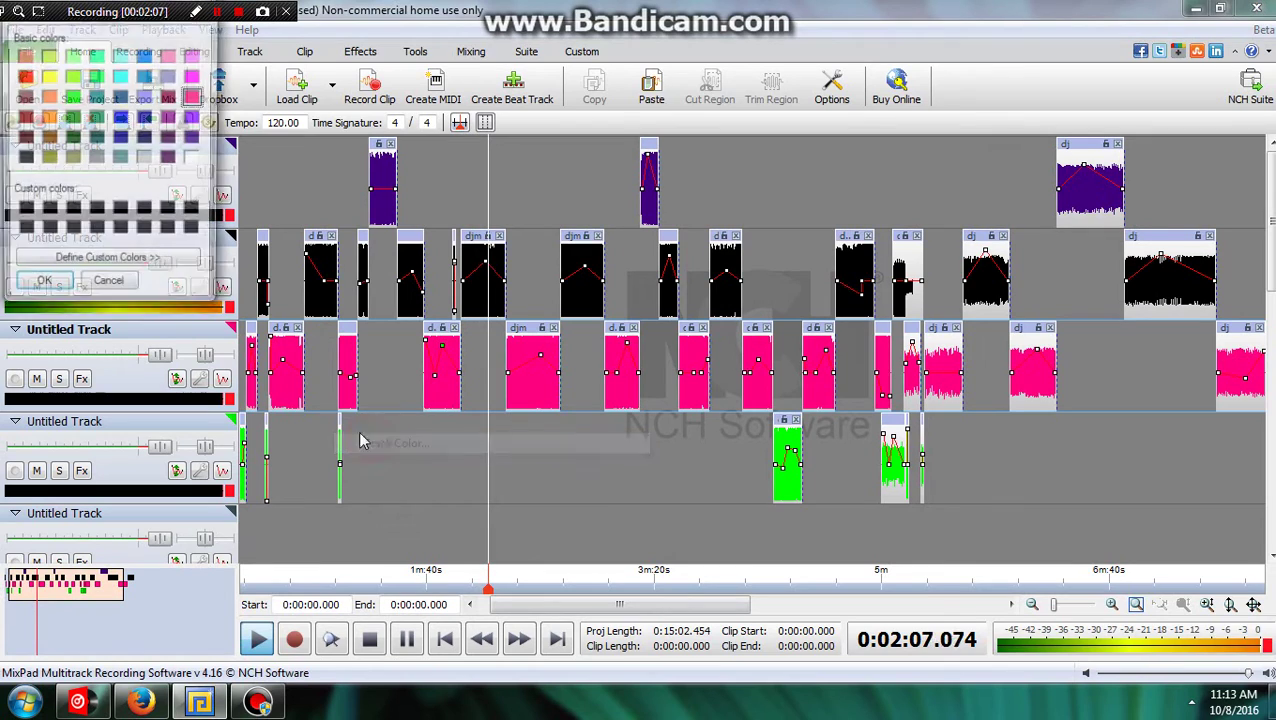
{"action": "left_click", "coordinate": [22, 77]}
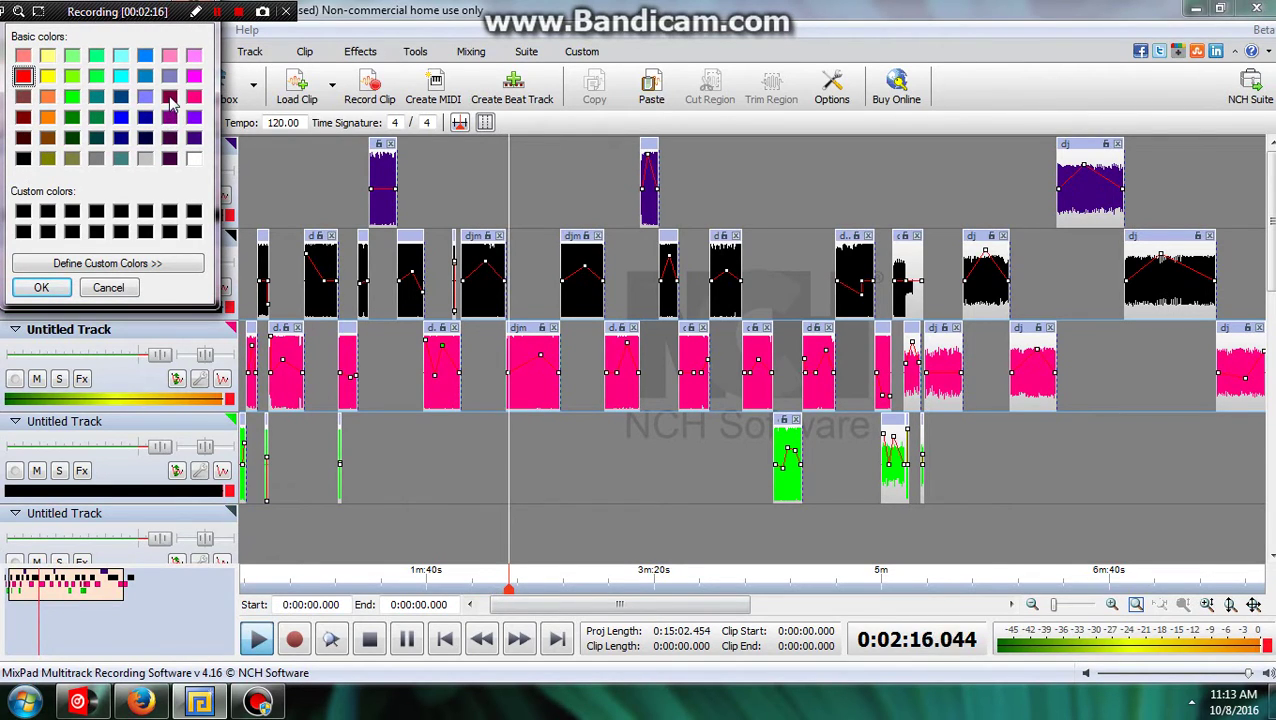
{"action": "left_click", "coordinate": [41, 287]}
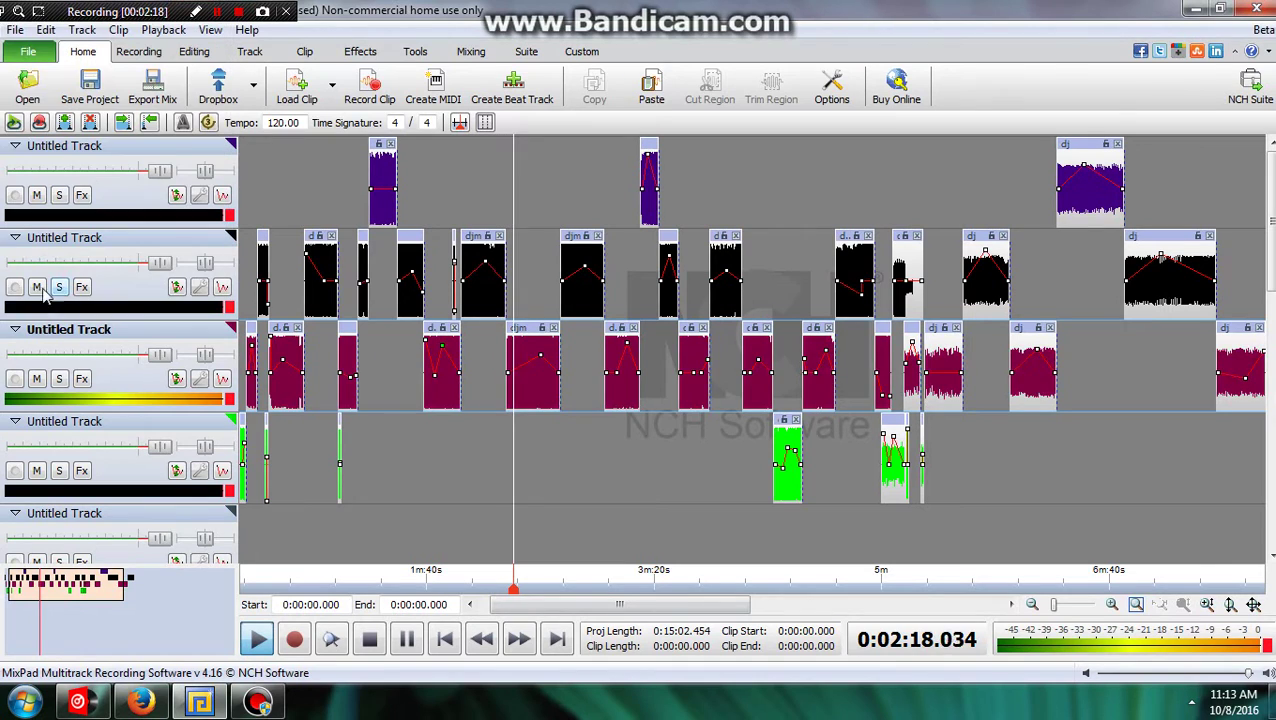
{"action": "right_click", "coordinate": [247, 370]}
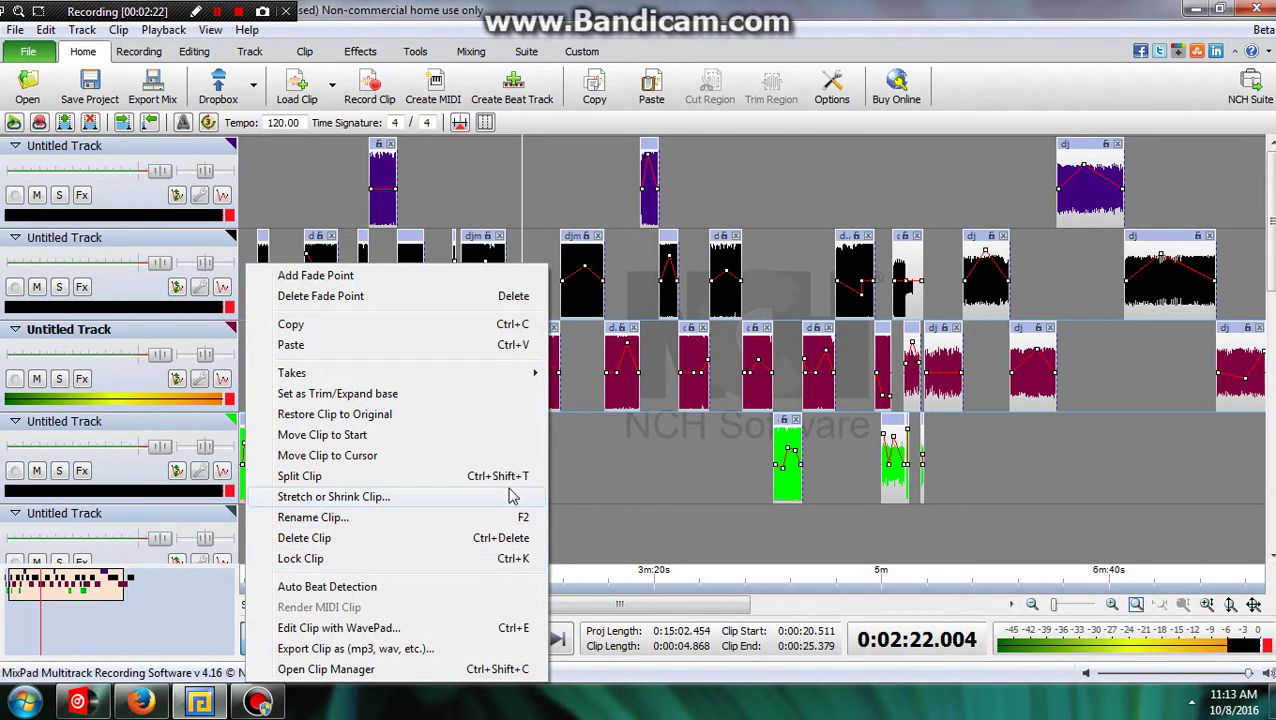
{"action": "right_click", "coordinate": [597, 449]}
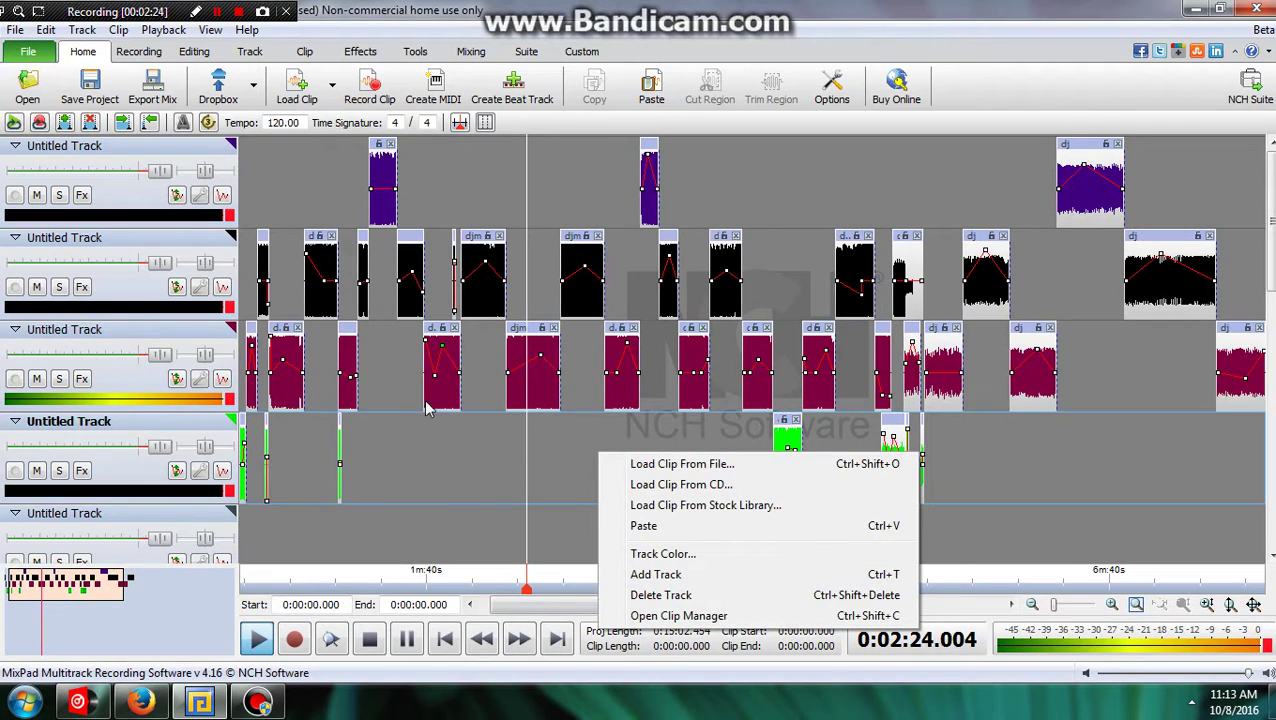
{"action": "left_click", "coordinate": [640, 553]}
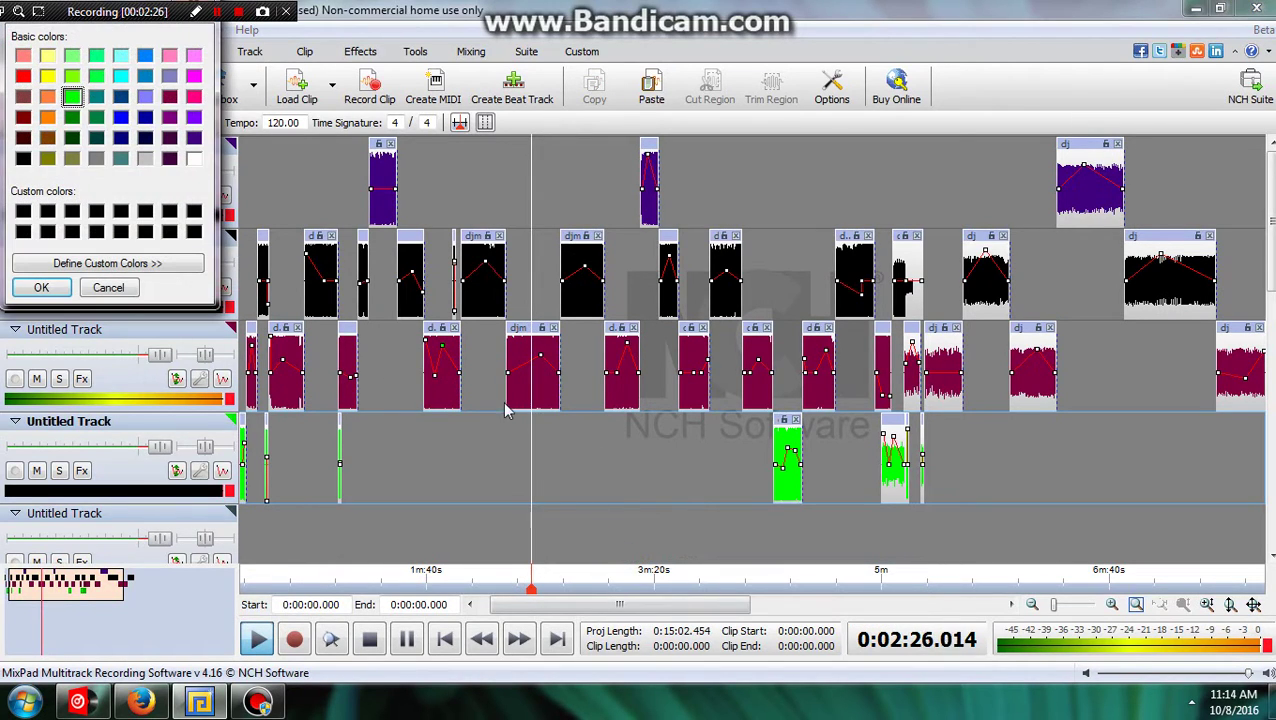
{"action": "left_click", "coordinate": [108, 288]}
Recolor the third track bright blue
{"action": "right_click", "coordinate": [385, 364]}
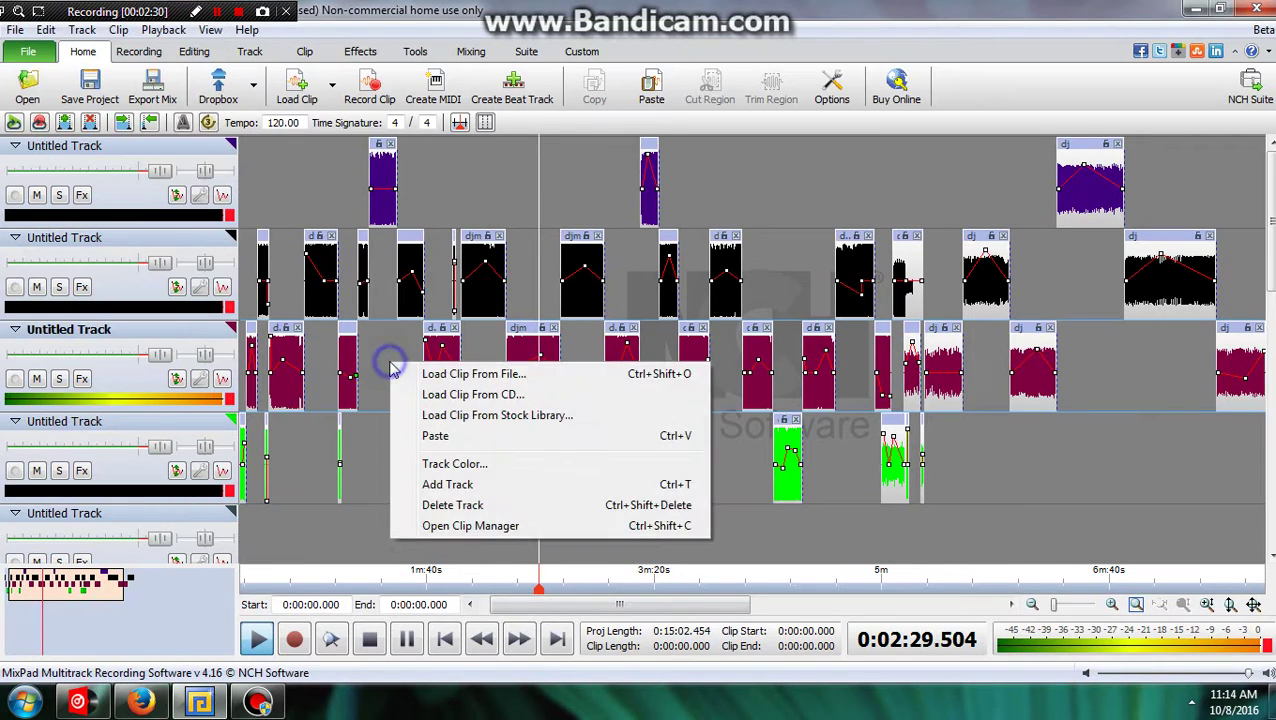
{"action": "left_click", "coordinate": [443, 463]}
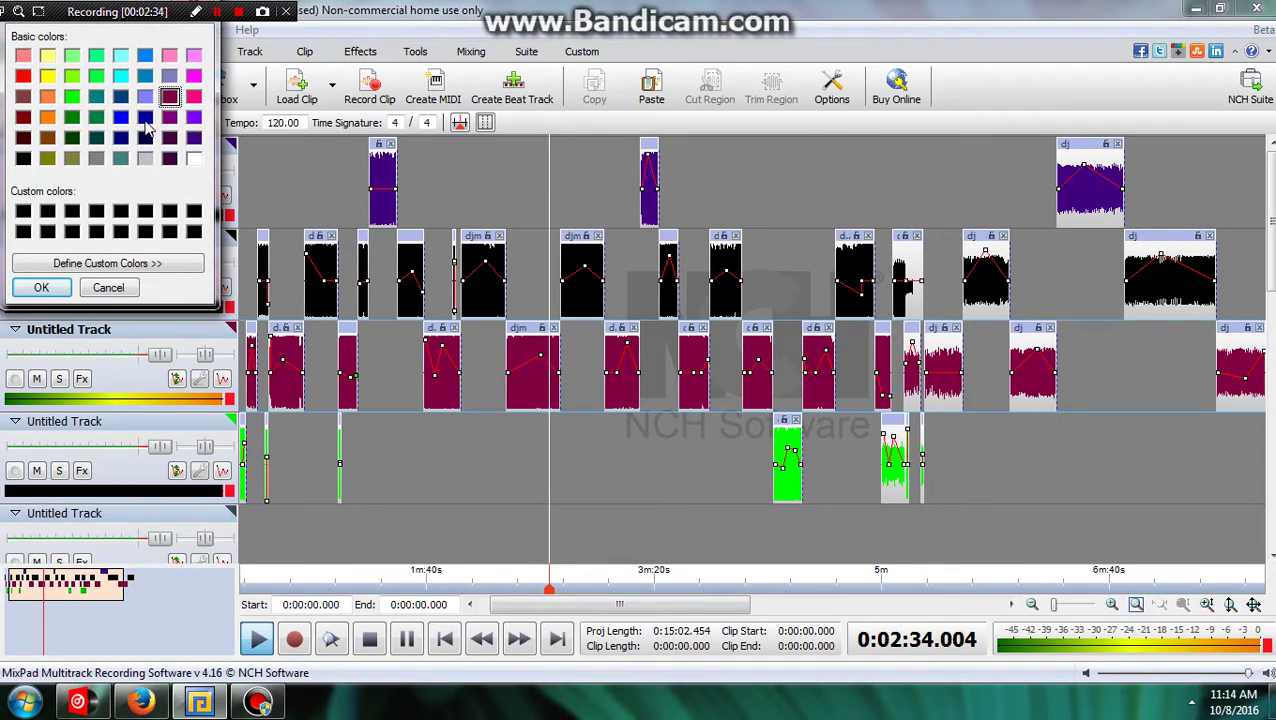
{"action": "left_click", "coordinate": [120, 117]}
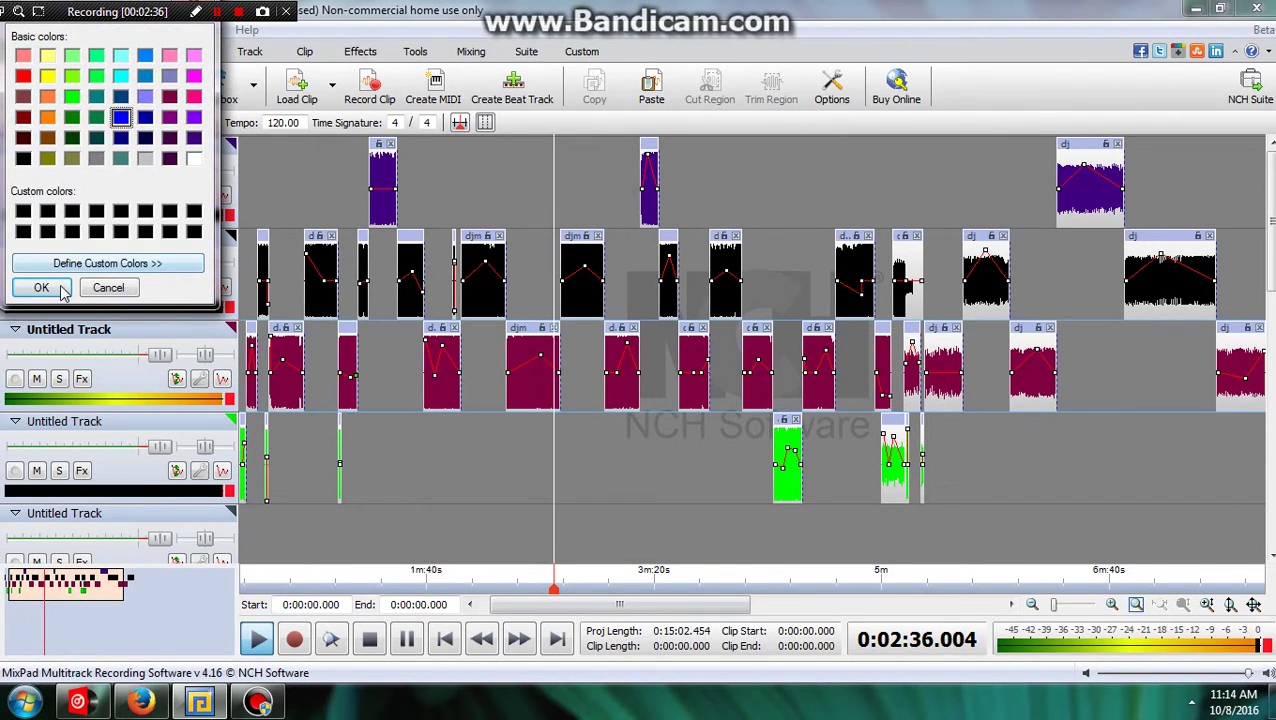
{"action": "left_click", "coordinate": [41, 287]}
Set the third track's color to bright yellow
{"action": "scroll", "coordinate": [430, 365], "scroll_direction": "down", "scroll_amount": 2}
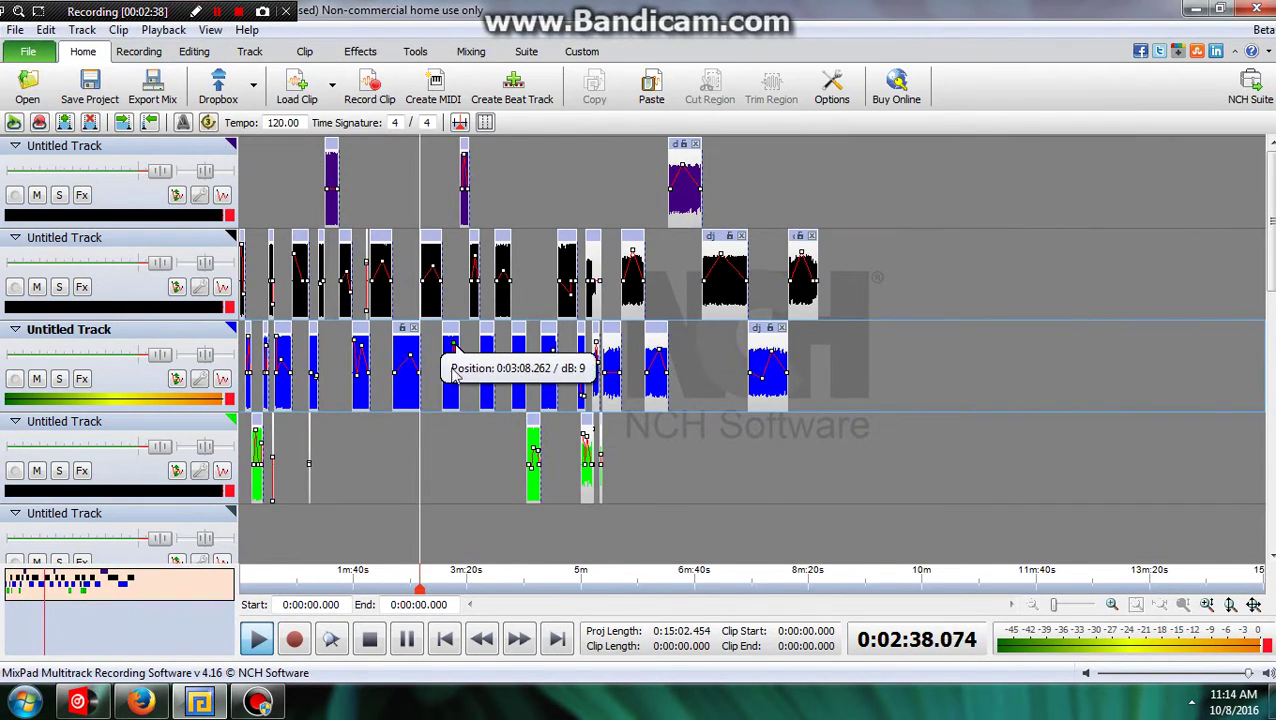
{"action": "scroll", "coordinate": [438, 360], "scroll_direction": "up", "scroll_amount": 4}
{"action": "scroll", "coordinate": [439, 358], "scroll_direction": "up", "scroll_amount": 2}
{"action": "scroll", "coordinate": [441, 356], "scroll_direction": "down", "scroll_amount": 2}
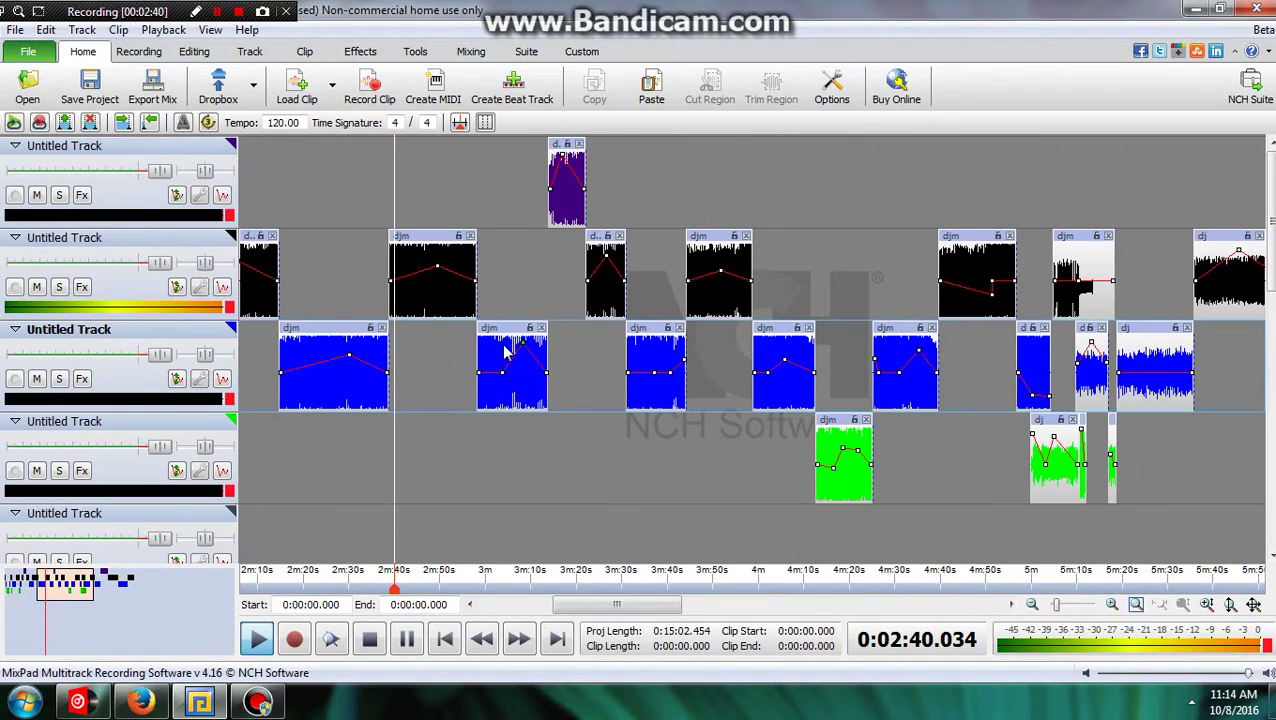
{"action": "right_click", "coordinate": [447, 358]}
{"action": "left_click", "coordinate": [512, 452]}
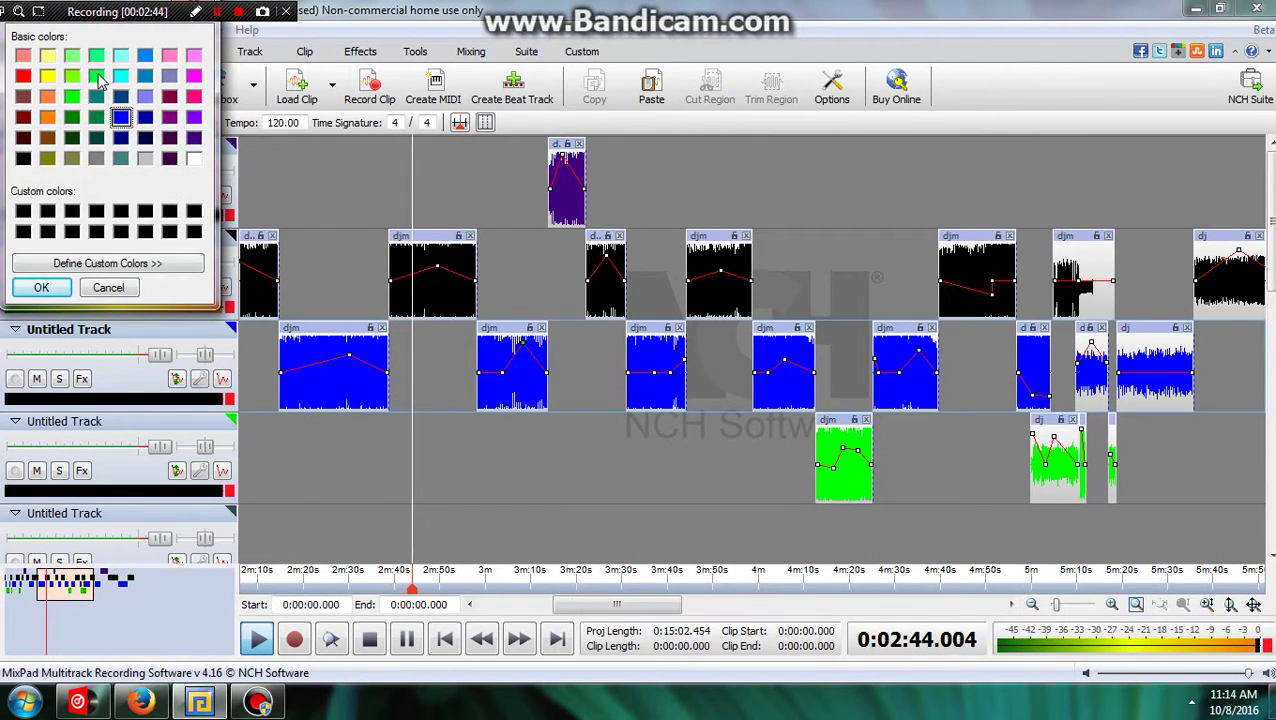
{"action": "left_click", "coordinate": [48, 76]}
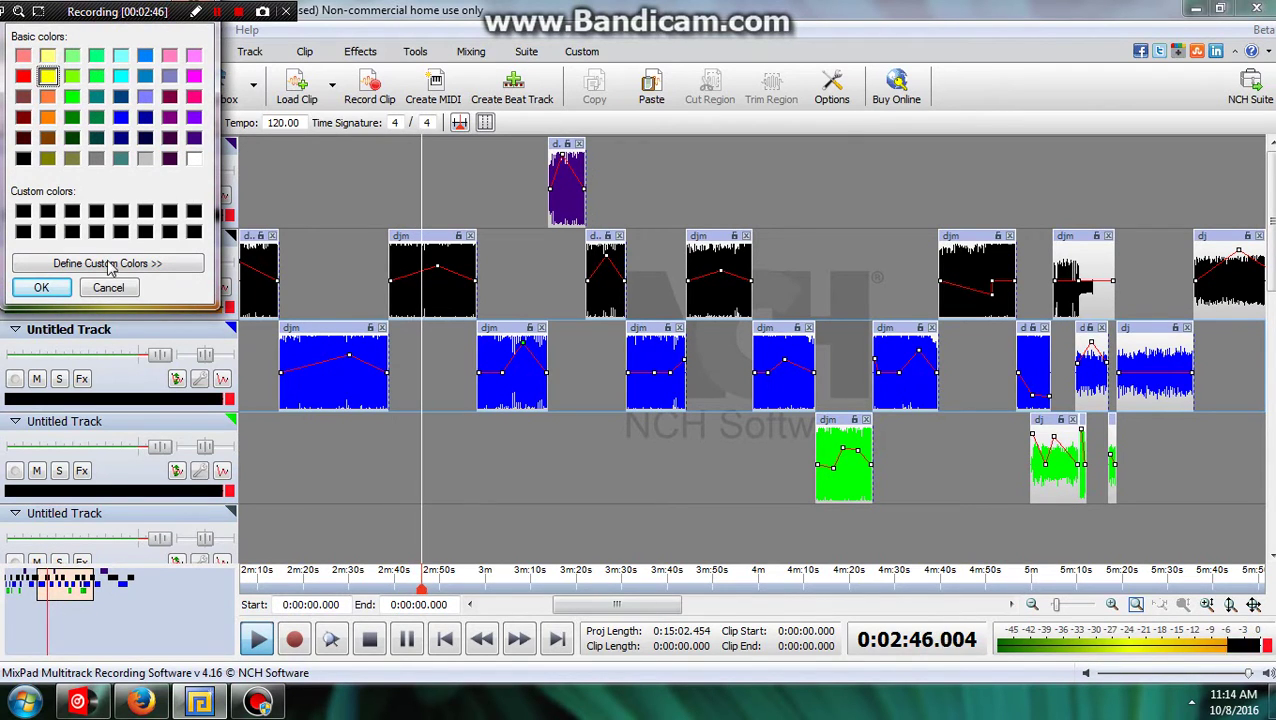
{"action": "left_click", "coordinate": [42, 287]}
{"action": "key", "text": "ctrl+minus"}
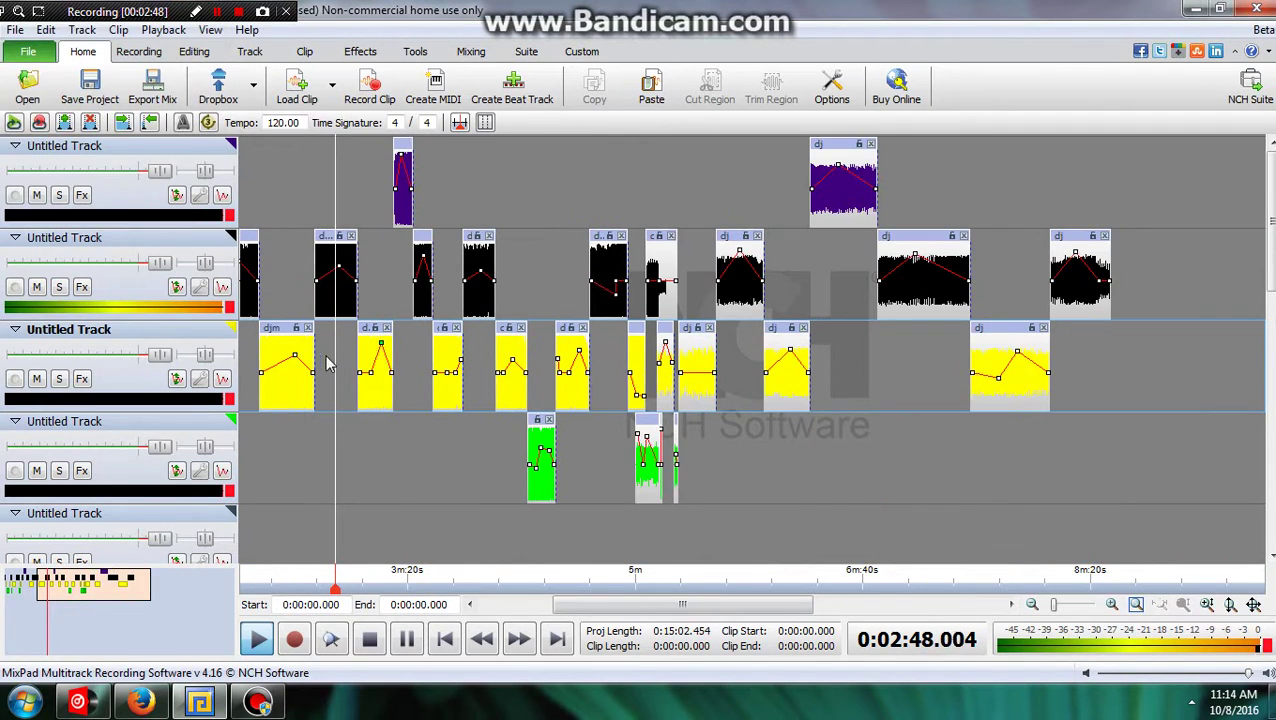
{"action": "scroll", "coordinate": [422, 382], "scroll_direction": "up", "scroll_amount": 15}
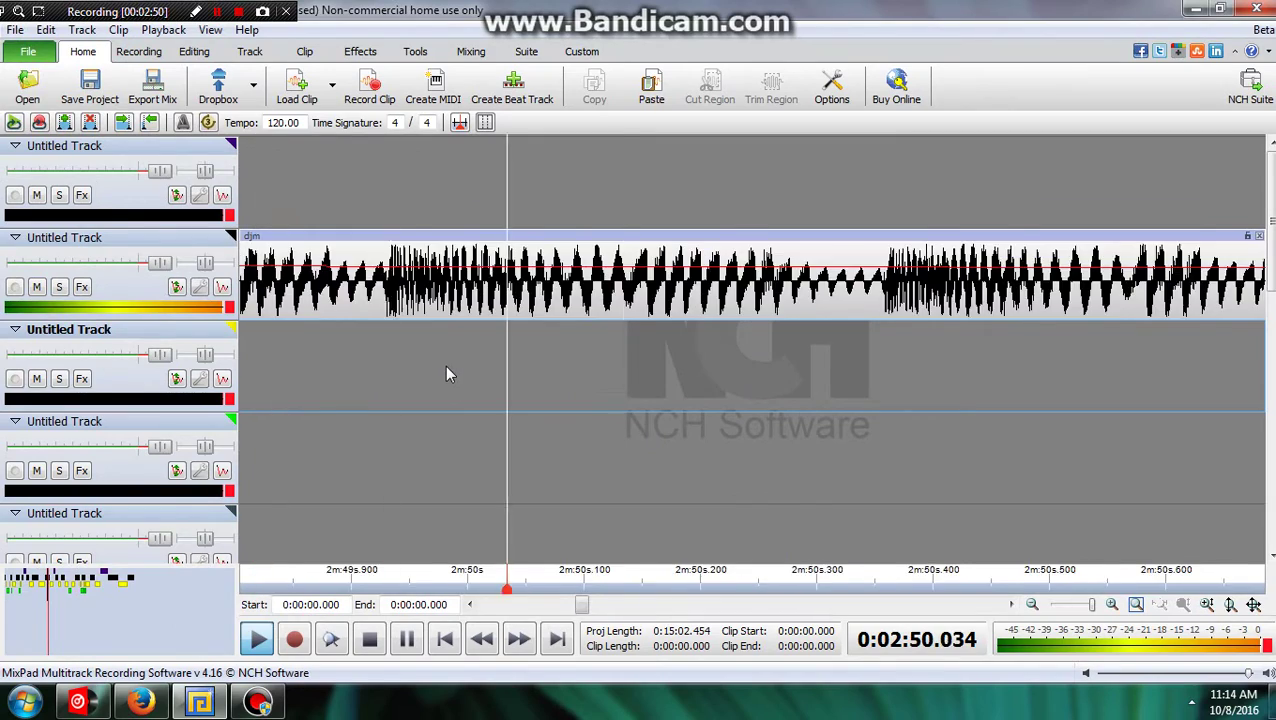
{"action": "scroll", "coordinate": [445, 366], "scroll_direction": "up", "scroll_amount": 1}
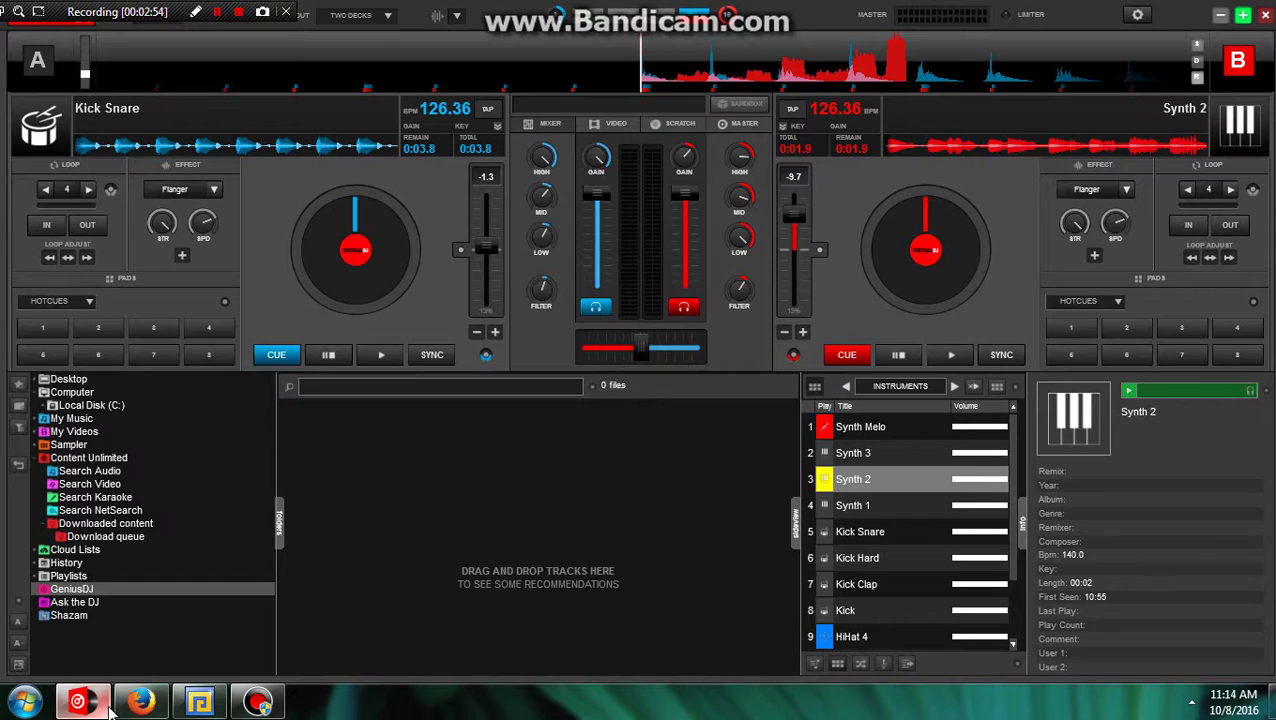
Switch to VirtualDJ, change its deck layout to Four Decks and minimize its window
{"action": "key", "text": "alt+Tab"}
{"action": "left_click", "coordinate": [388, 17]}
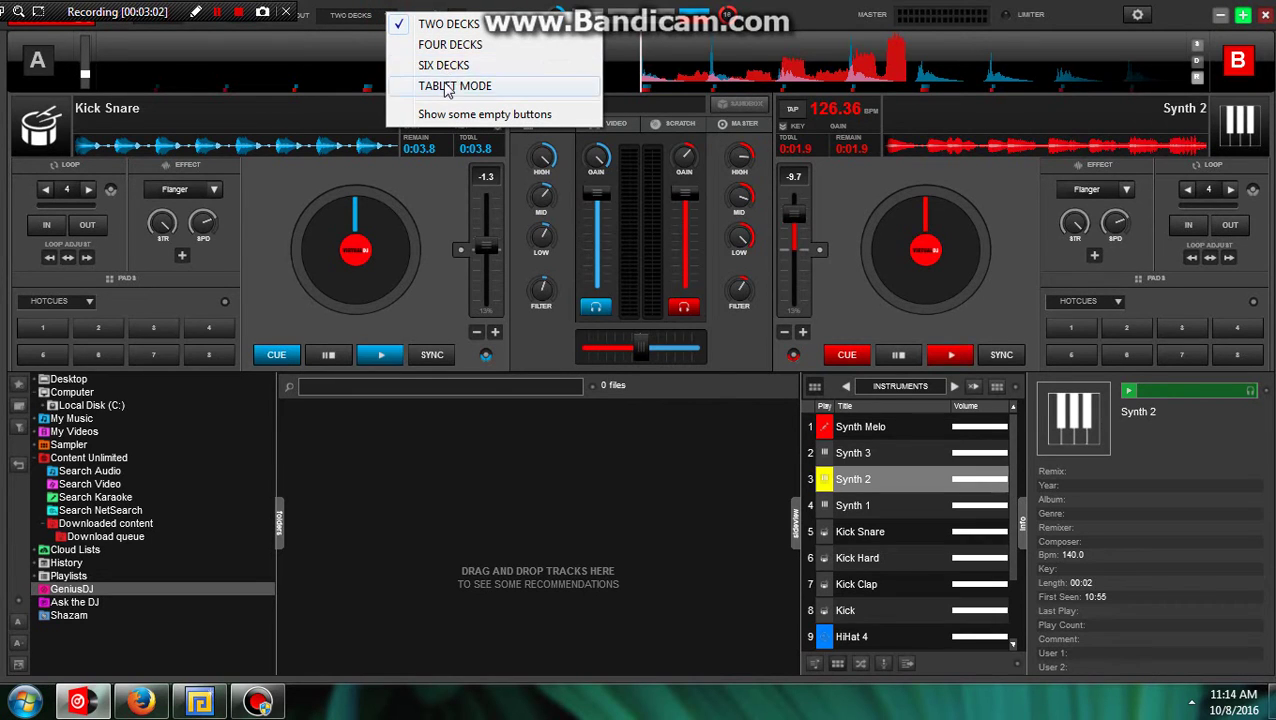
{"action": "left_click", "coordinate": [442, 45]}
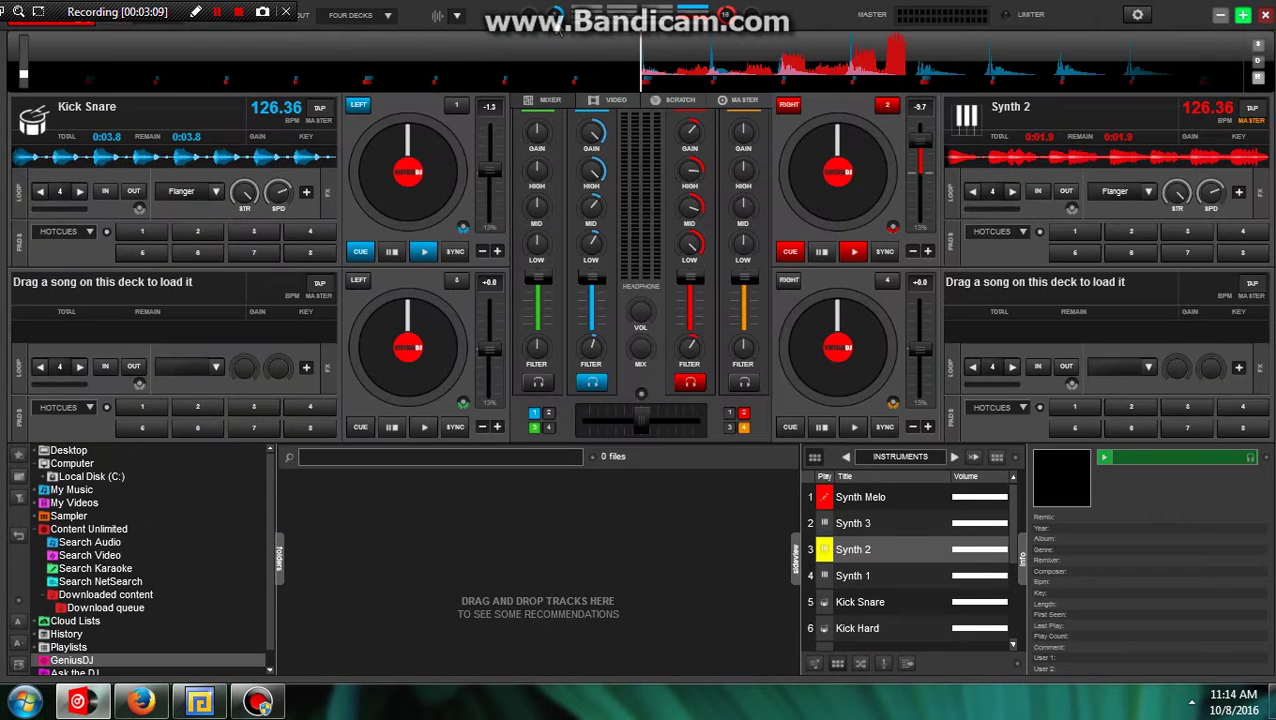
{"action": "left_click", "coordinate": [1222, 17]}
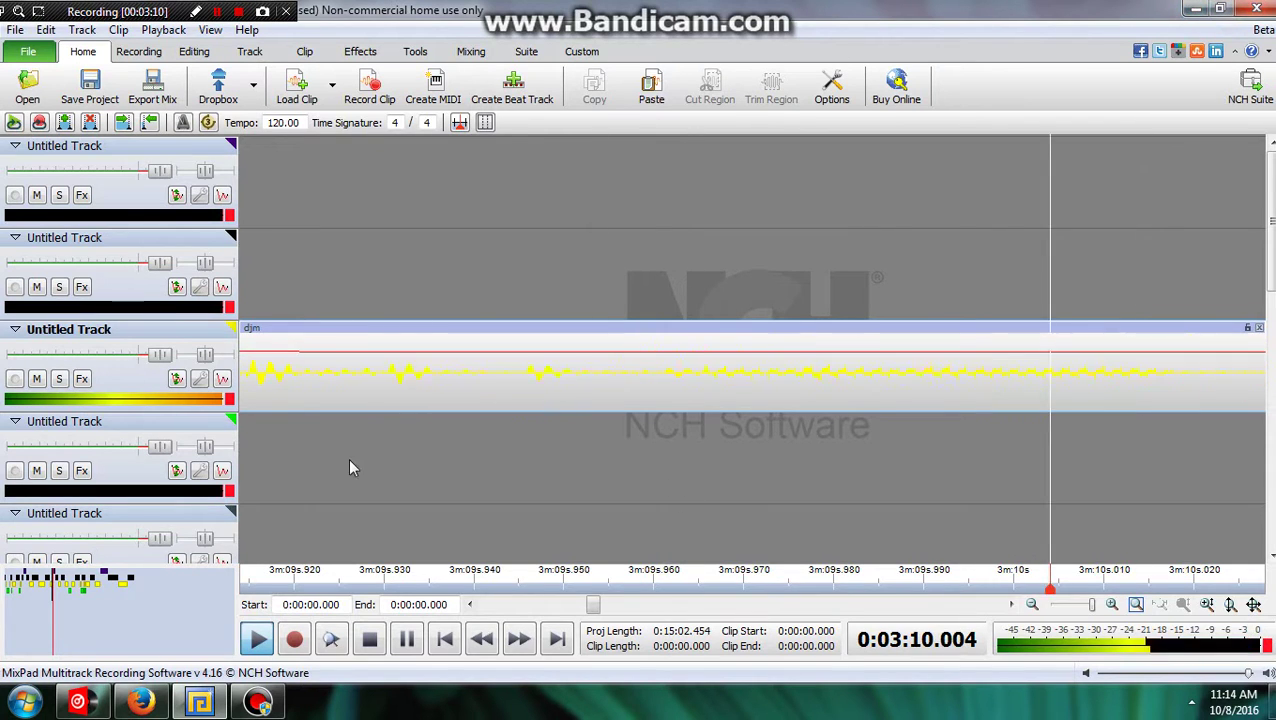
{"action": "scroll", "coordinate": [294, 463], "scroll_direction": "down", "scroll_amount": 2}
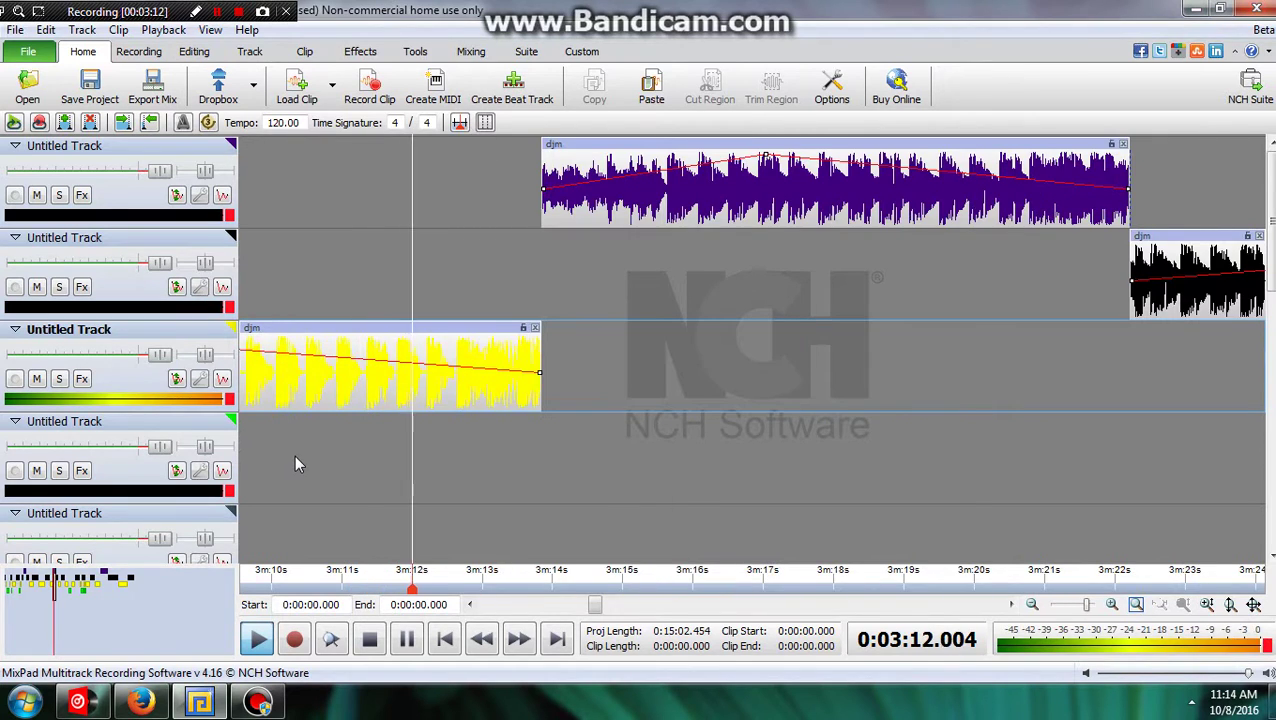
{"action": "scroll", "coordinate": [294, 455], "scroll_direction": "down", "scroll_amount": 2}
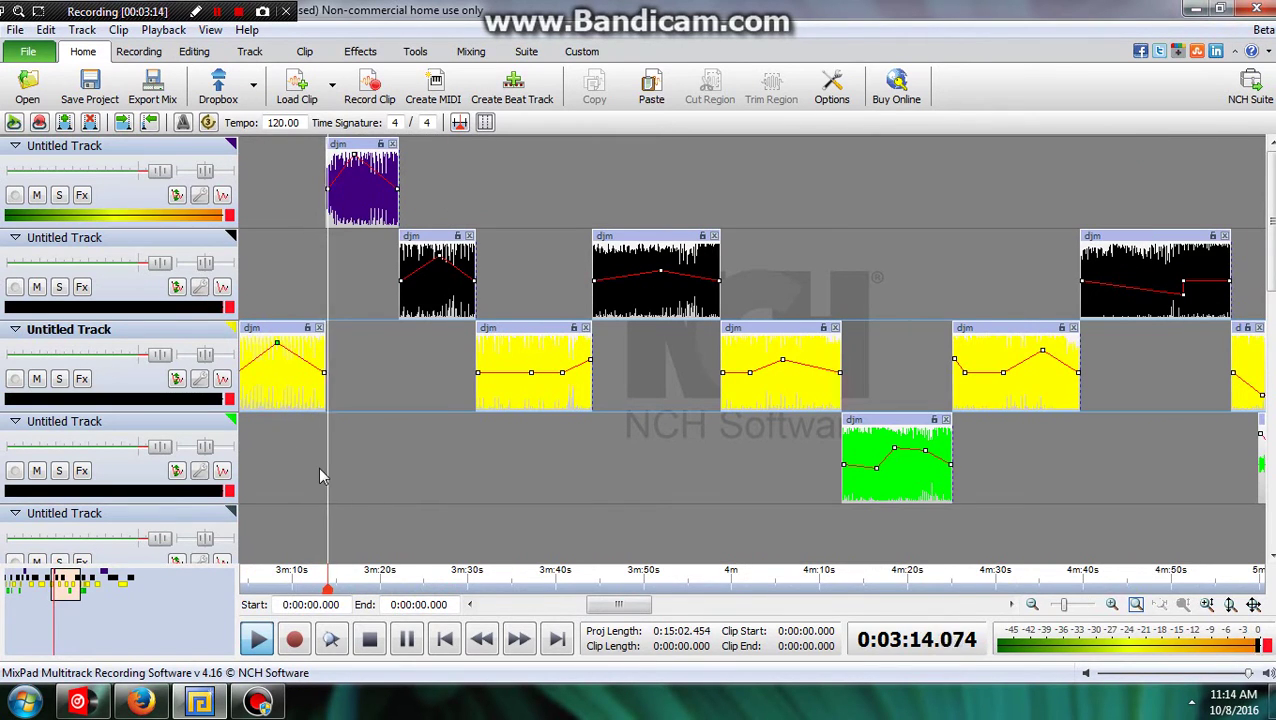
{"action": "scroll", "coordinate": [290, 475], "scroll_direction": "up", "scroll_amount": 2}
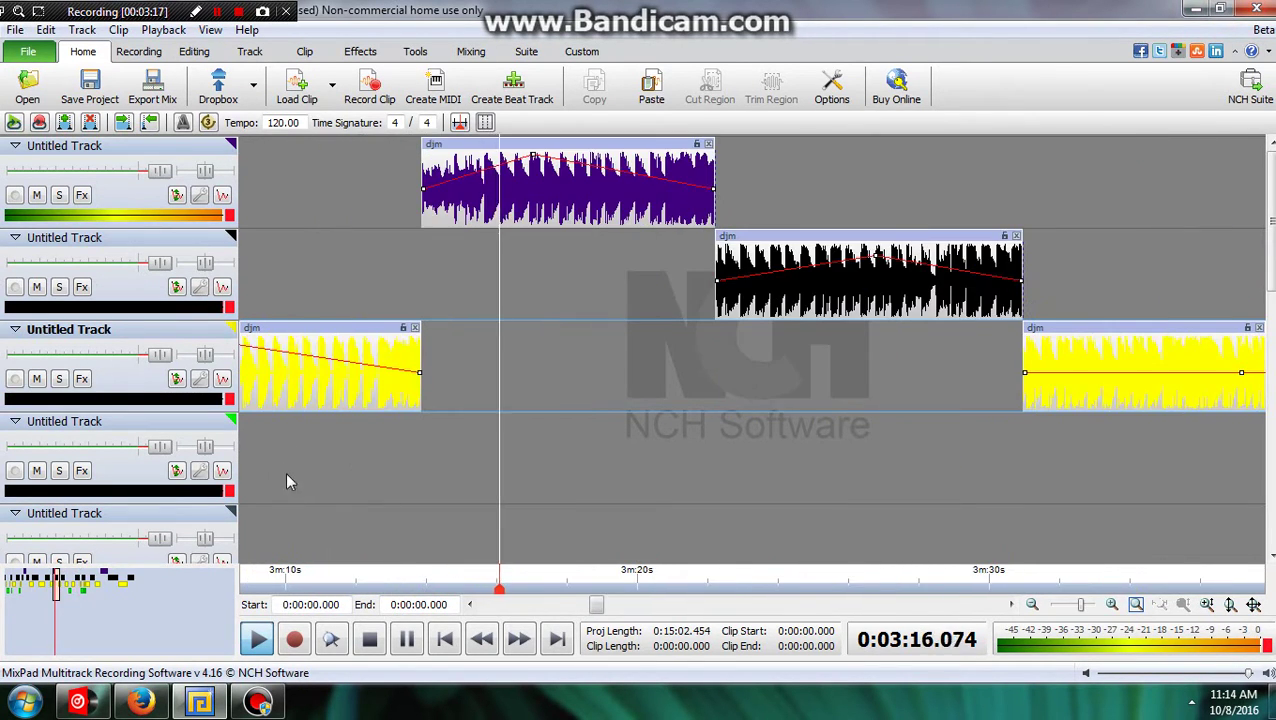
Switch to Firefox and view the zebra-patterned DJ cover photos on Facebook together with their photo options
{"action": "left_click", "coordinate": [145, 702]}
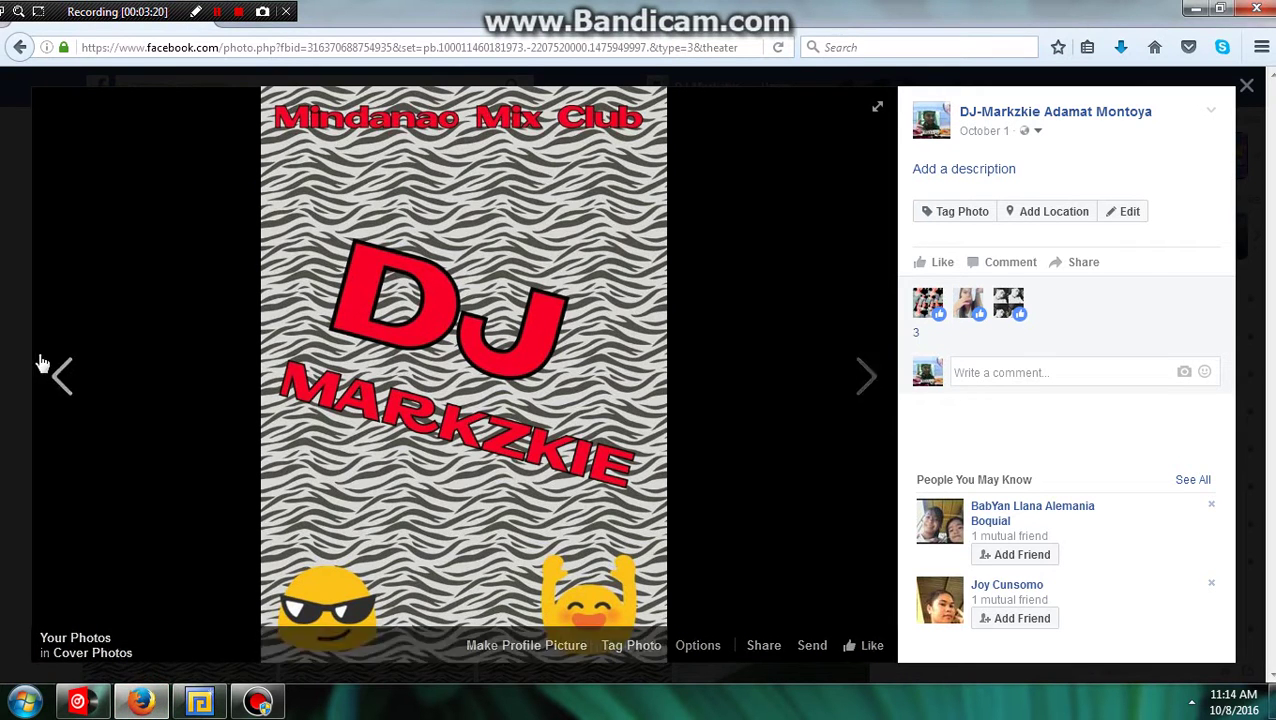
{"action": "left_click", "coordinate": [60, 378]}
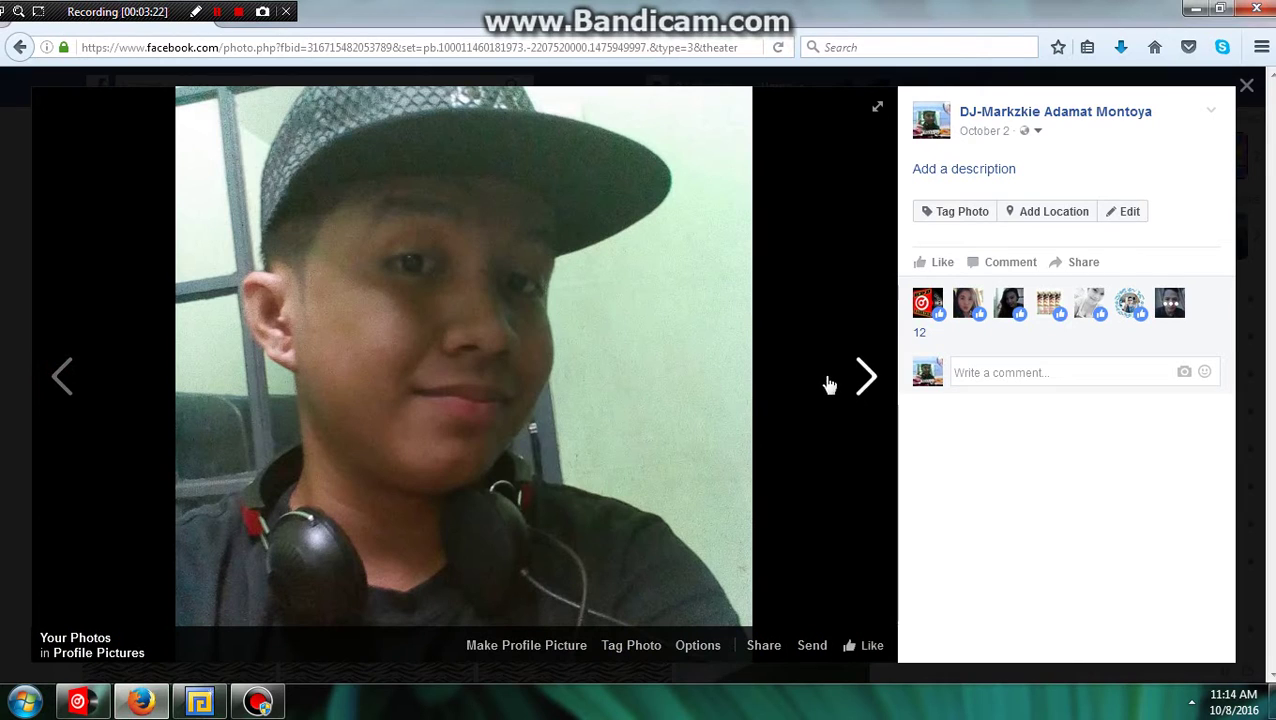
{"action": "left_click", "coordinate": [865, 375]}
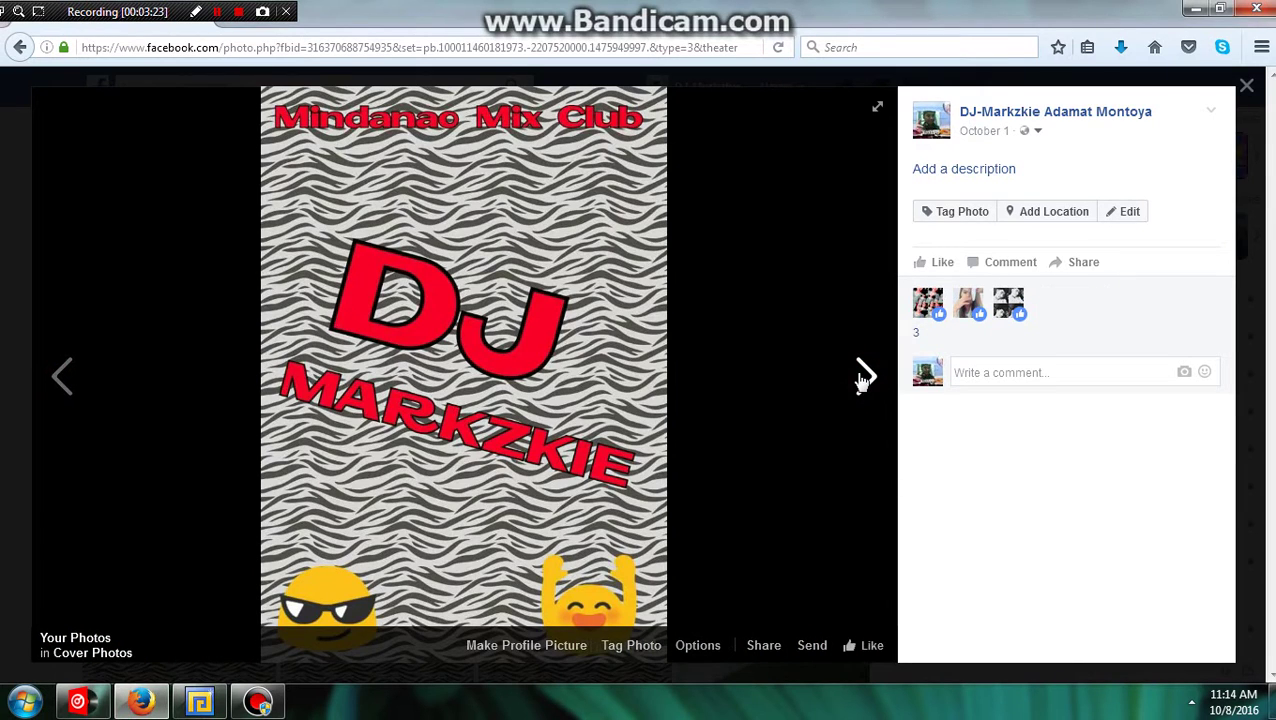
{"action": "left_click", "coordinate": [712, 646]}
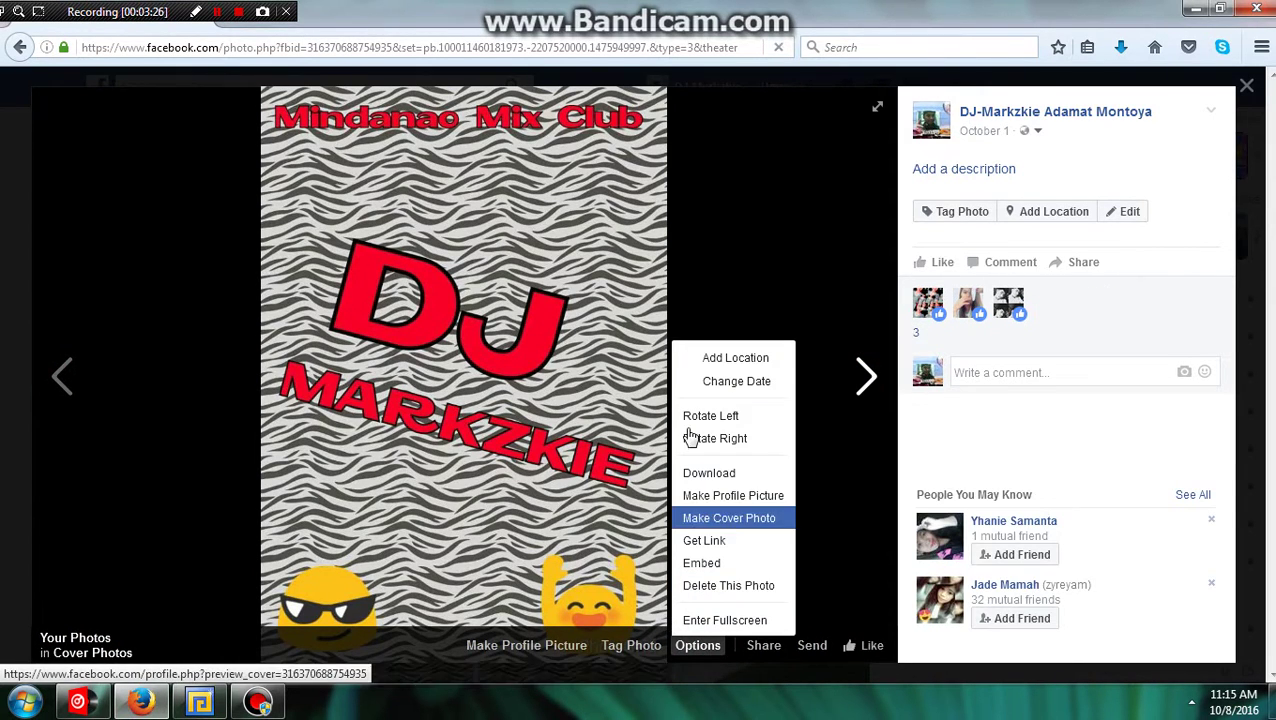
{"action": "left_click", "coordinate": [696, 298]}
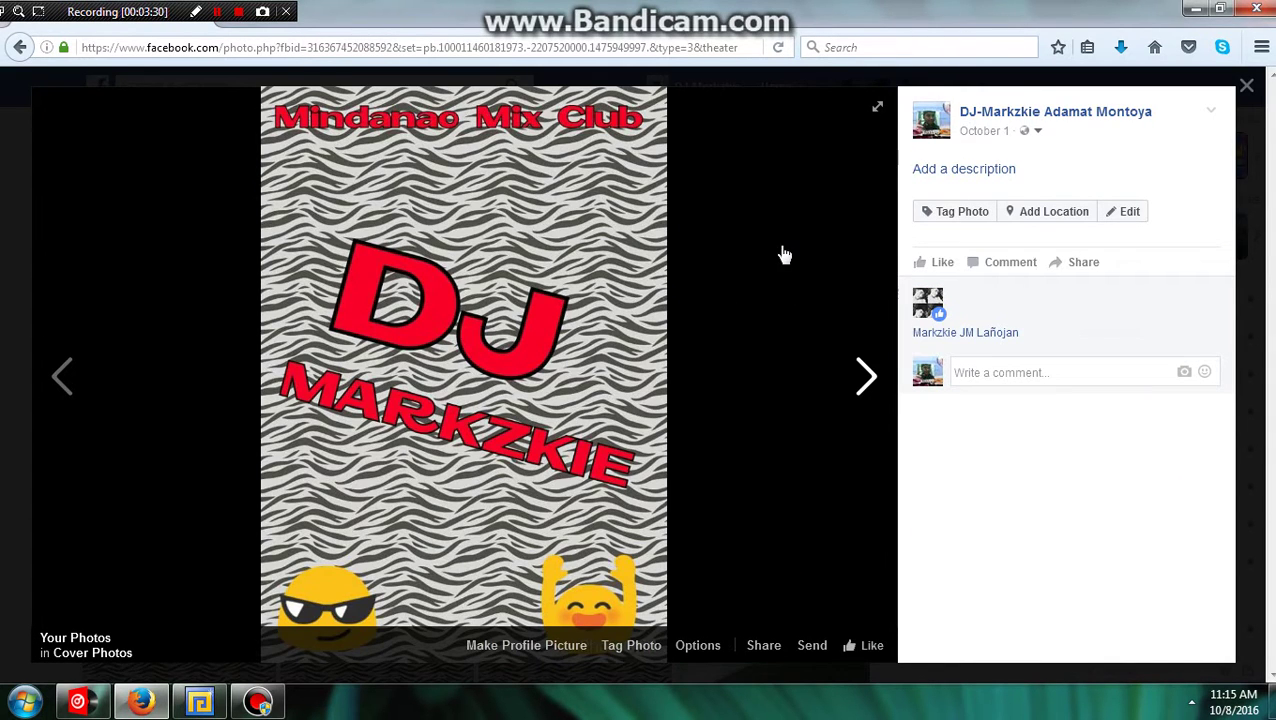
{"action": "left_click", "coordinate": [690, 648]}
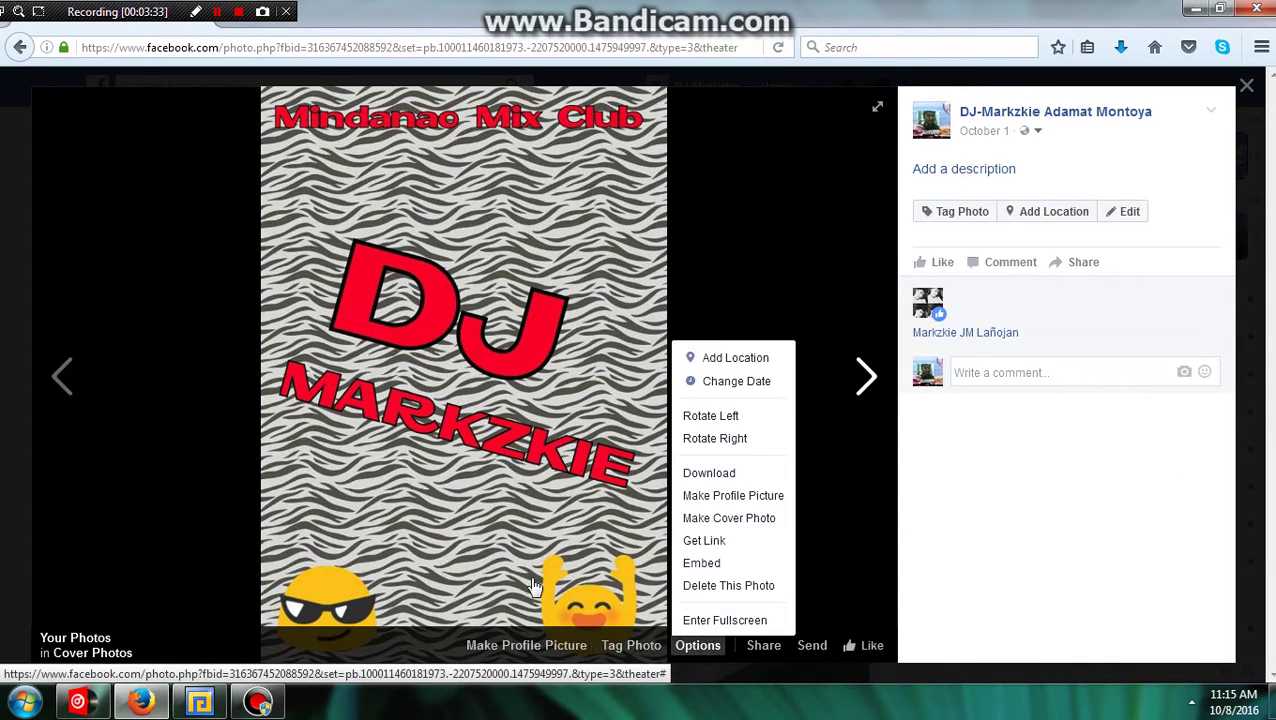
Browse through the newer DJ-themed photos in the Facebook photo viewer up to the one with the red turntable and vinyl records
{"action": "left_click", "coordinate": [62, 378]}
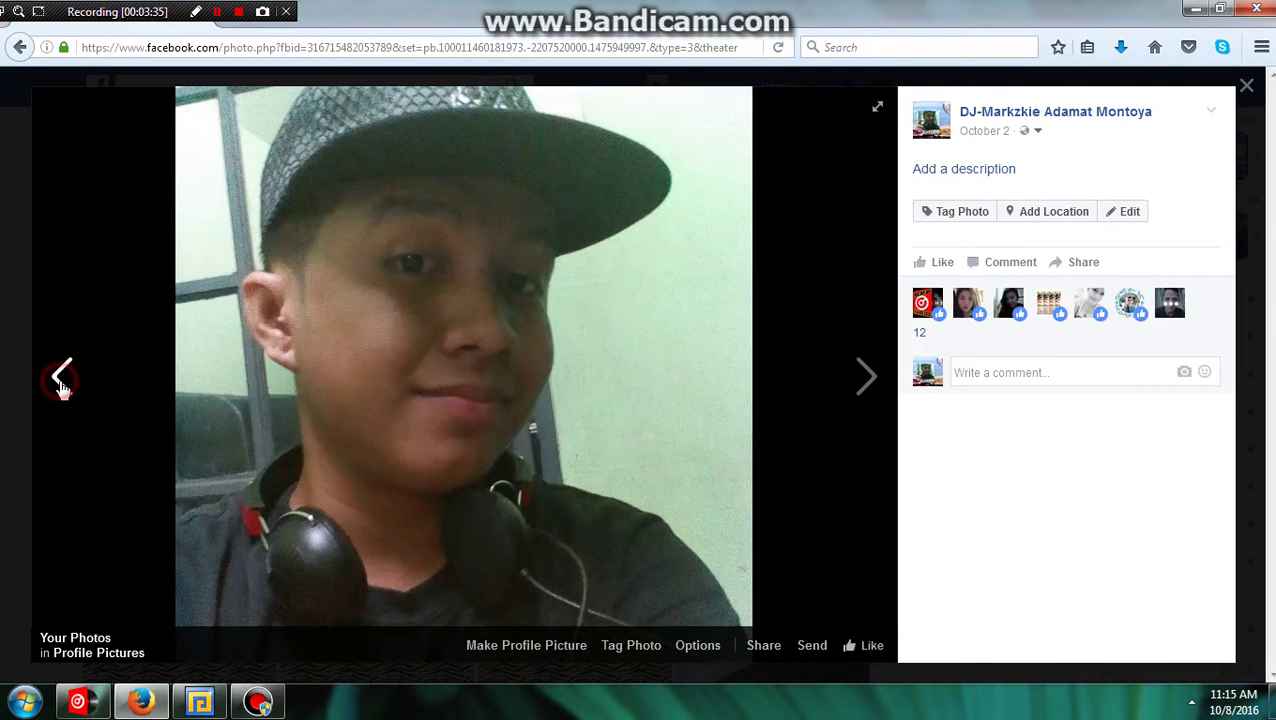
{"action": "left_click", "coordinate": [61, 380]}
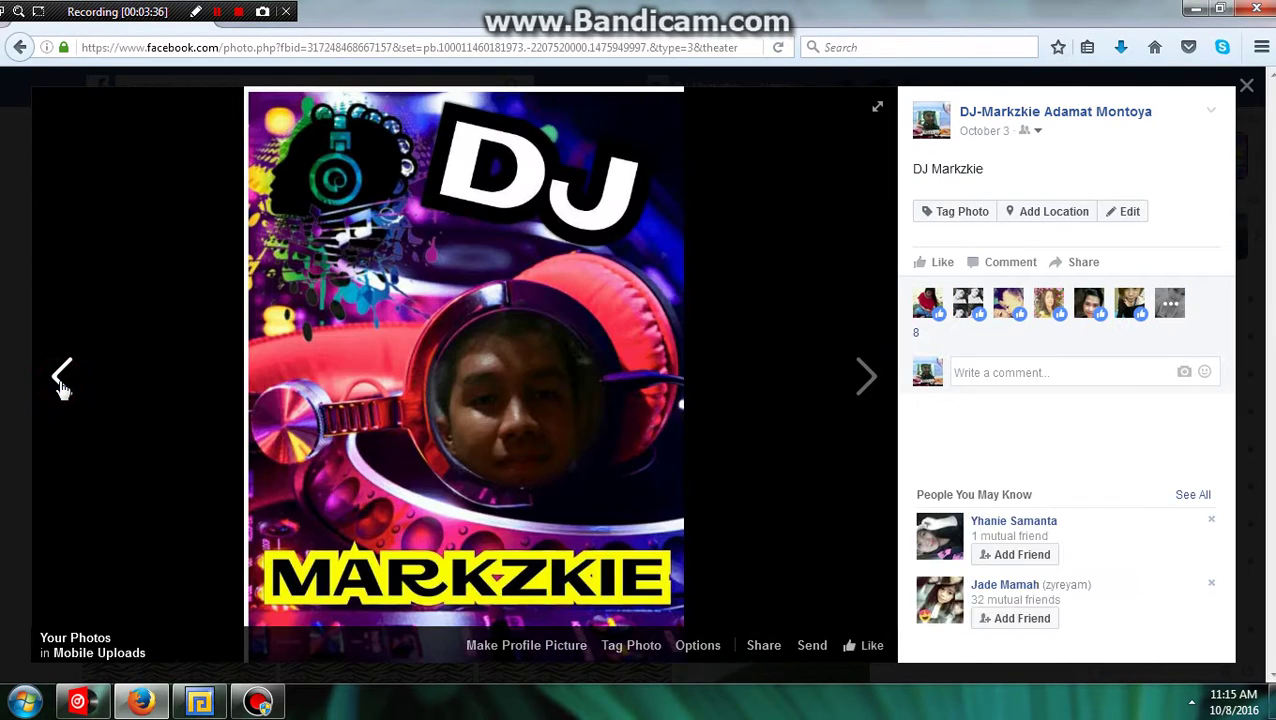
{"action": "left_click", "coordinate": [62, 378]}
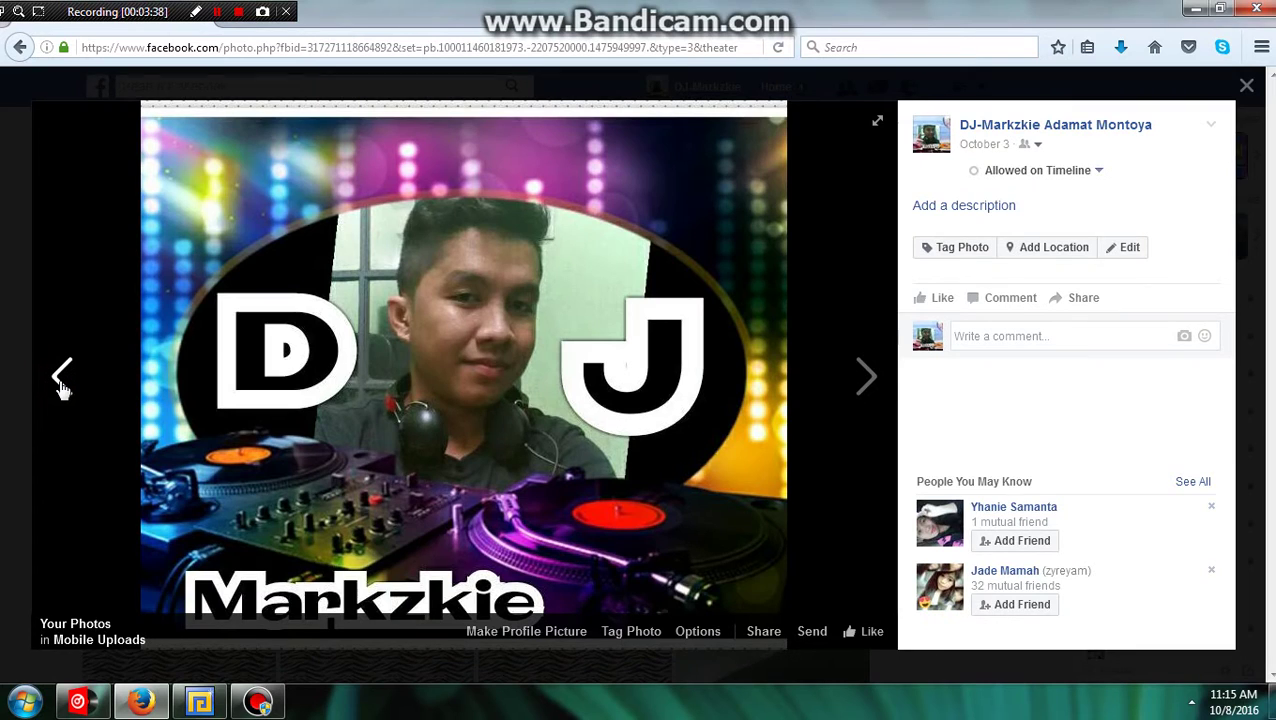
{"action": "left_click", "coordinate": [61, 380]}
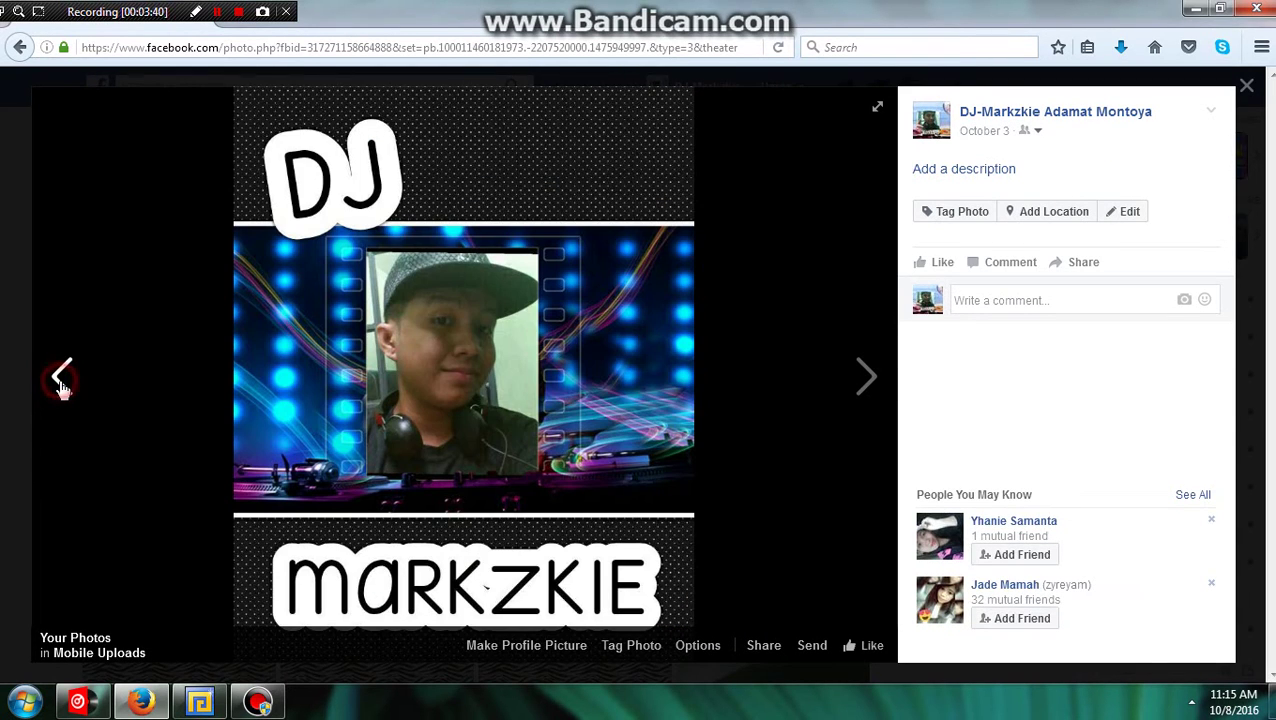
{"action": "left_click", "coordinate": [61, 380]}
{"action": "left_click", "coordinate": [61, 380]}
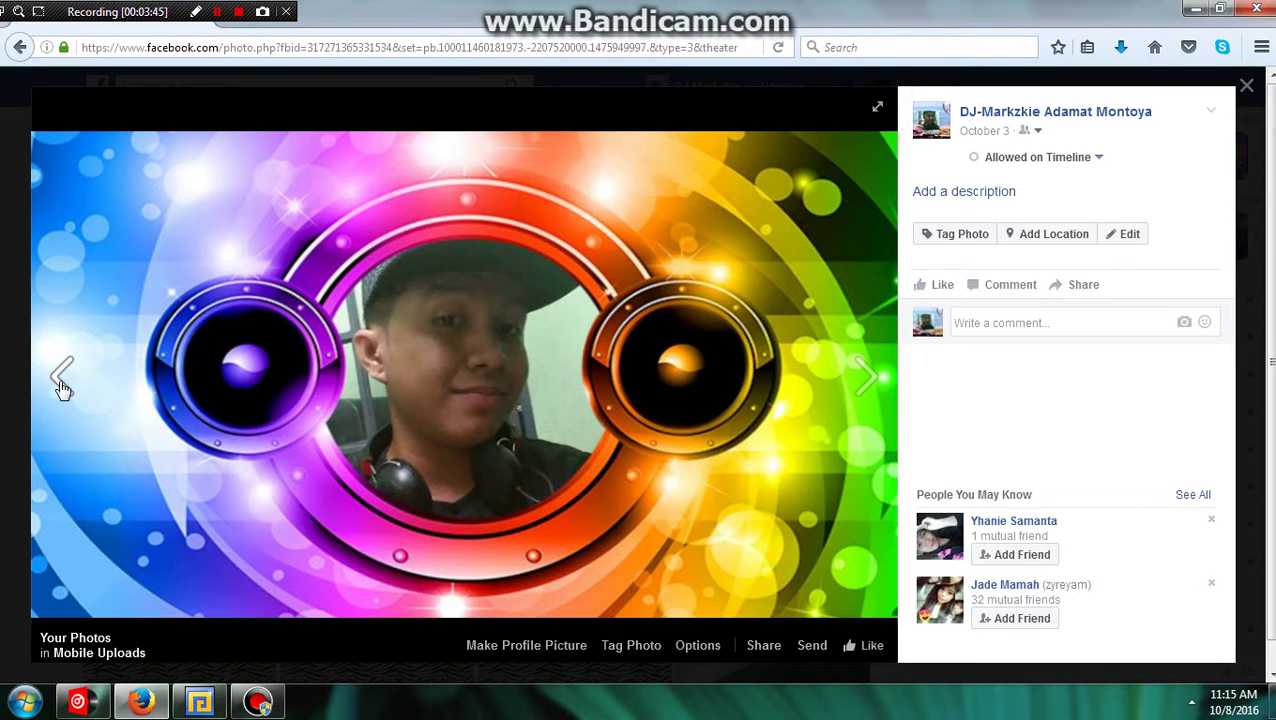
{"action": "left_click", "coordinate": [61, 380]}
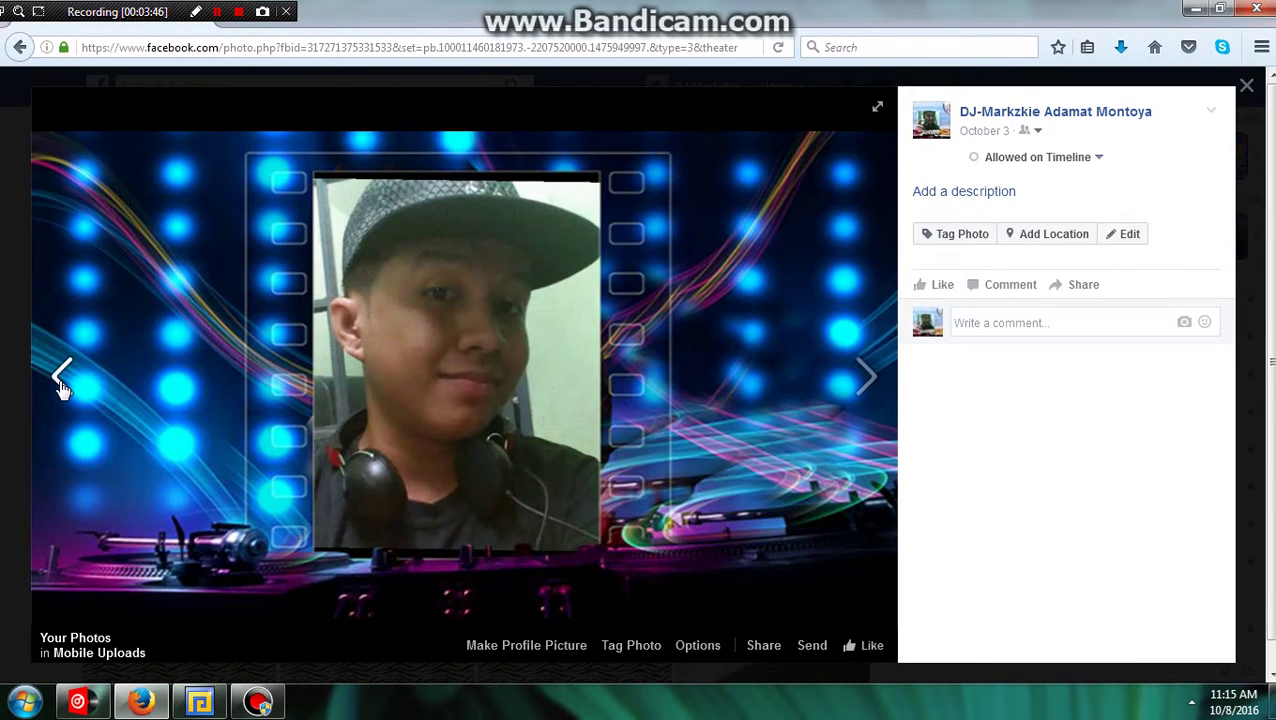
{"action": "left_click", "coordinate": [61, 385]}
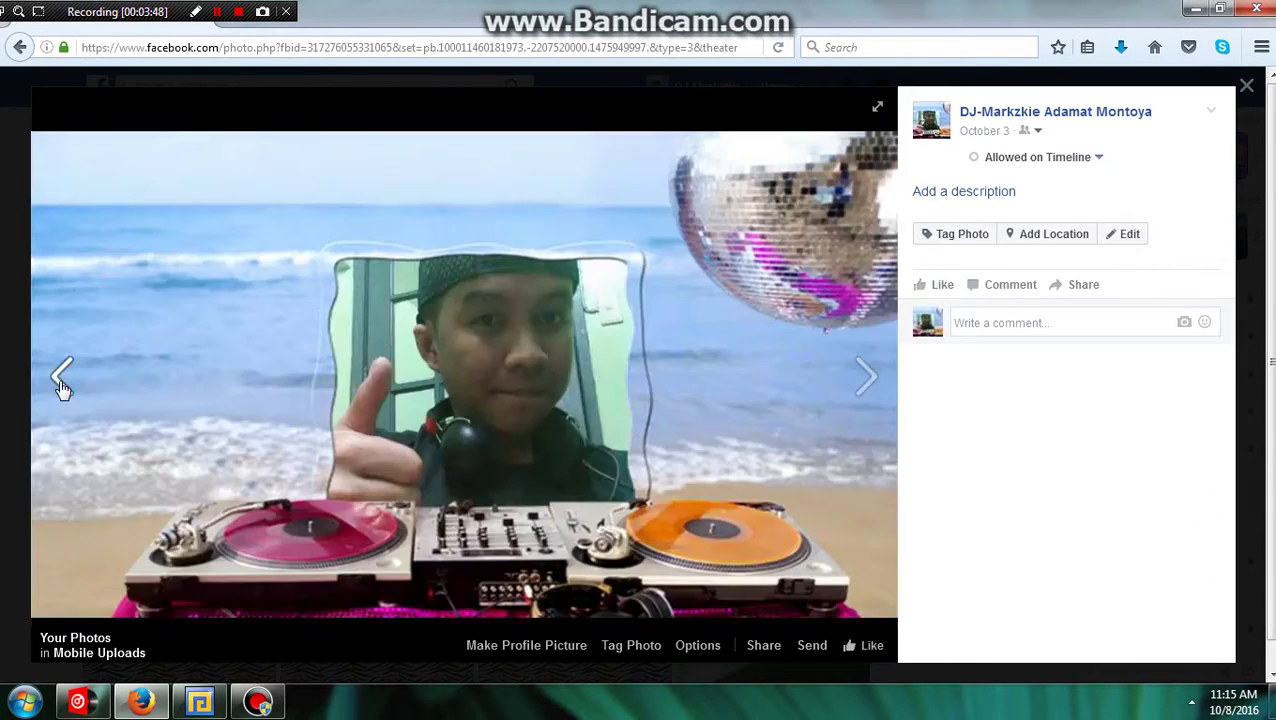
{"action": "left_click", "coordinate": [64, 357]}
{"action": "left_click", "coordinate": [59, 384]}
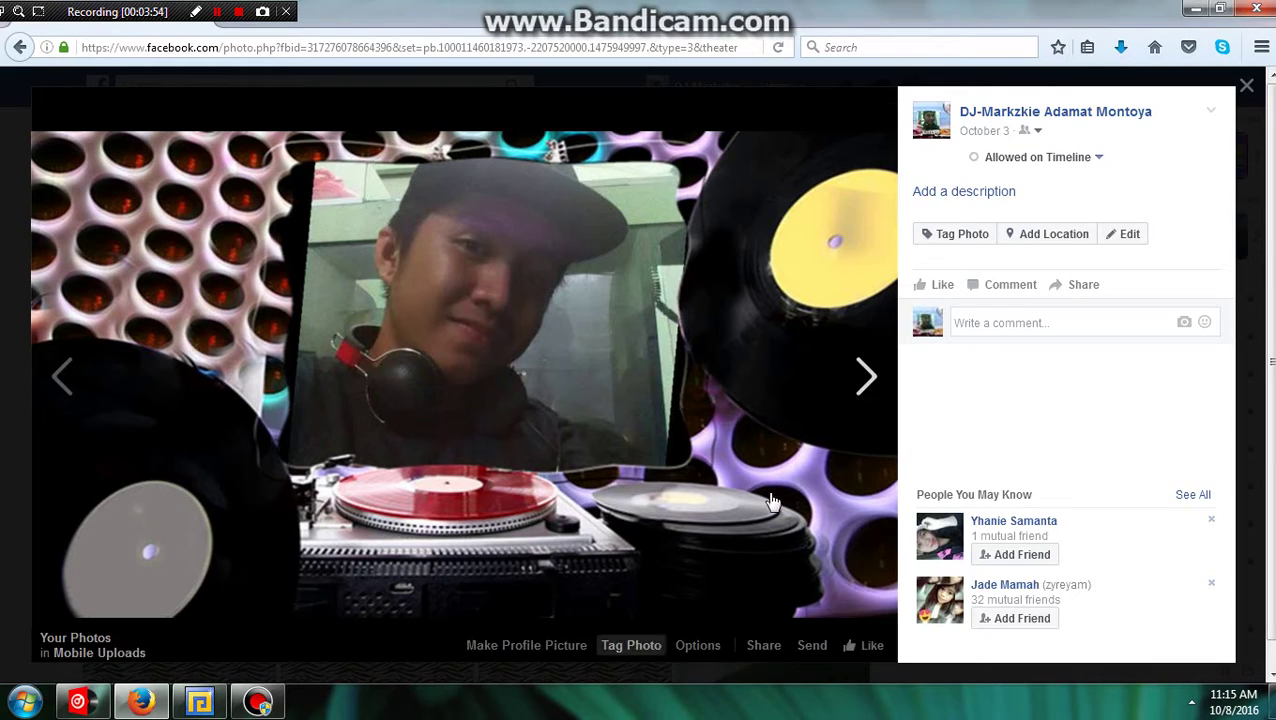
Browse back through the older Facebook photos, from the October 3 uploads to the September 27 timeline photos
{"action": "left_click", "coordinate": [865, 375]}
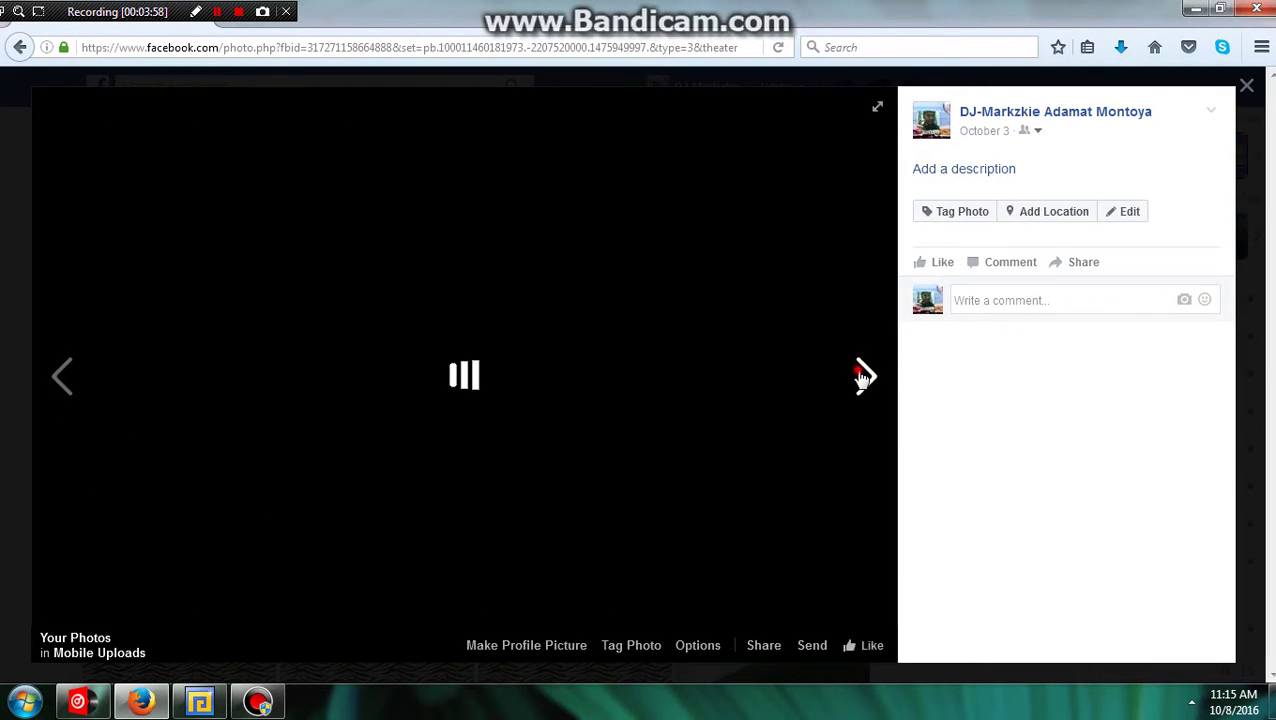
{"action": "left_click", "coordinate": [863, 375]}
{"action": "left_click", "coordinate": [866, 373]}
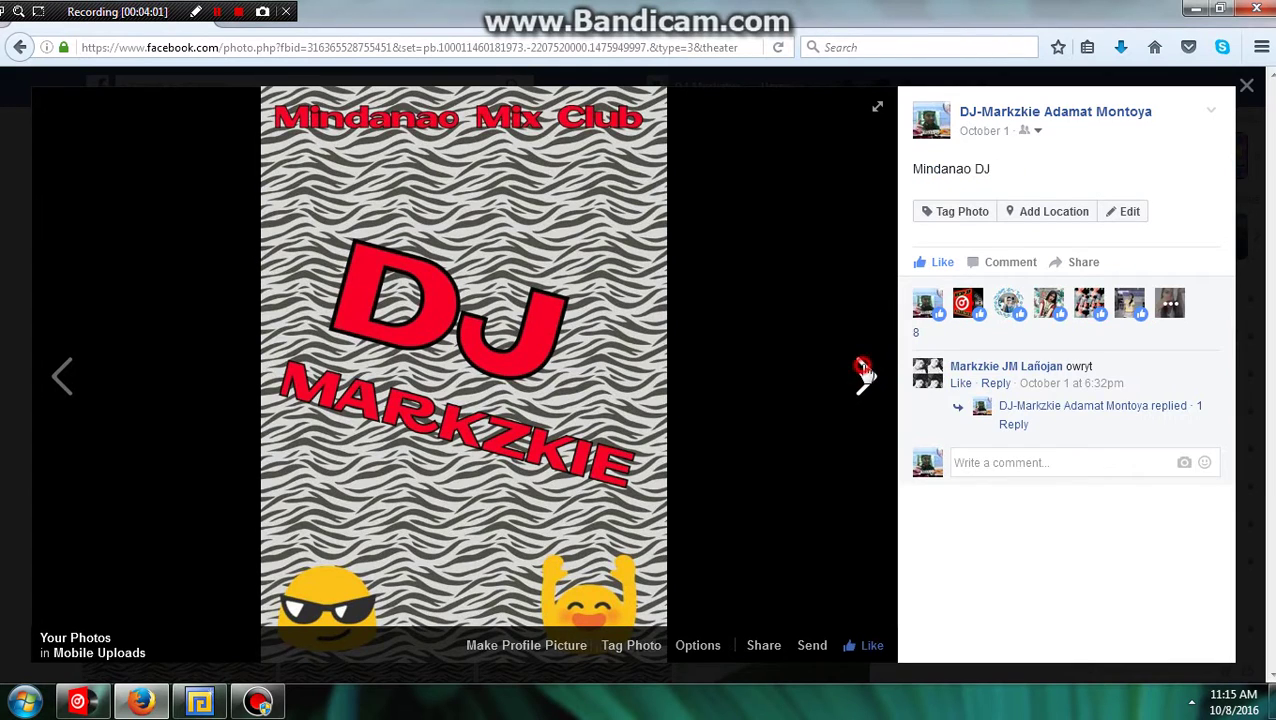
{"action": "left_click", "coordinate": [866, 373]}
{"action": "left_click", "coordinate": [866, 373]}
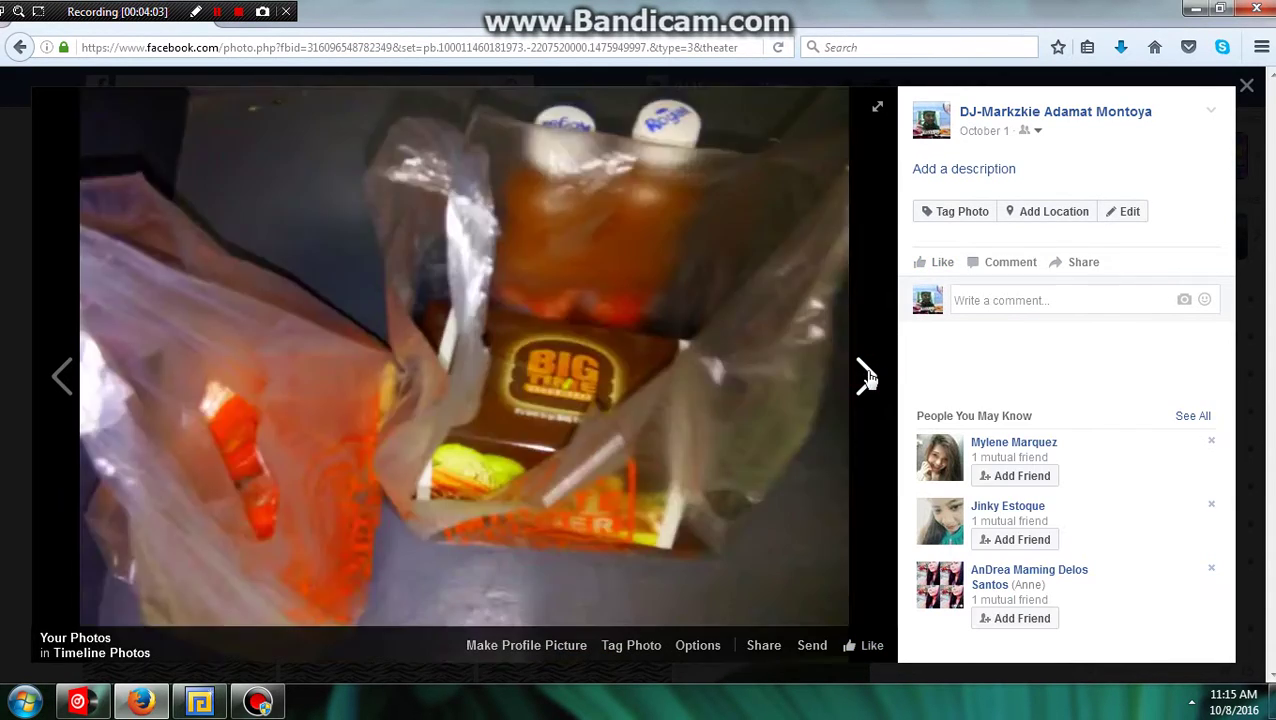
{"action": "left_click", "coordinate": [866, 376]}
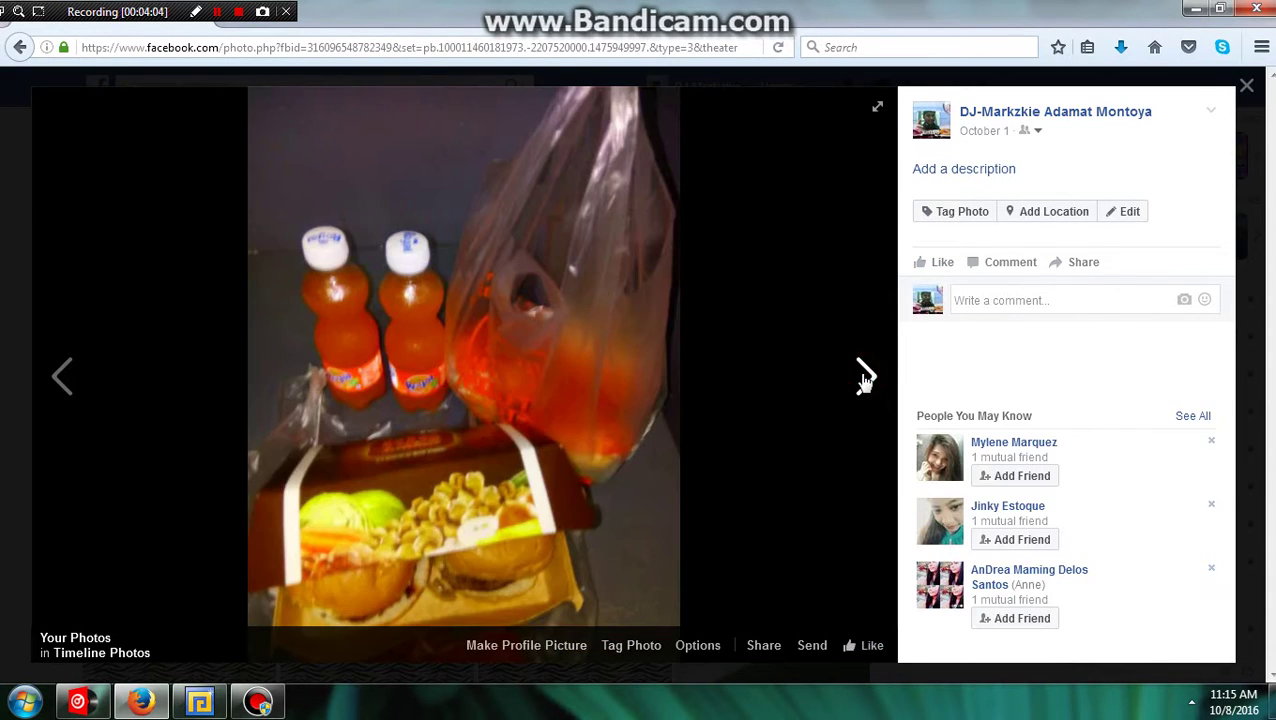
{"action": "left_click", "coordinate": [866, 376]}
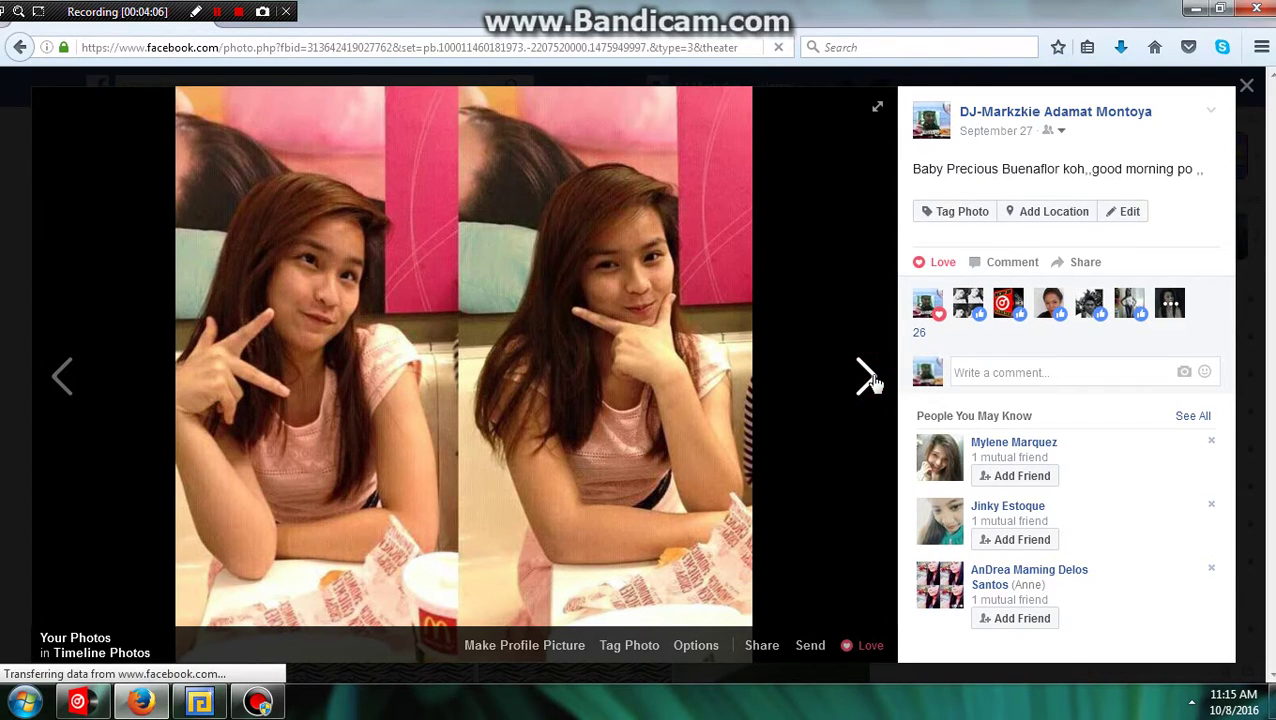
{"action": "left_click", "coordinate": [866, 376]}
{"action": "left_click", "coordinate": [866, 376]}
{"action": "left_click", "coordinate": [866, 376]}
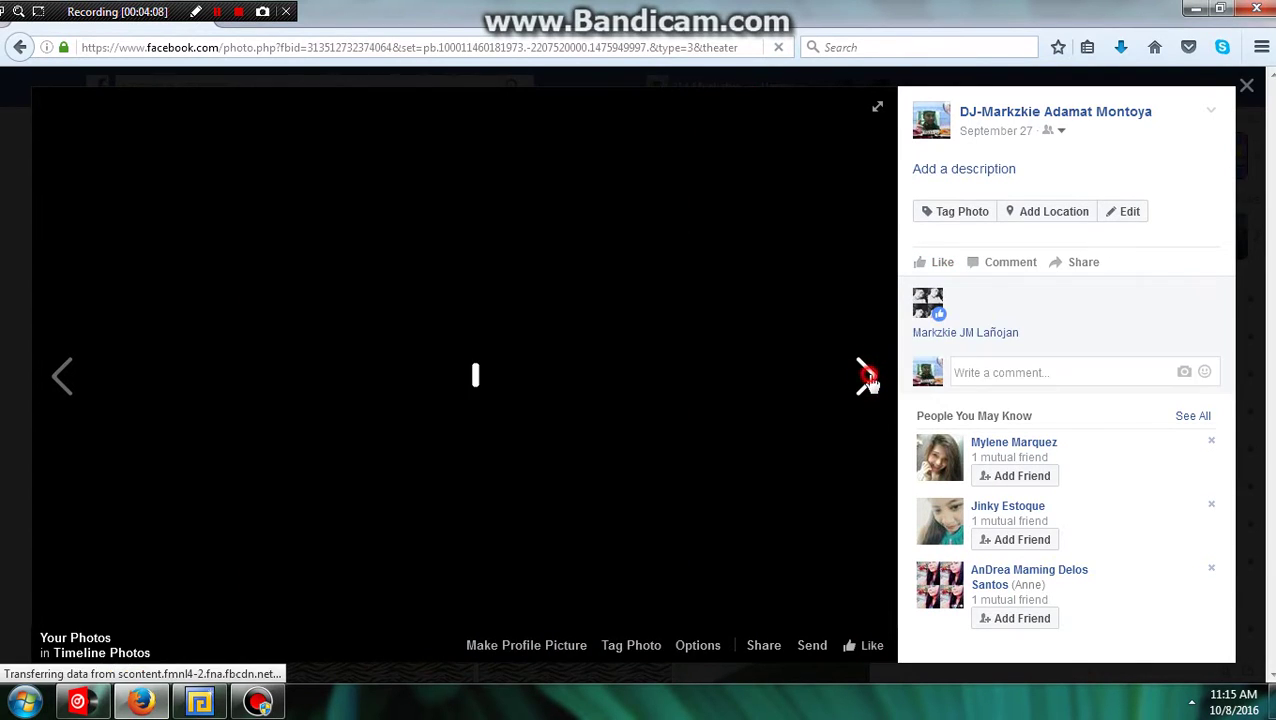
{"action": "left_click", "coordinate": [866, 376]}
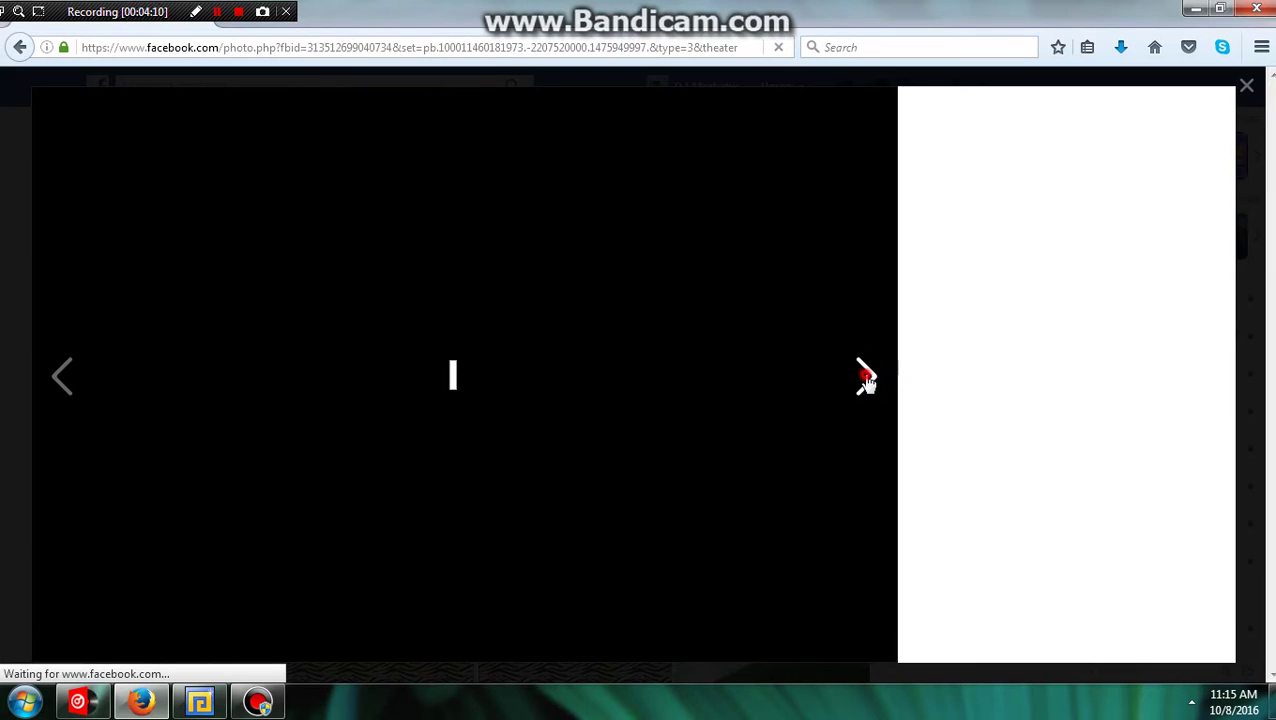
{"action": "left_click", "coordinate": [866, 376]}
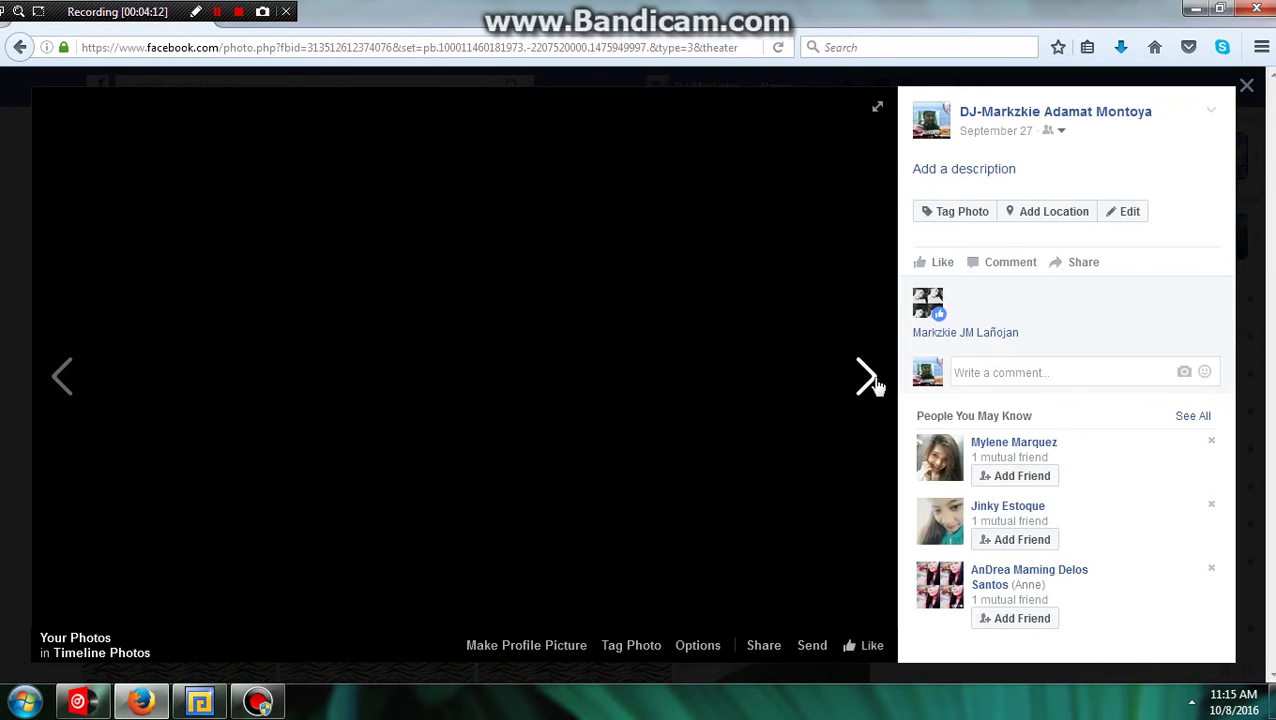
{"action": "left_click", "coordinate": [866, 376]}
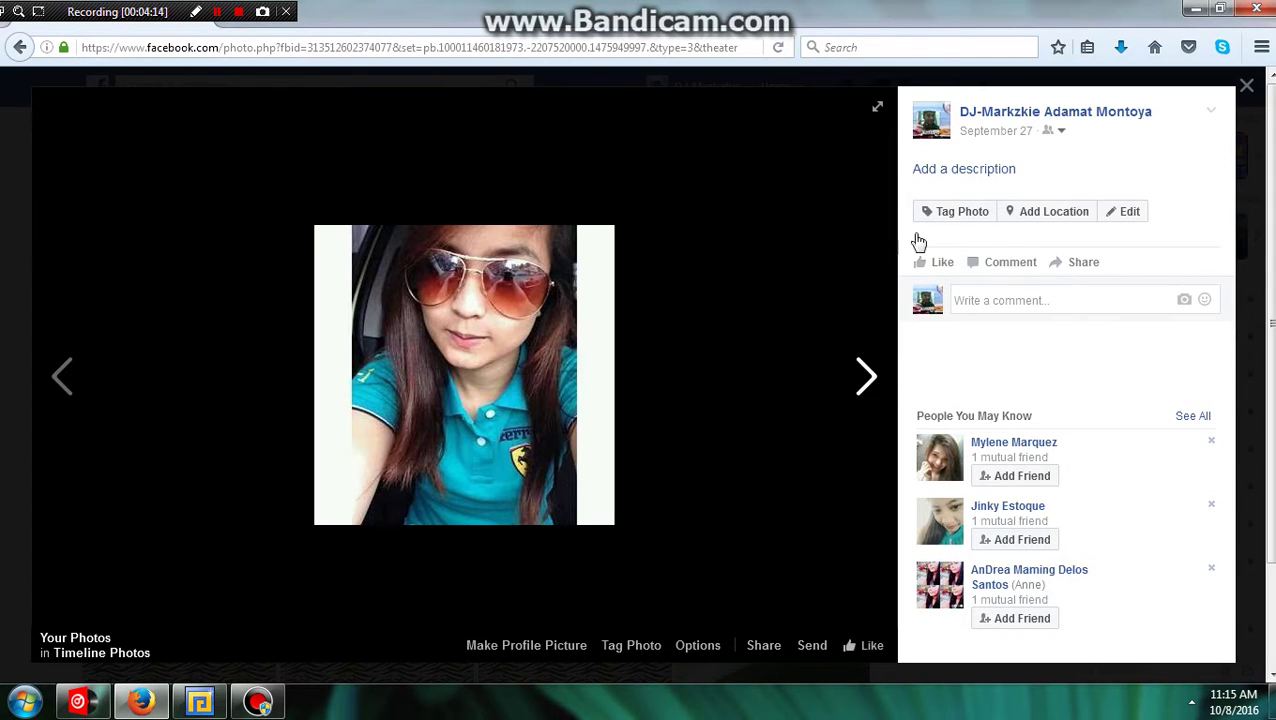
Leave the photo viewer for the profile's photo grid and switch to MixPad to view a wider stretch of the mix
{"action": "left_click", "coordinate": [990, 113]}
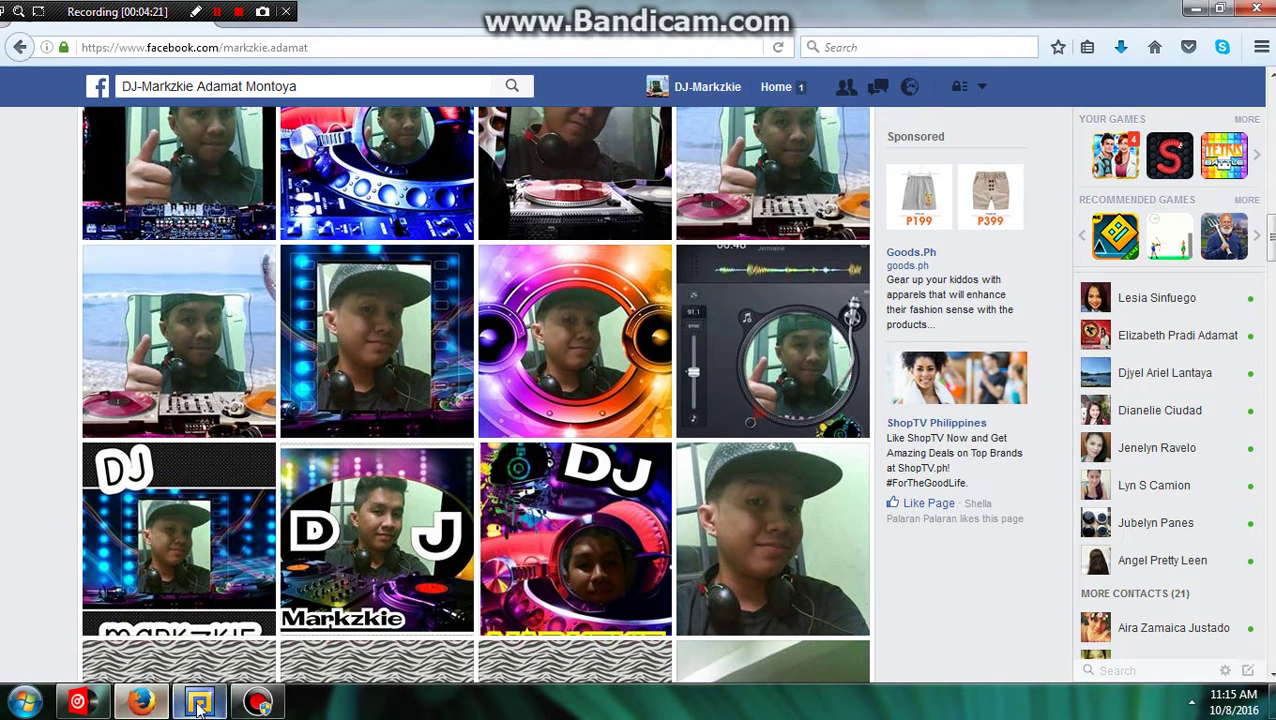
{"action": "left_click", "coordinate": [137, 703]}
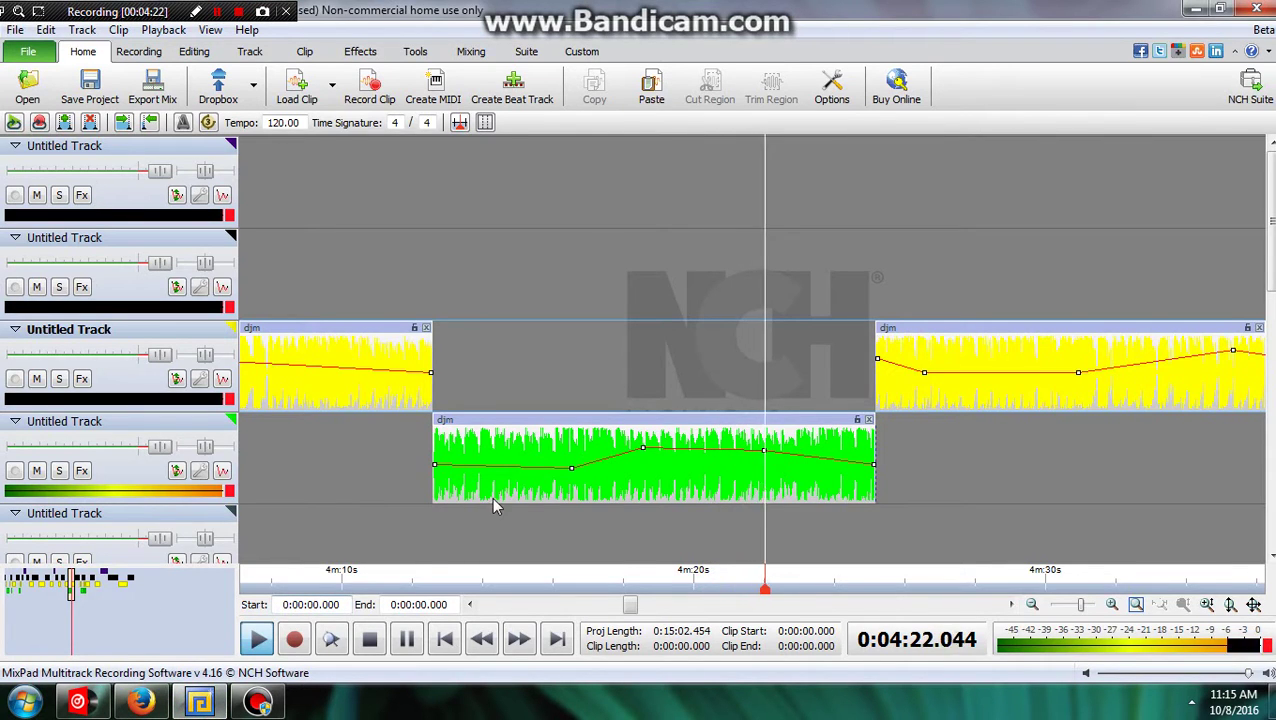
{"action": "scroll", "coordinate": [491, 496], "scroll_direction": "down", "scroll_amount": 1}
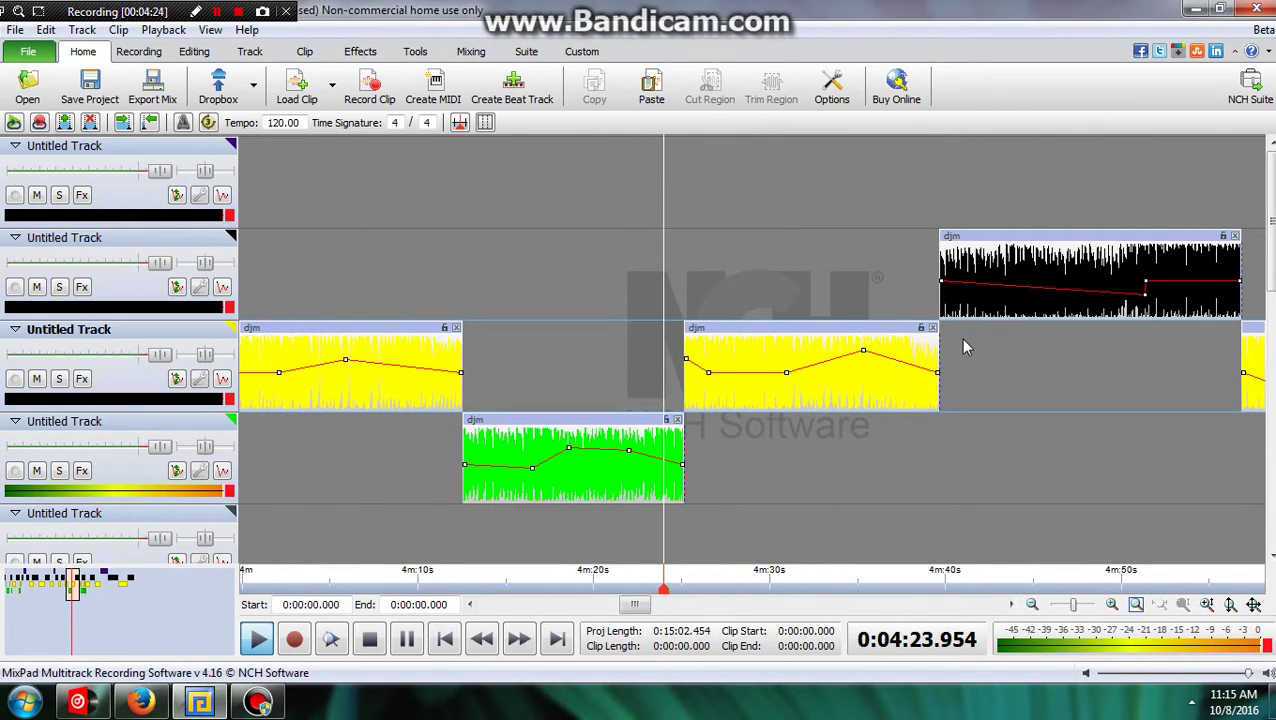
{"action": "scroll", "coordinate": [1268, 215], "scroll_direction": "down", "scroll_amount": 1}
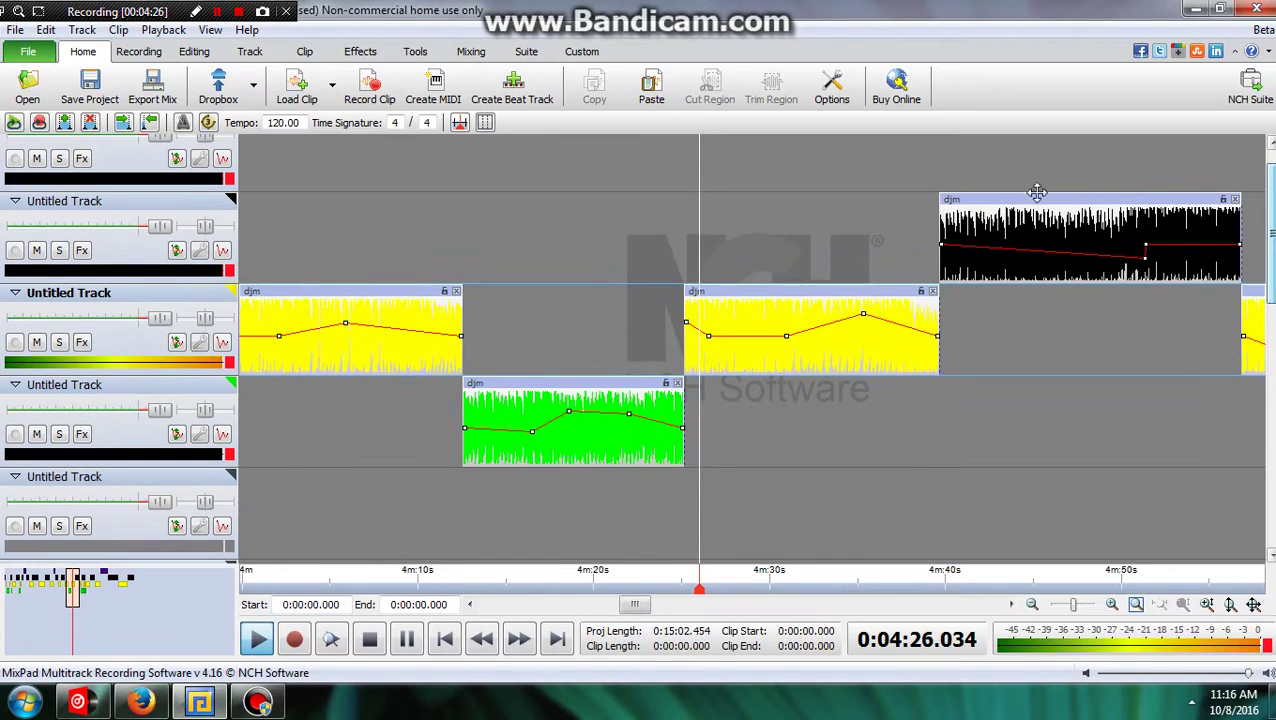
Enlarge the tracks with five vertical zoom-ins and zoom out horizontally to view more clips down to the green track
{"action": "left_click", "coordinate": [210, 30]}
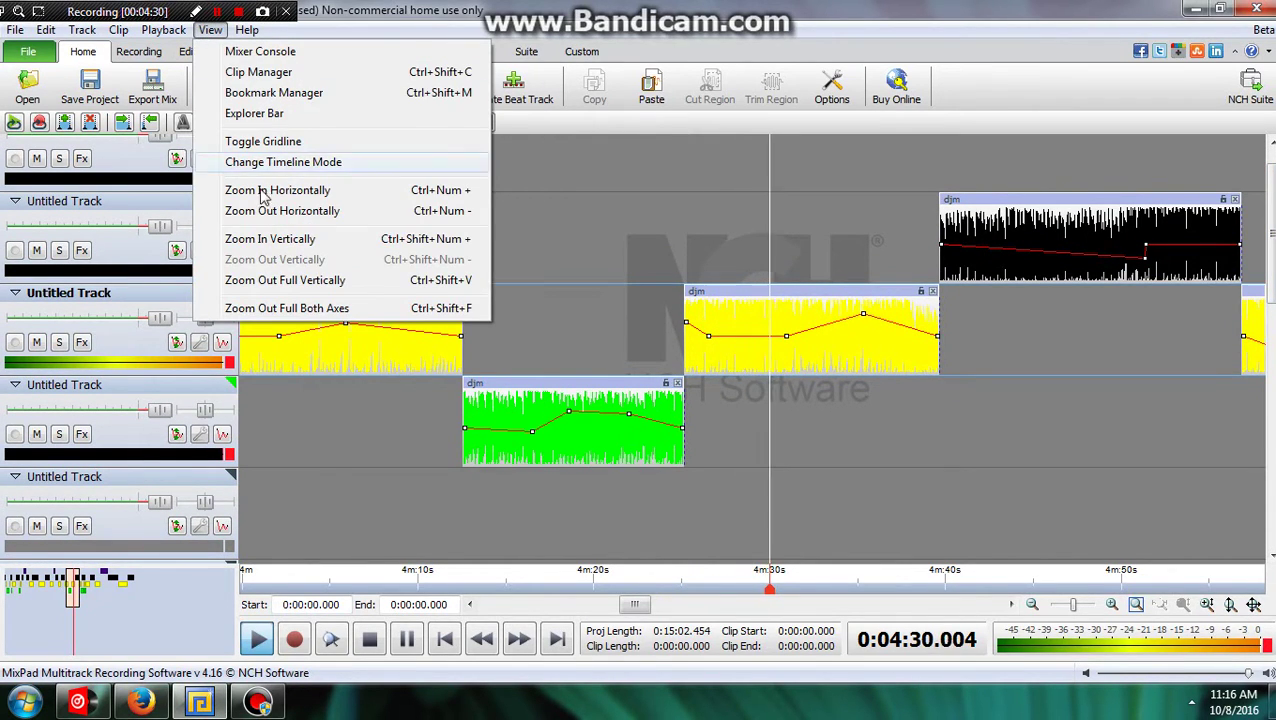
{"action": "left_click", "coordinate": [262, 239]}
{"action": "left_click", "coordinate": [209, 31]}
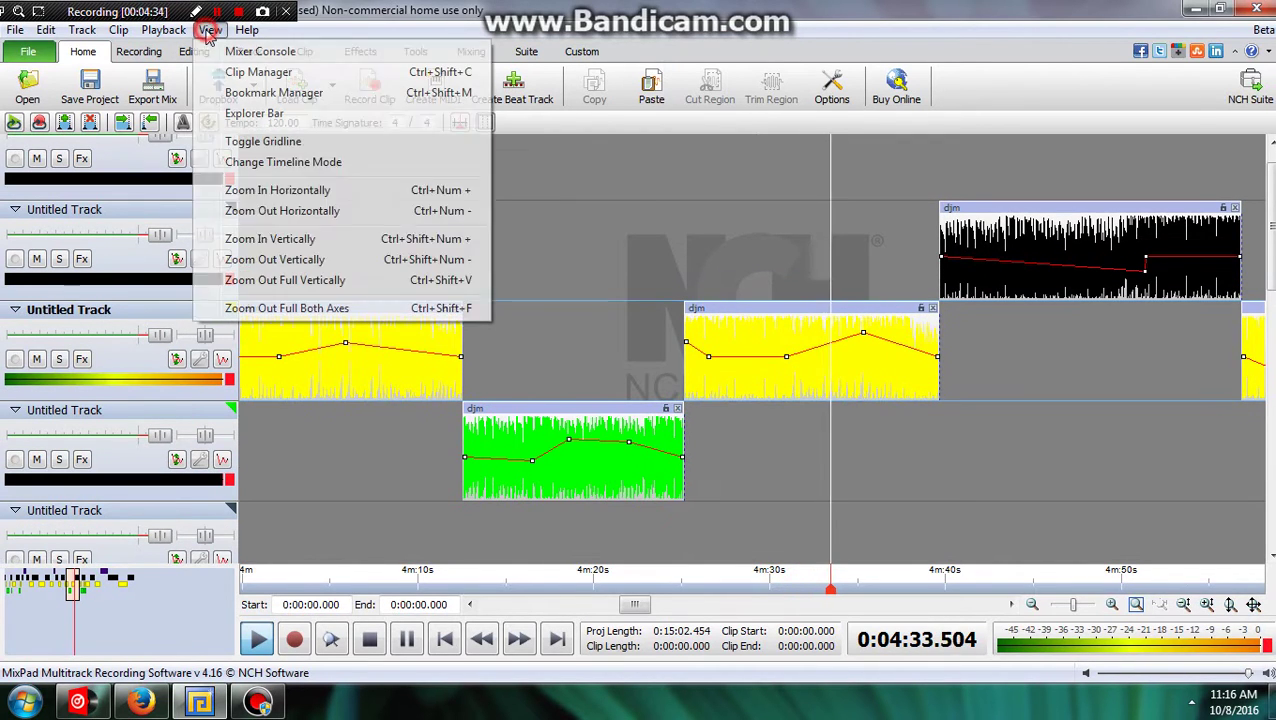
{"action": "left_click", "coordinate": [240, 239]}
{"action": "left_click", "coordinate": [213, 31]}
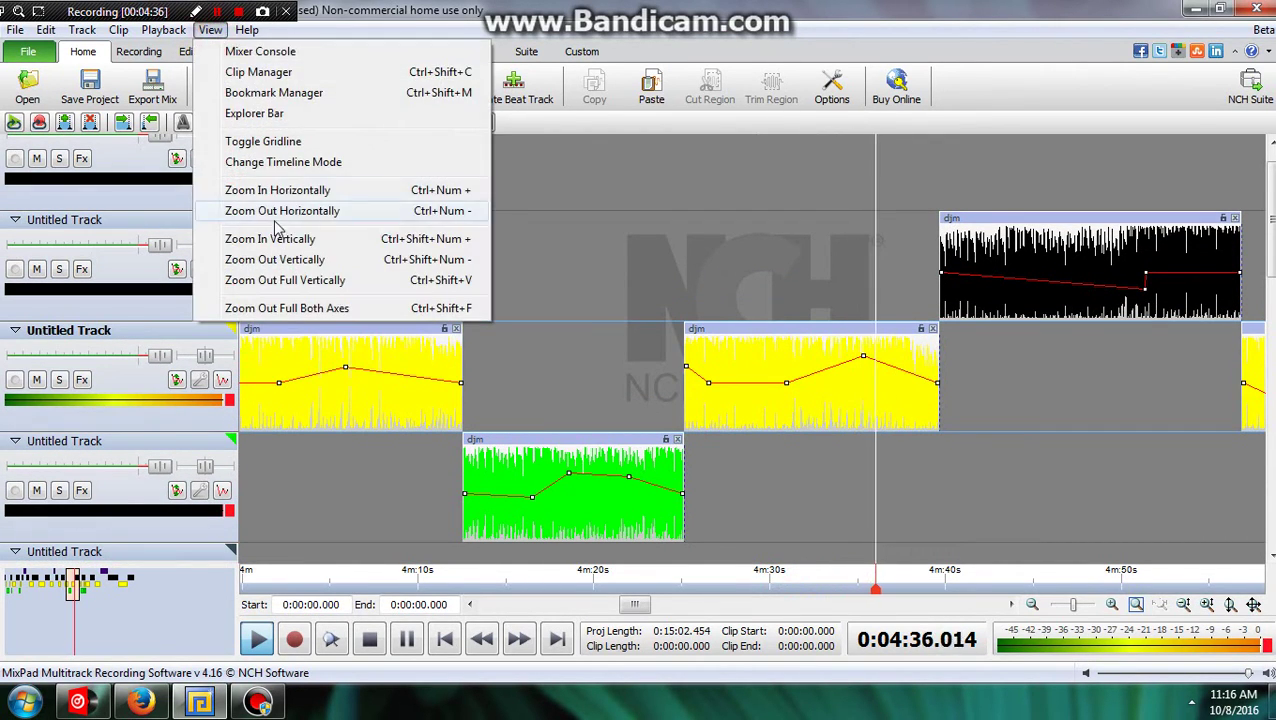
{"action": "left_click", "coordinate": [258, 240]}
{"action": "left_click", "coordinate": [199, 33]}
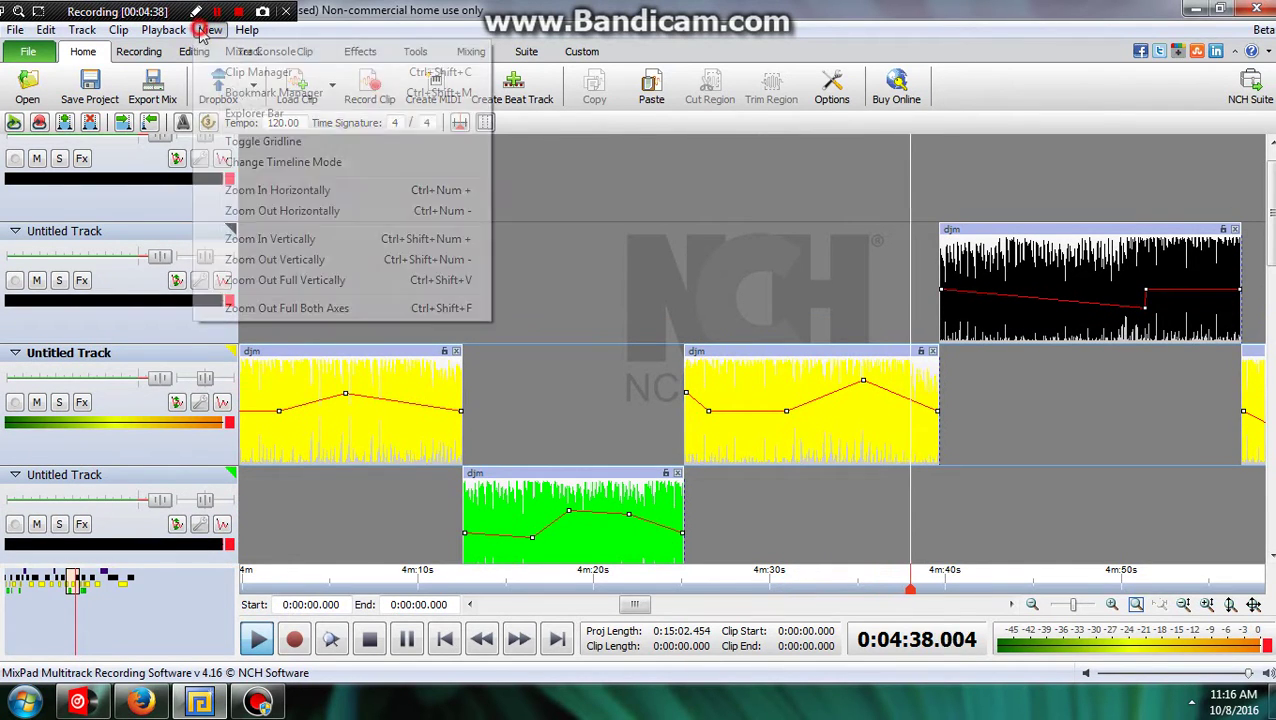
{"action": "left_click", "coordinate": [262, 239]}
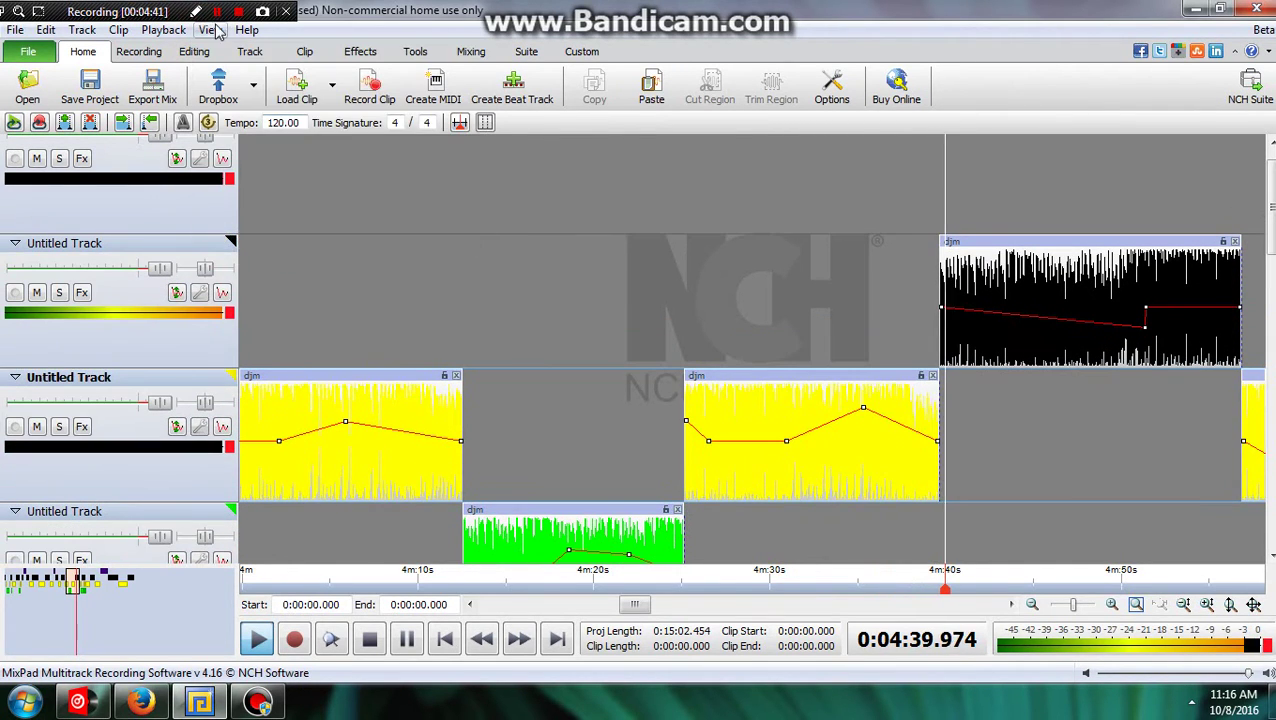
{"action": "left_click", "coordinate": [211, 30]}
{"action": "left_click", "coordinate": [265, 240]}
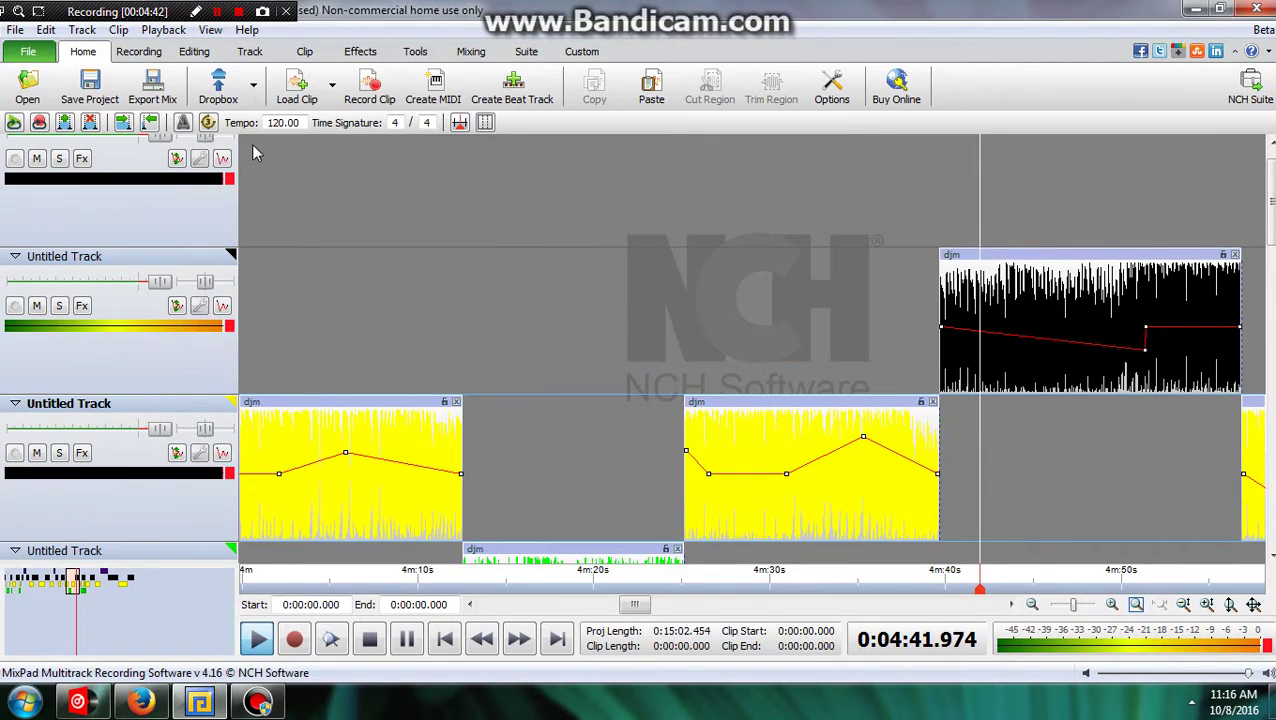
{"action": "scroll", "coordinate": [335, 235], "scroll_direction": "down", "scroll_amount": 1}
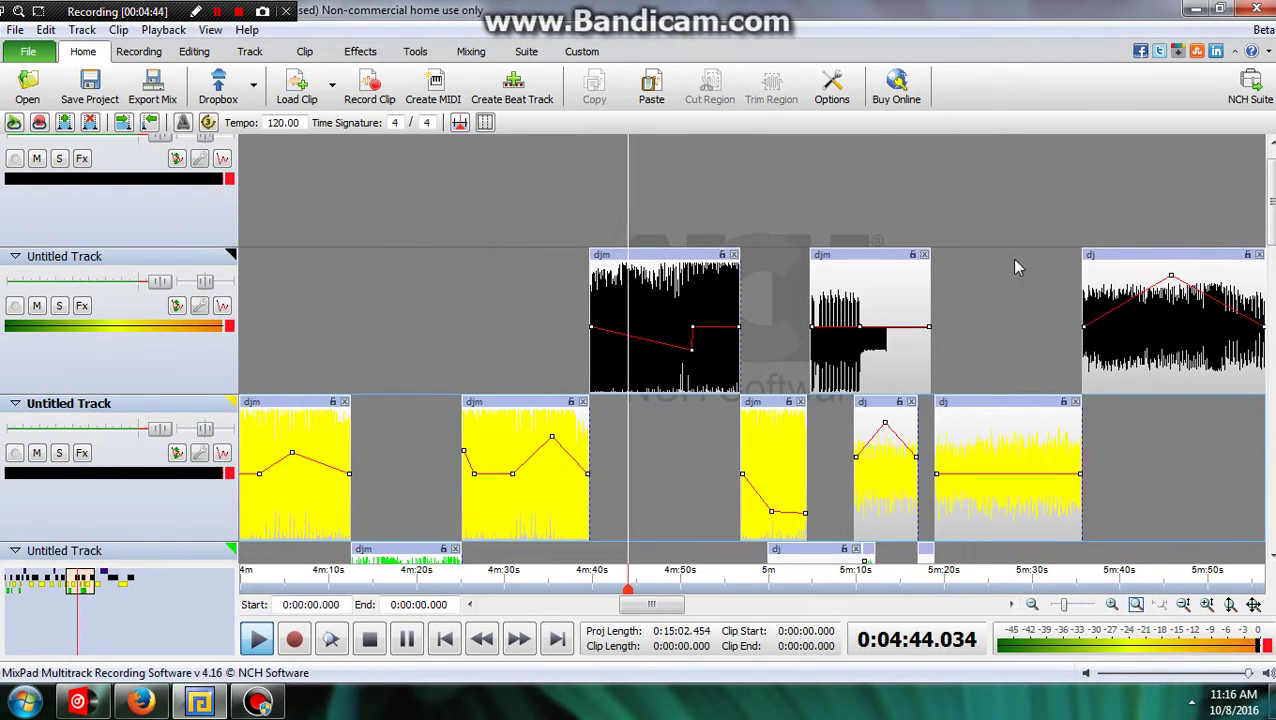
{"action": "scroll", "coordinate": [1271, 230], "scroll_direction": "down", "scroll_amount": 2}
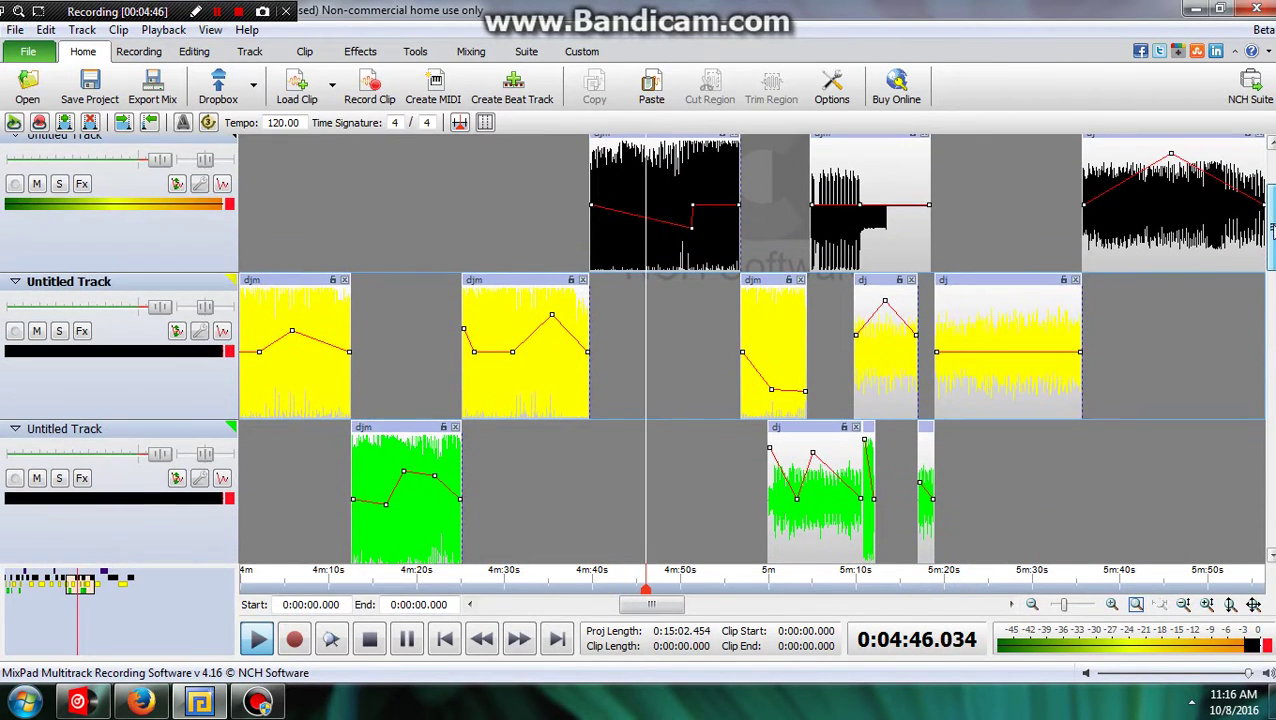
Zoom in horizontally to the waveform detail at the playback position and view the black track
{"action": "scroll", "coordinate": [649, 360], "scroll_direction": "up", "scroll_amount": 8}
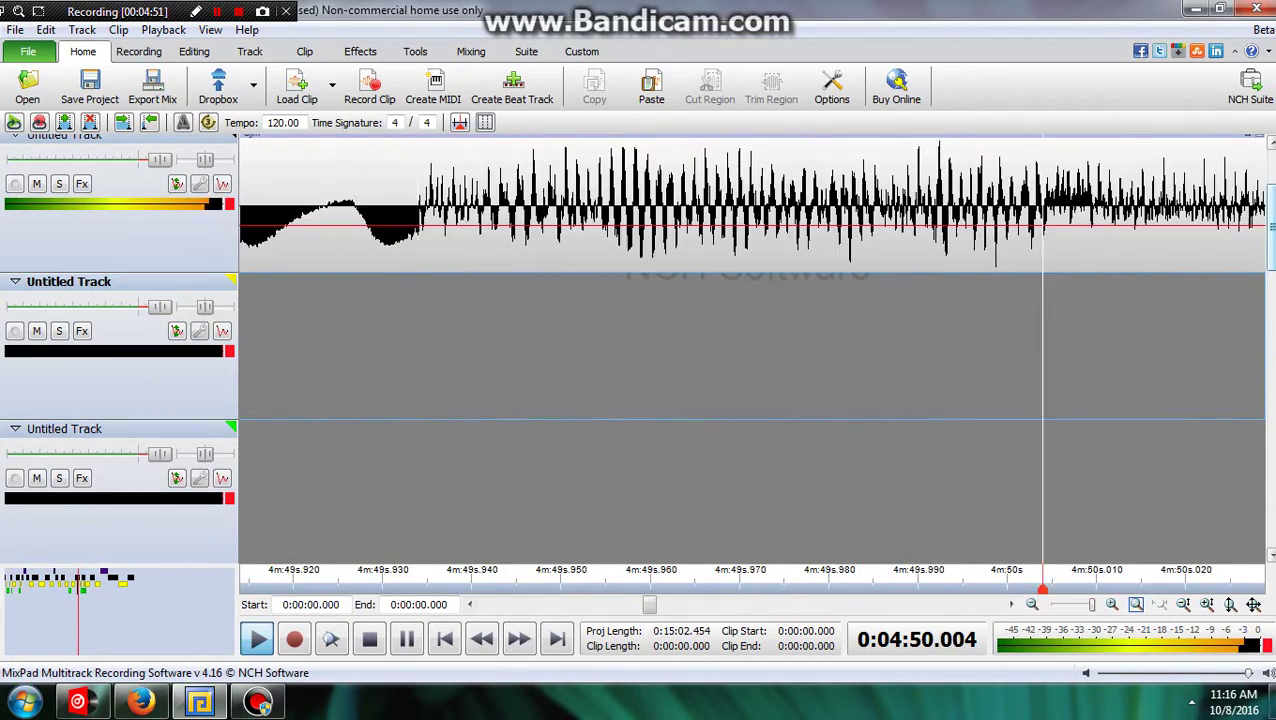
{"action": "scroll", "coordinate": [1057, 288], "scroll_direction": "up", "scroll_amount": 2}
{"action": "scroll", "coordinate": [347, 194], "scroll_direction": "down", "scroll_amount": 2}
{"action": "scroll", "coordinate": [347, 194], "scroll_direction": "up", "scroll_amount": 1}
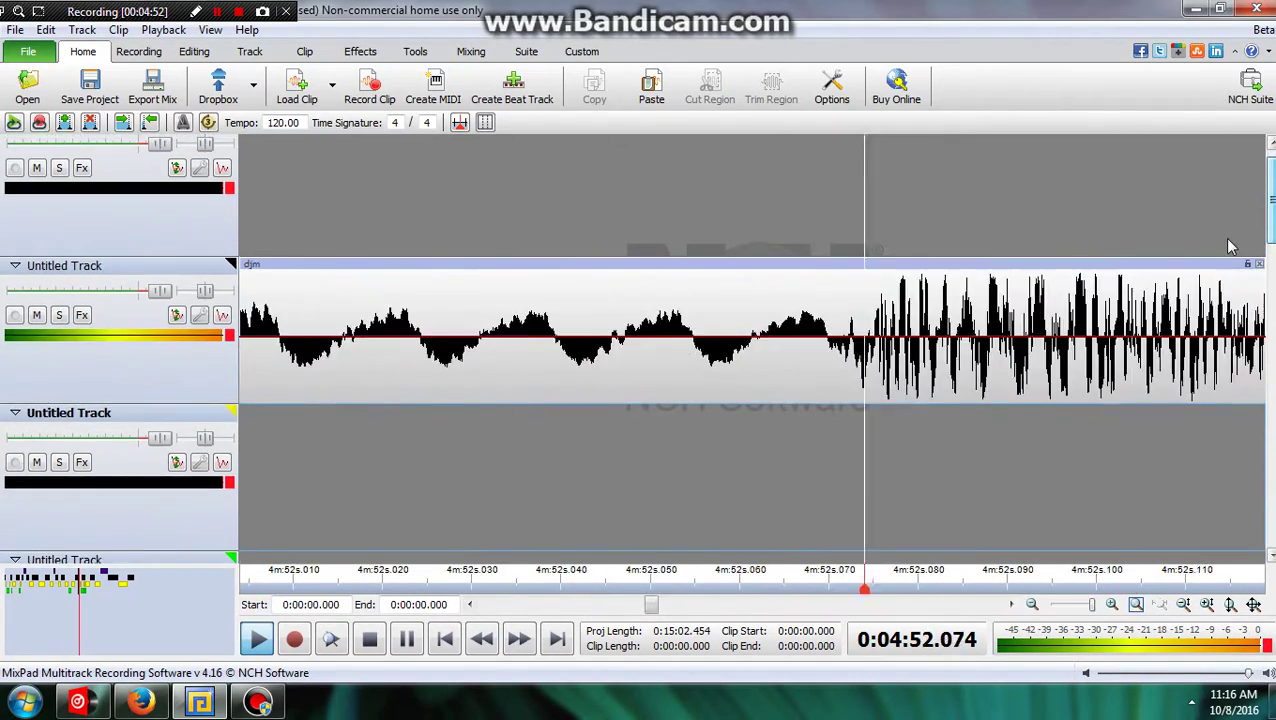
Enlarge the tracks with one vertical zoom-in and magnify the waveform with two further horizontal zoom-ins
{"action": "left_click", "coordinate": [210, 29]}
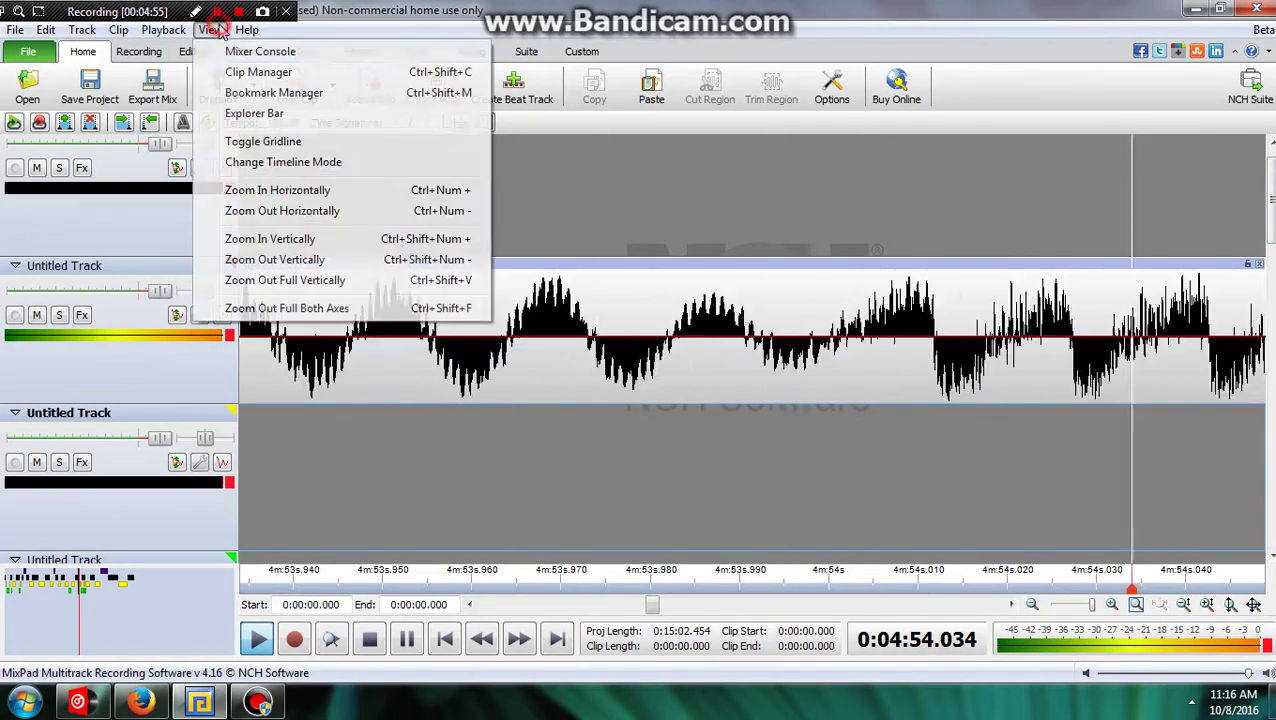
{"action": "left_click", "coordinate": [247, 240]}
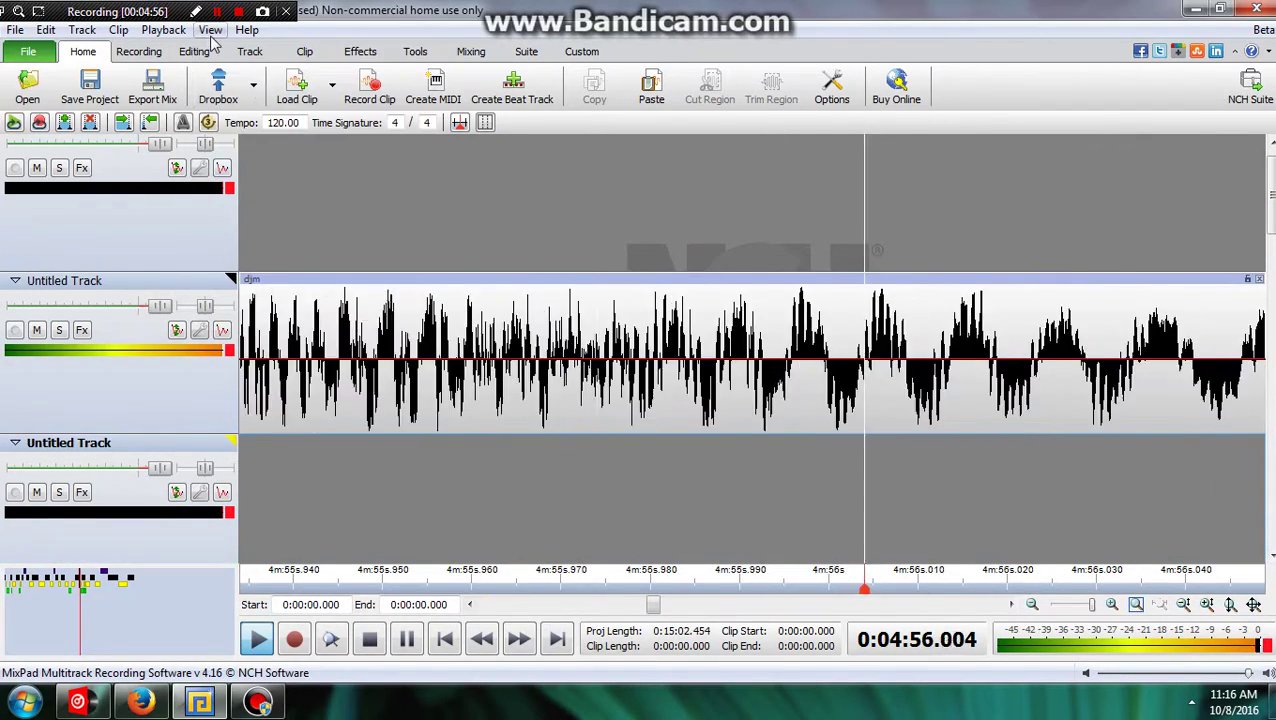
{"action": "left_click", "coordinate": [210, 29]}
{"action": "left_click", "coordinate": [237, 189]}
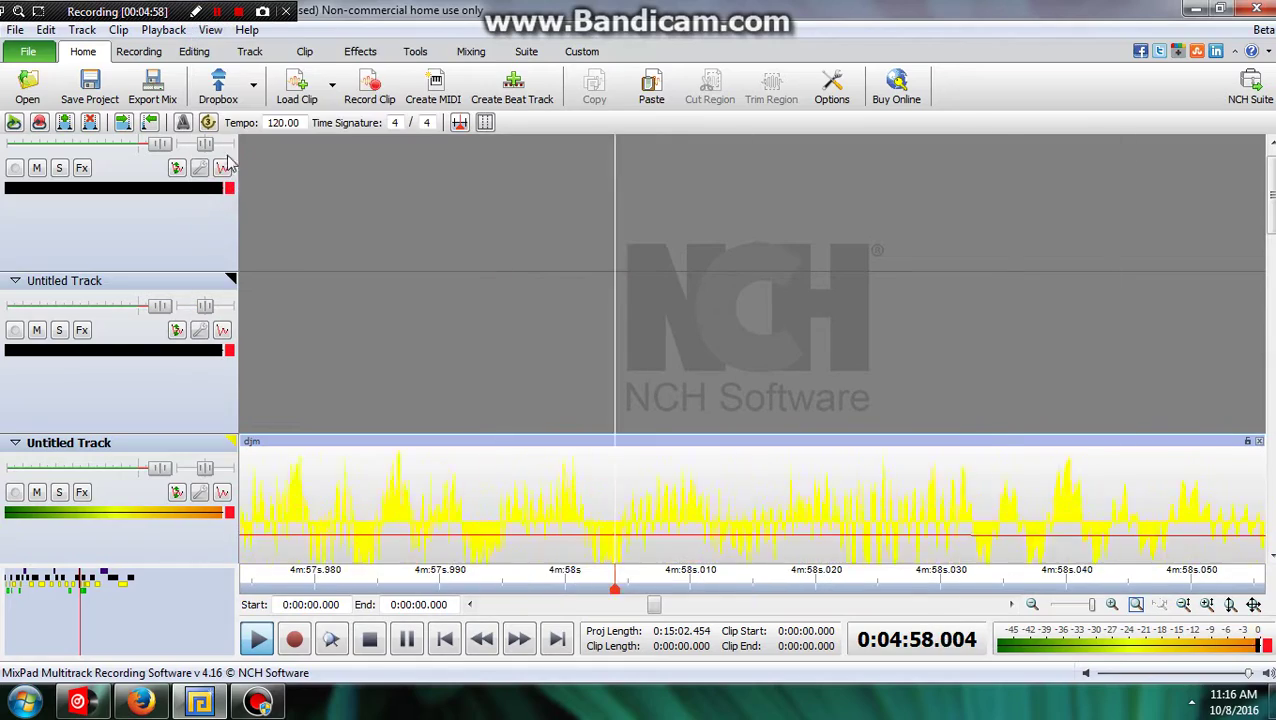
{"action": "left_click", "coordinate": [208, 54]}
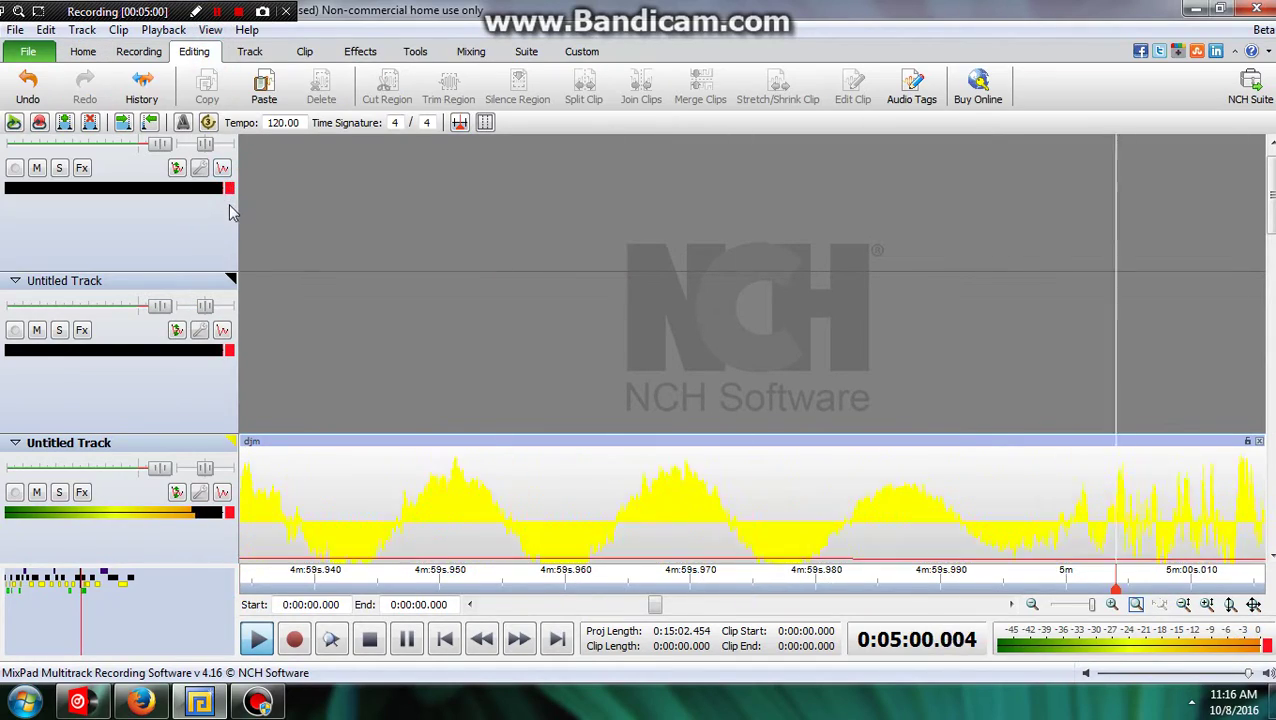
{"action": "left_click", "coordinate": [211, 30]}
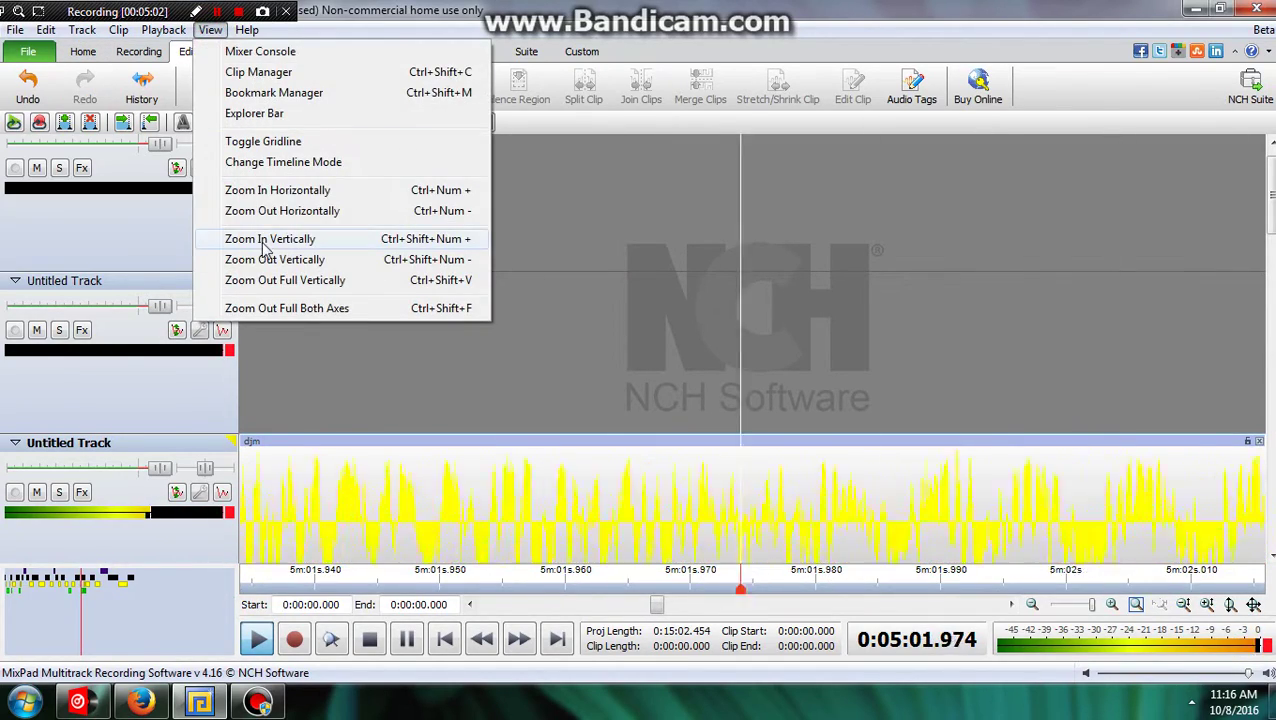
{"action": "left_click", "coordinate": [257, 190]}
Zoom out horizontally to view the black, yellow and green tracks' clips from about 2:50 to 6:40
{"action": "scroll", "coordinate": [285, 185], "scroll_direction": "down", "scroll_amount": 10}
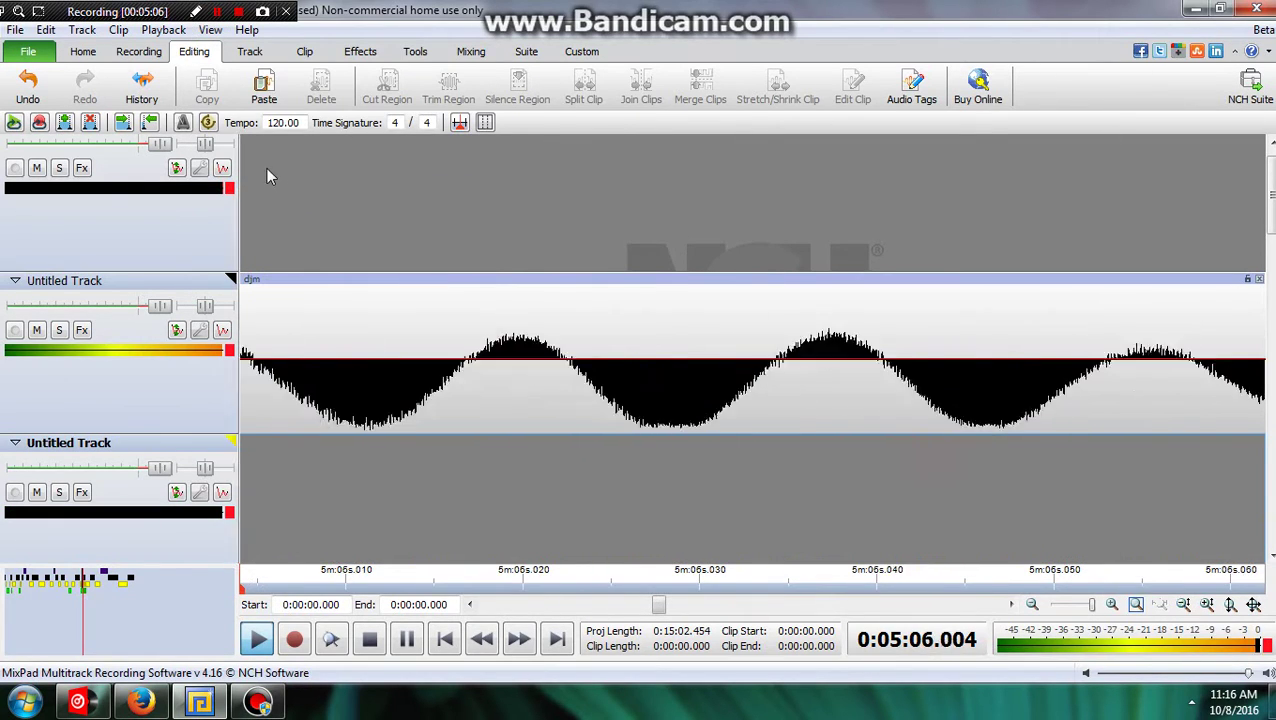
{"action": "scroll", "coordinate": [490, 366], "scroll_direction": "down", "scroll_amount": 3}
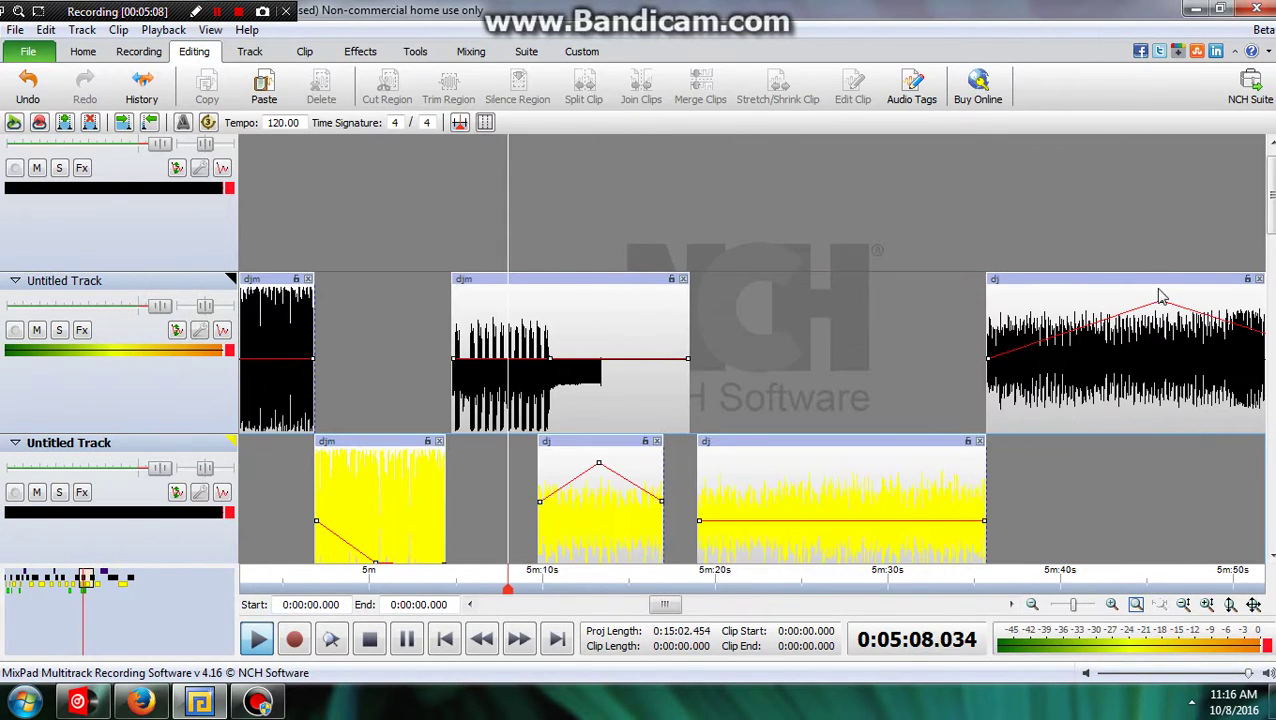
{"action": "scroll", "coordinate": [490, 366], "scroll_direction": "down", "scroll_amount": 1}
{"action": "scroll", "coordinate": [982, 302], "scroll_direction": "down", "scroll_amount": 1}
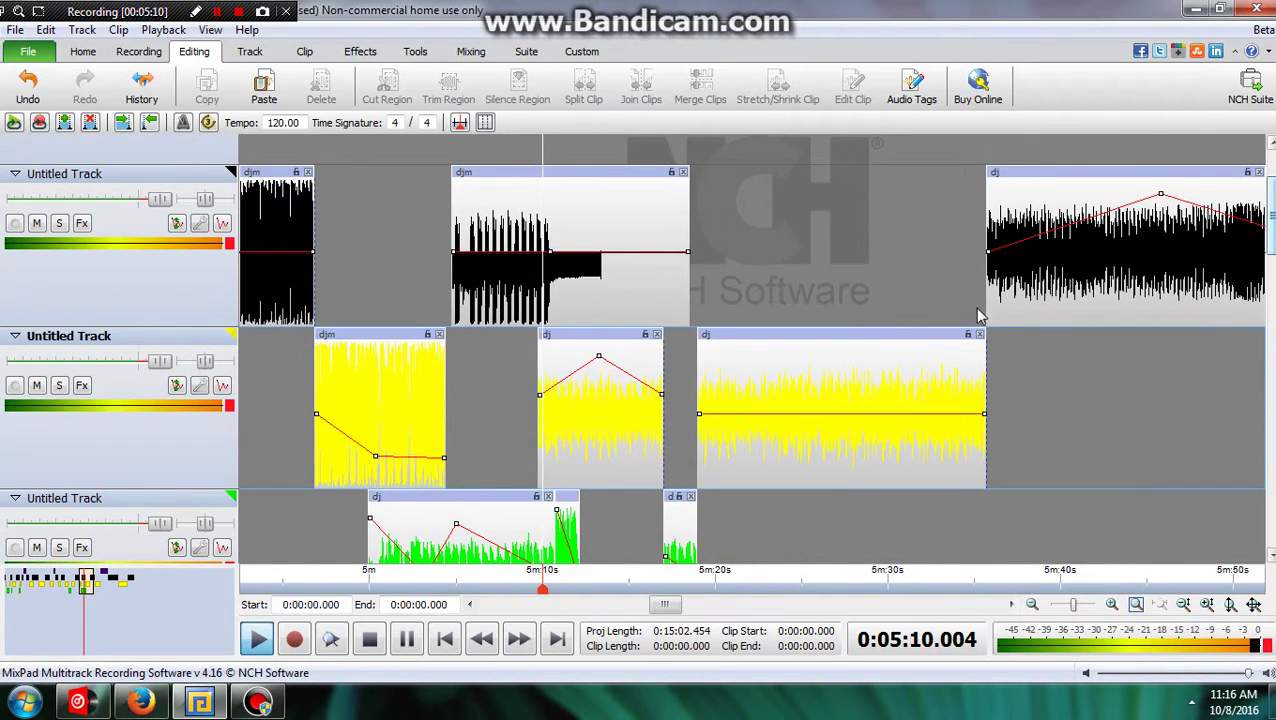
{"action": "scroll", "coordinate": [982, 302], "scroll_direction": "down", "scroll_amount": 3}
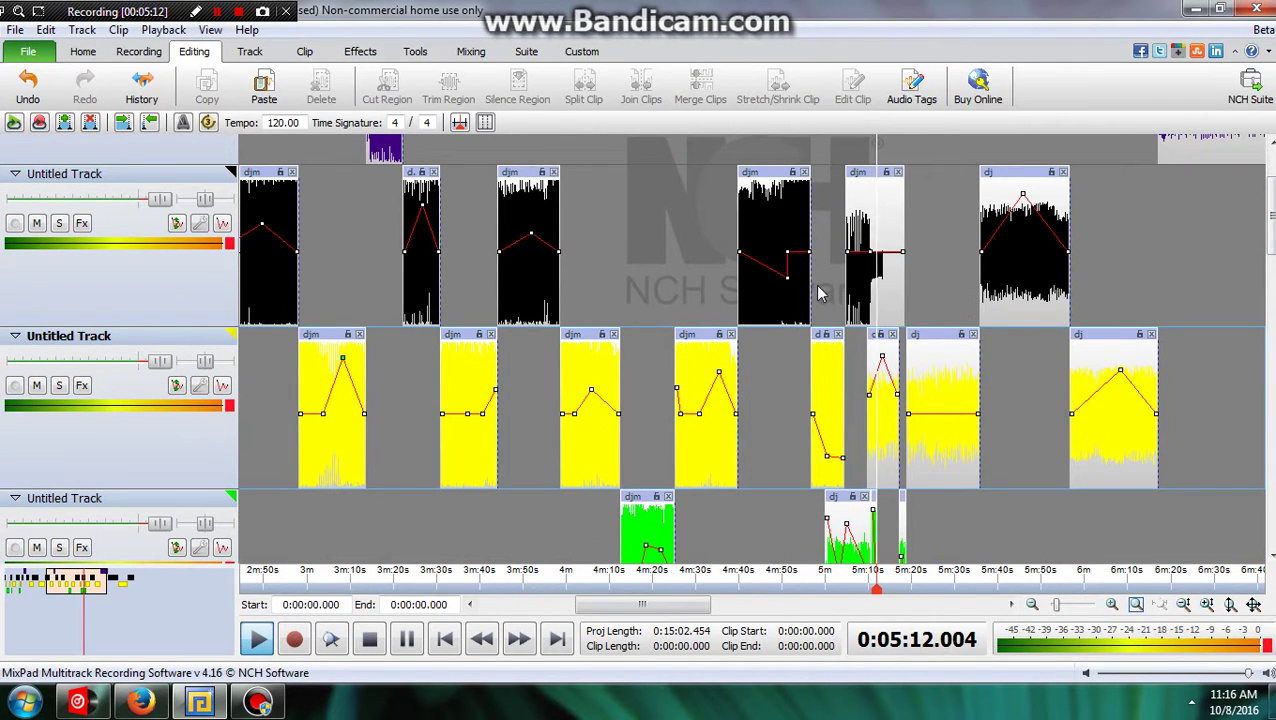
Zoom back in to the waveform detail during playback, enlarge the tracks vertically once more and view the black track
{"action": "scroll", "coordinate": [817, 292], "scroll_direction": "up", "scroll_amount": 10}
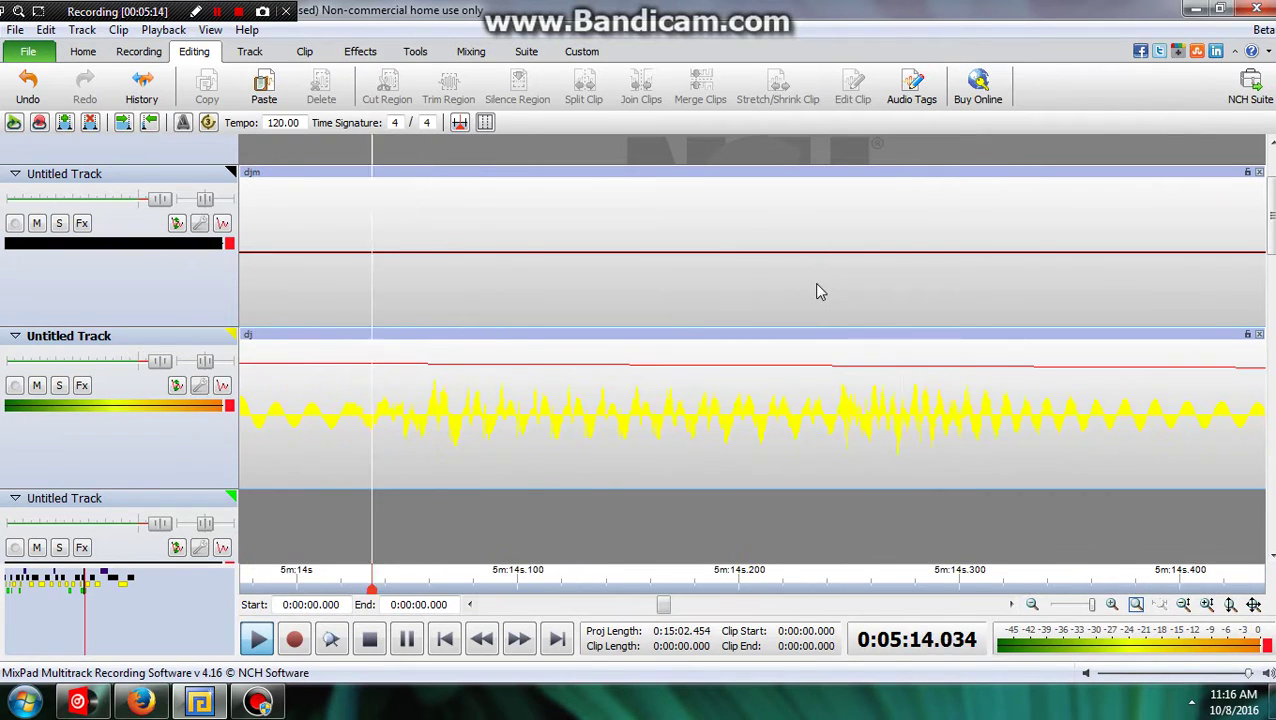
{"action": "scroll", "coordinate": [652, 319], "scroll_direction": "up", "scroll_amount": 5}
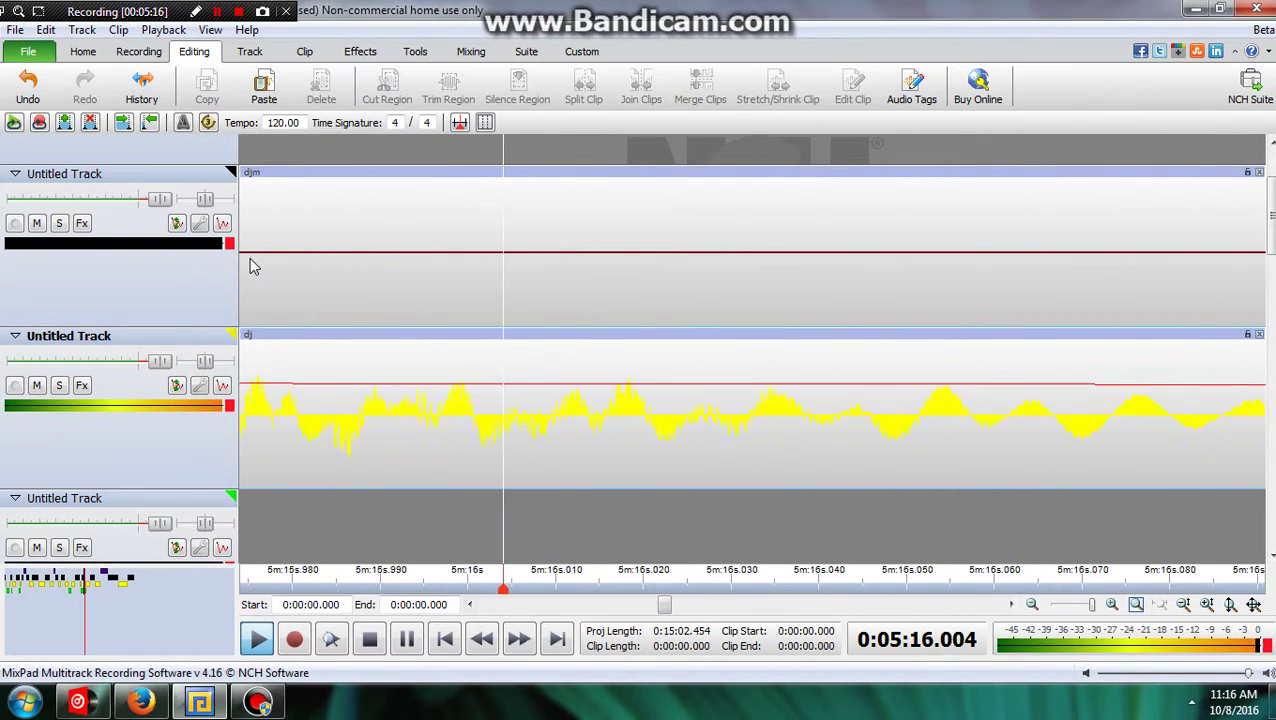
{"action": "left_click", "coordinate": [161, 199]}
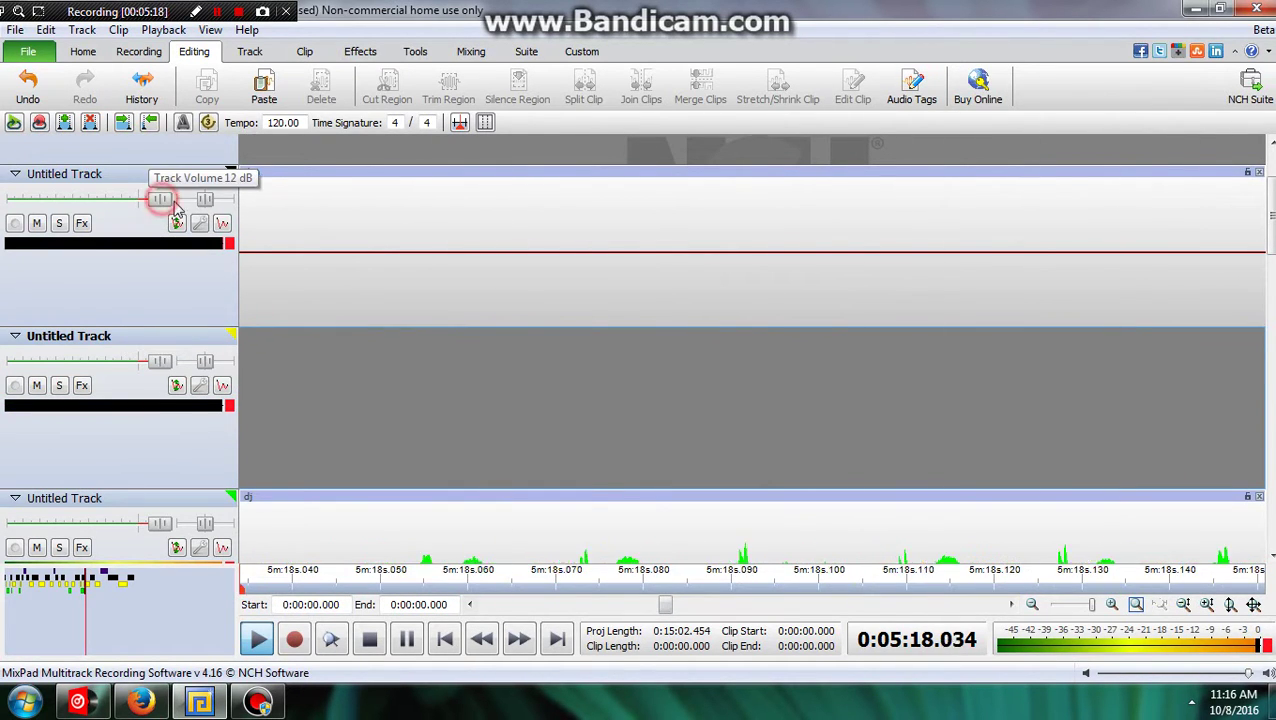
{"action": "left_click", "coordinate": [210, 29]}
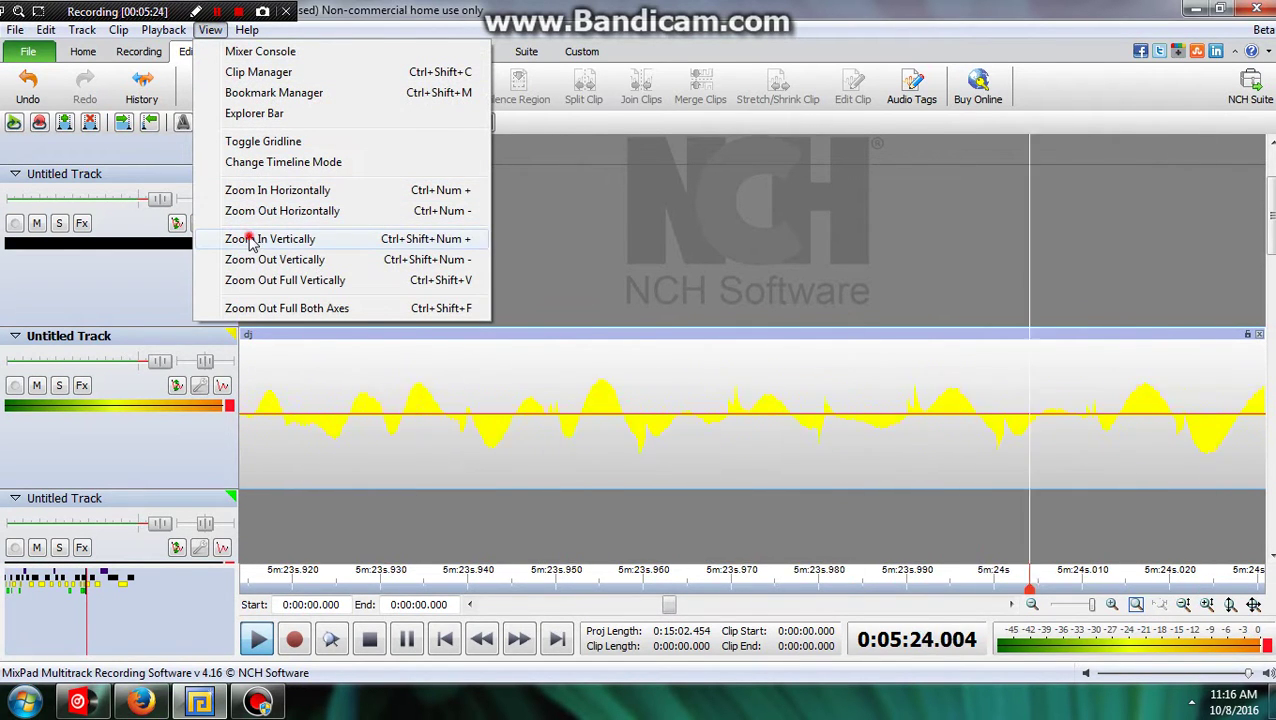
{"action": "left_click", "coordinate": [252, 240]}
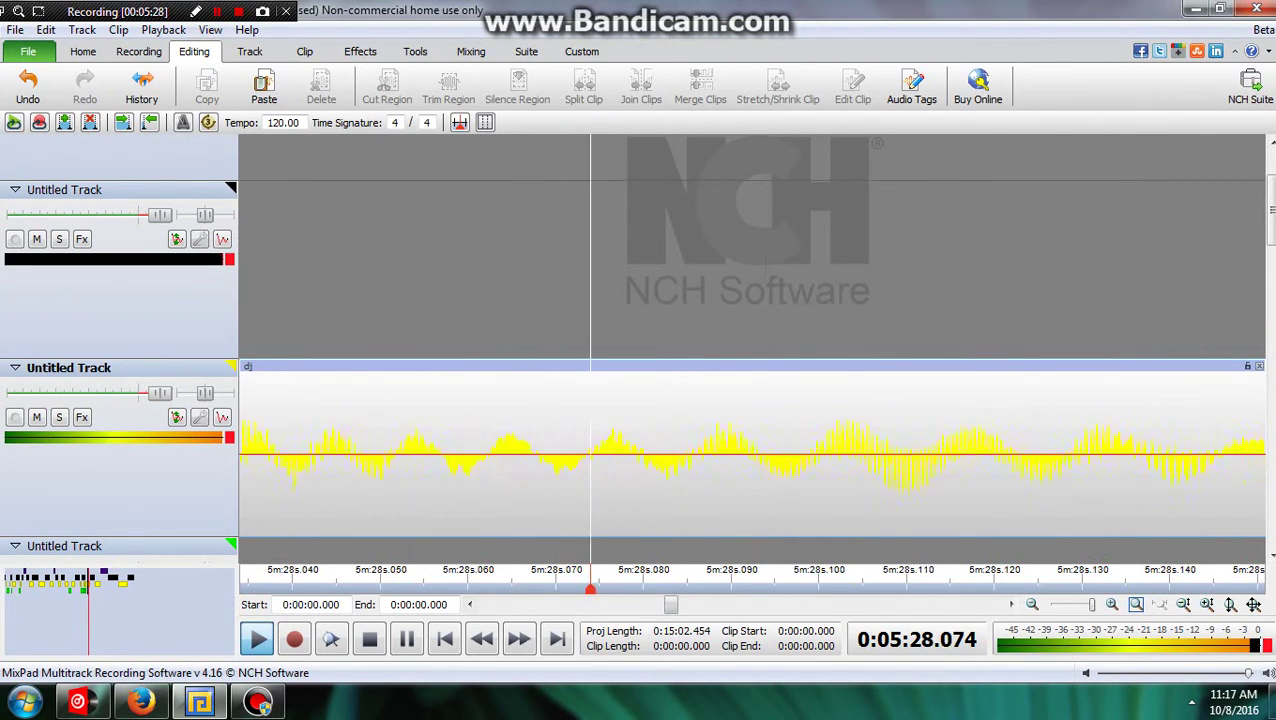
{"action": "scroll", "coordinate": [704, 212], "scroll_direction": "down", "scroll_amount": 1}
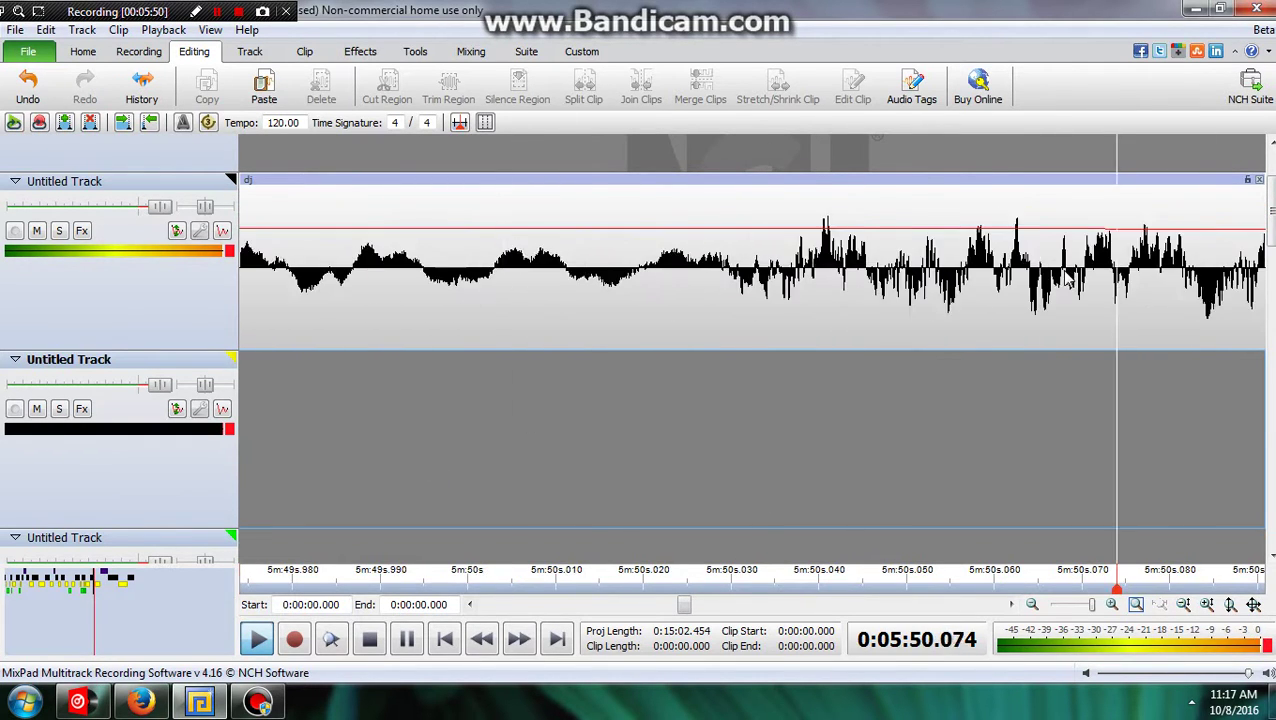
{"action": "scroll", "coordinate": [1238, 206], "scroll_direction": "up", "scroll_amount": 2}
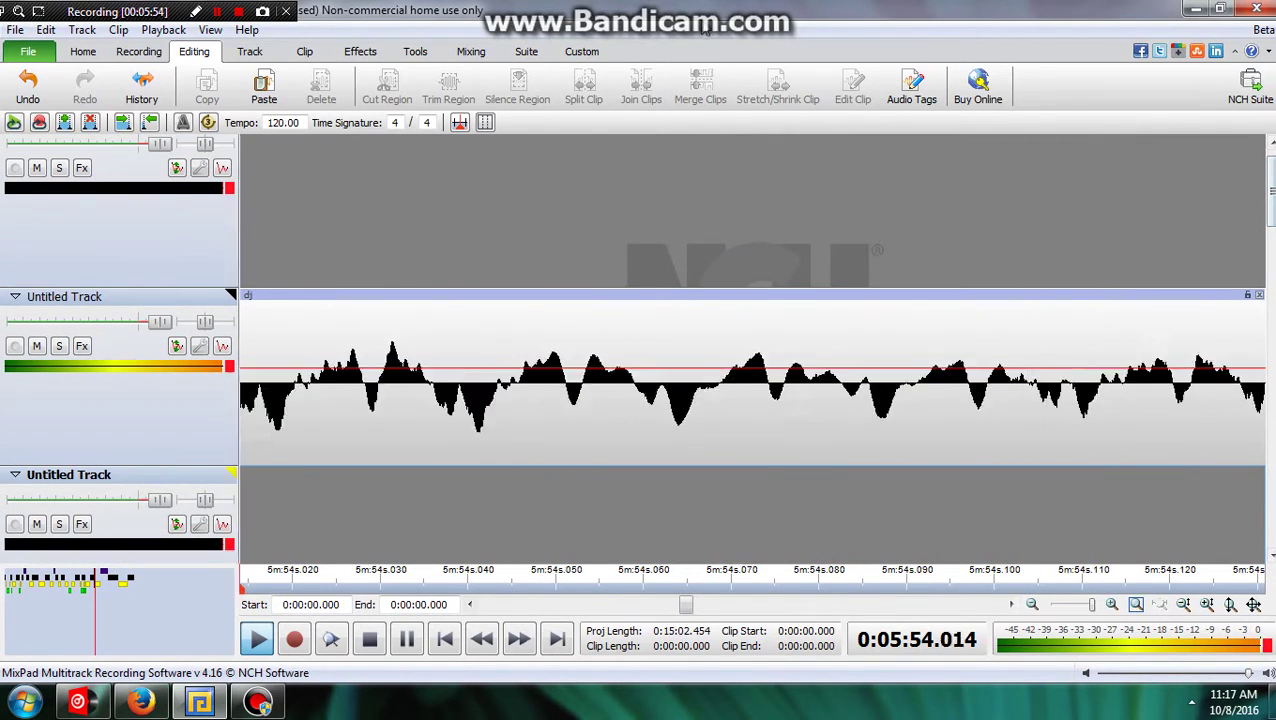
Zoom out fully on both axes to view the whole mix from the purple track down
{"action": "left_click", "coordinate": [222, 33]}
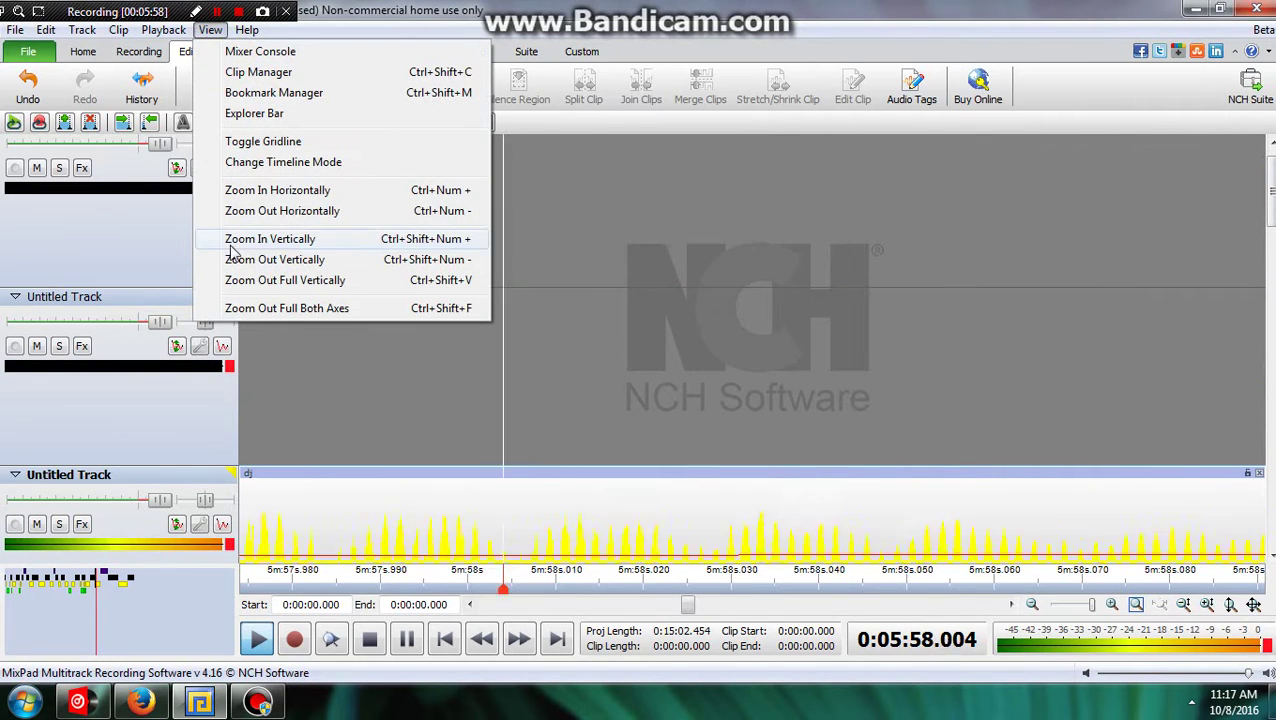
{"action": "left_click", "coordinate": [250, 308]}
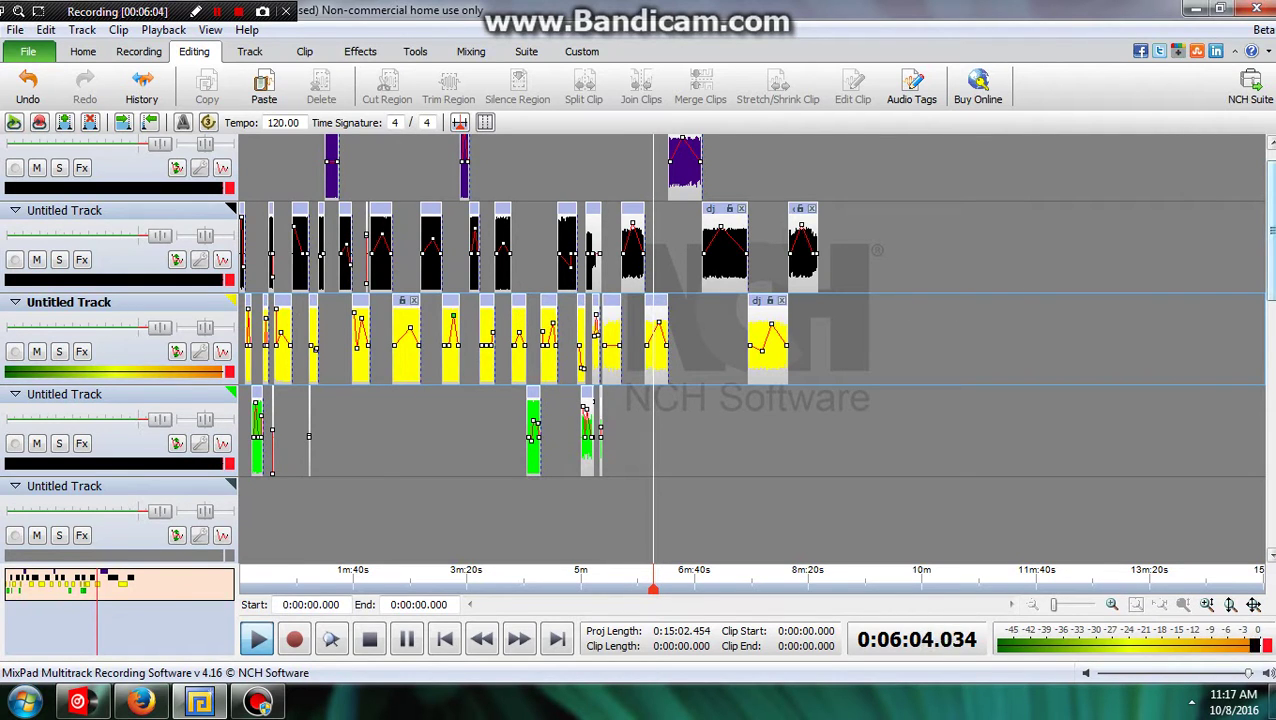
{"action": "scroll", "coordinate": [456, 459], "scroll_direction": "up", "scroll_amount": 2}
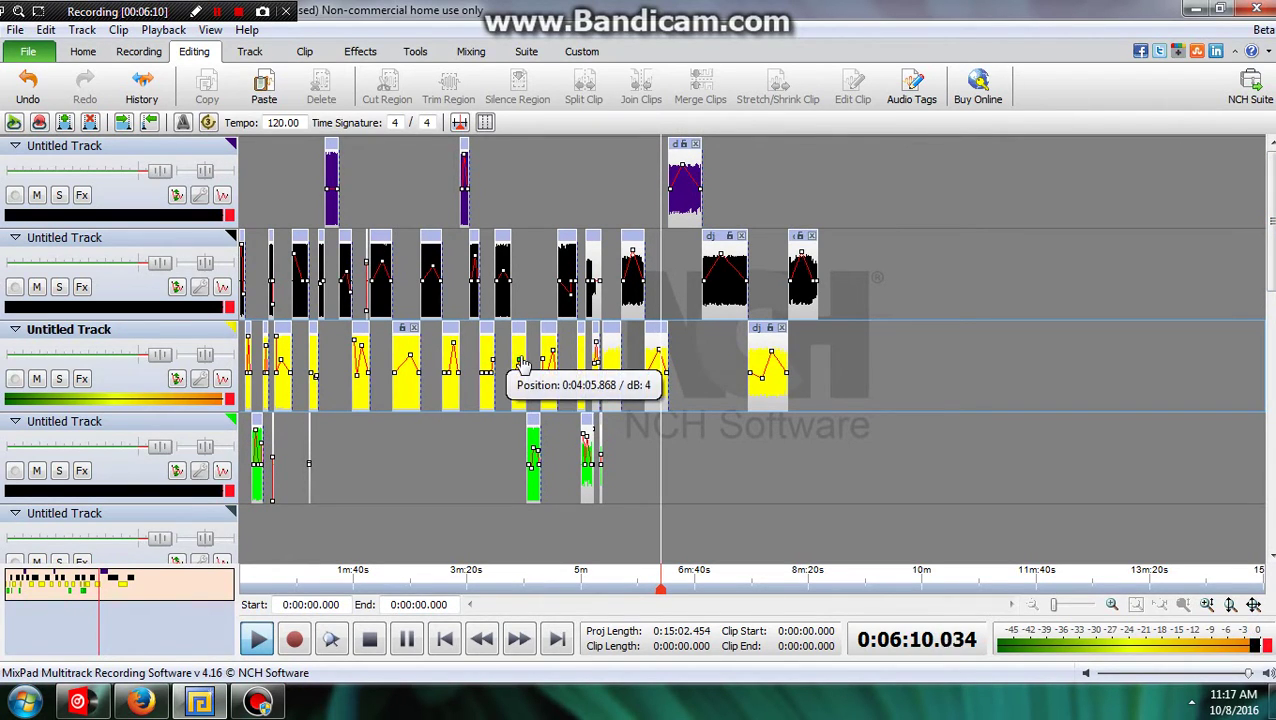
Change the purple track's color to dark green
{"action": "right_click", "coordinate": [892, 265]}
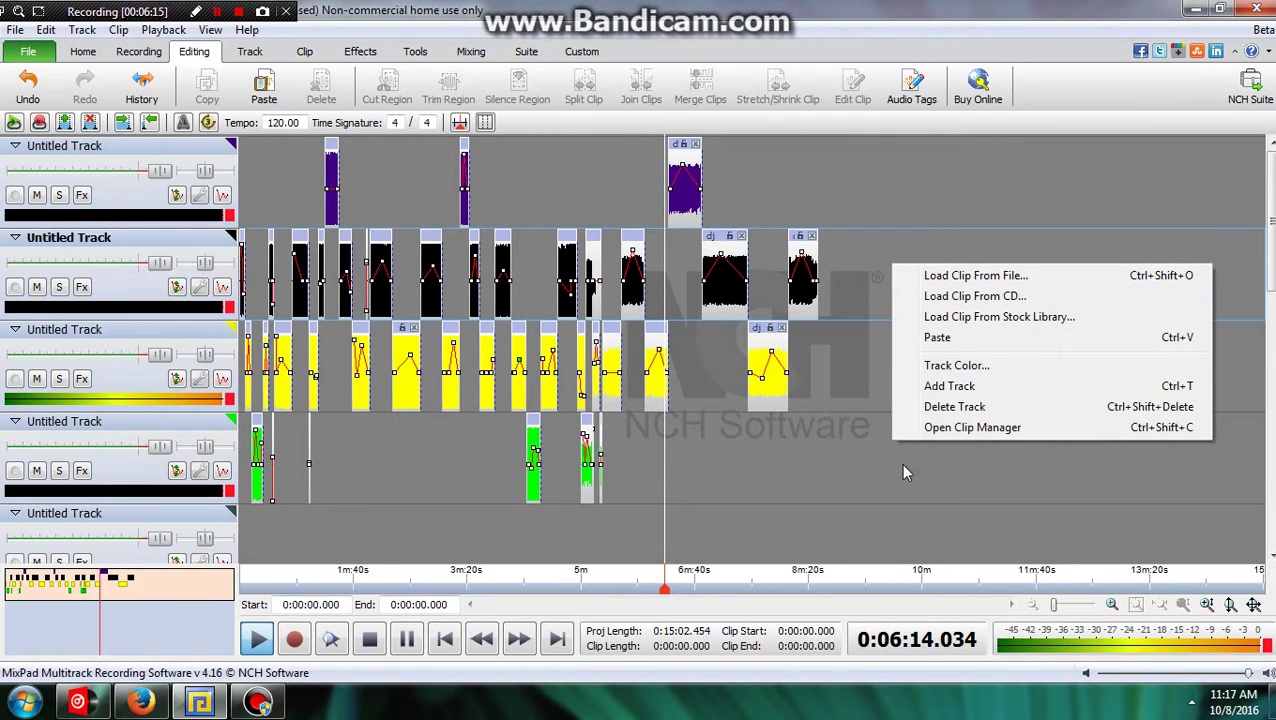
{"action": "right_click", "coordinate": [388, 457]}
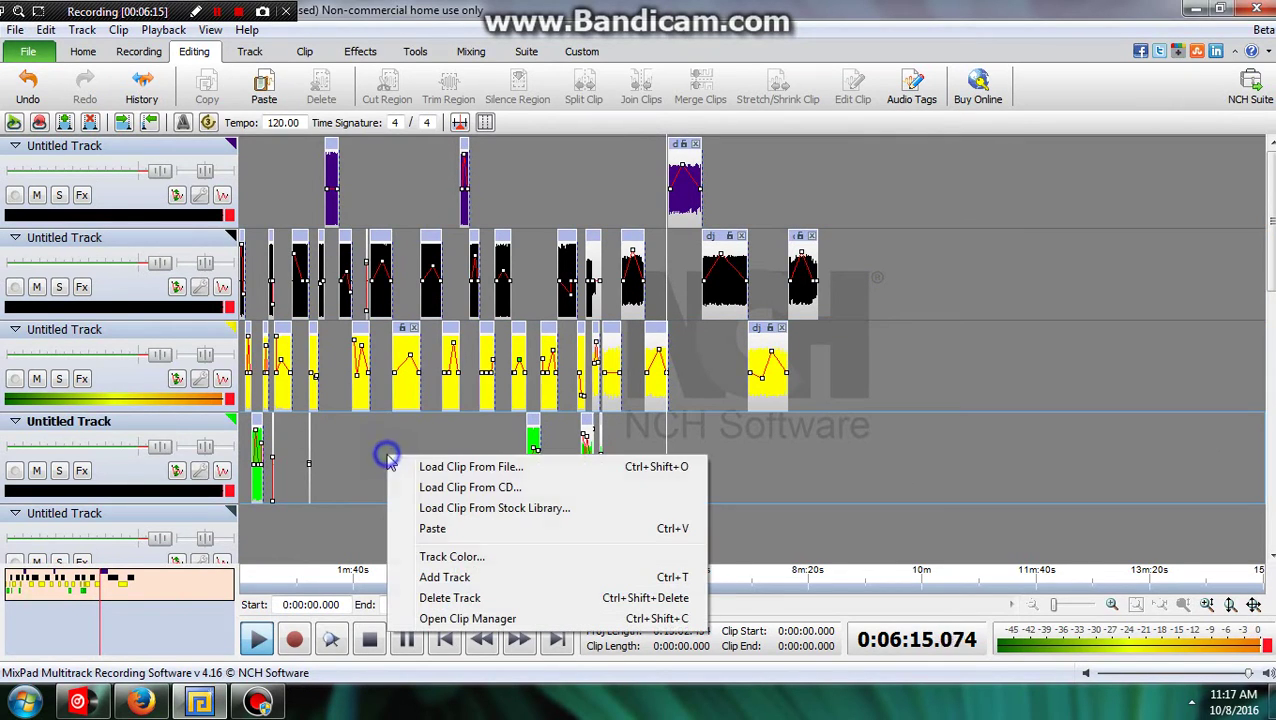
{"action": "right_click", "coordinate": [529, 166]}
{"action": "left_click", "coordinate": [565, 266]}
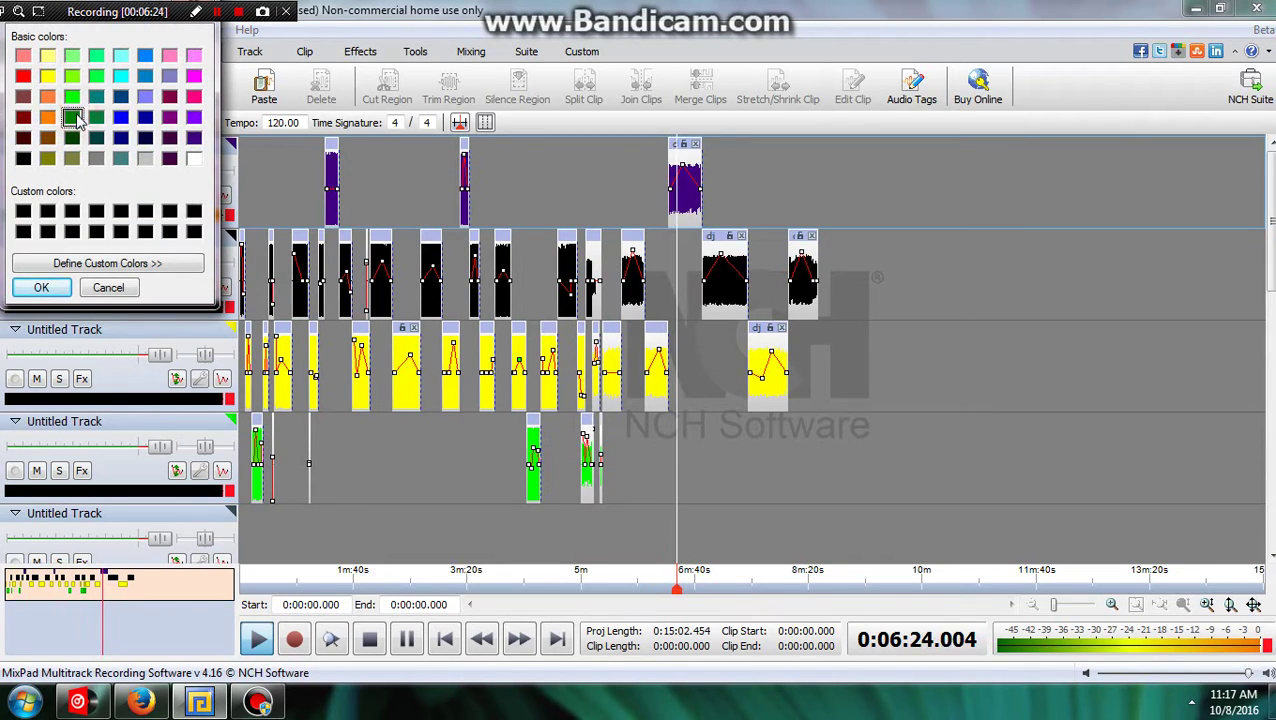
{"action": "left_click", "coordinate": [41, 288]}
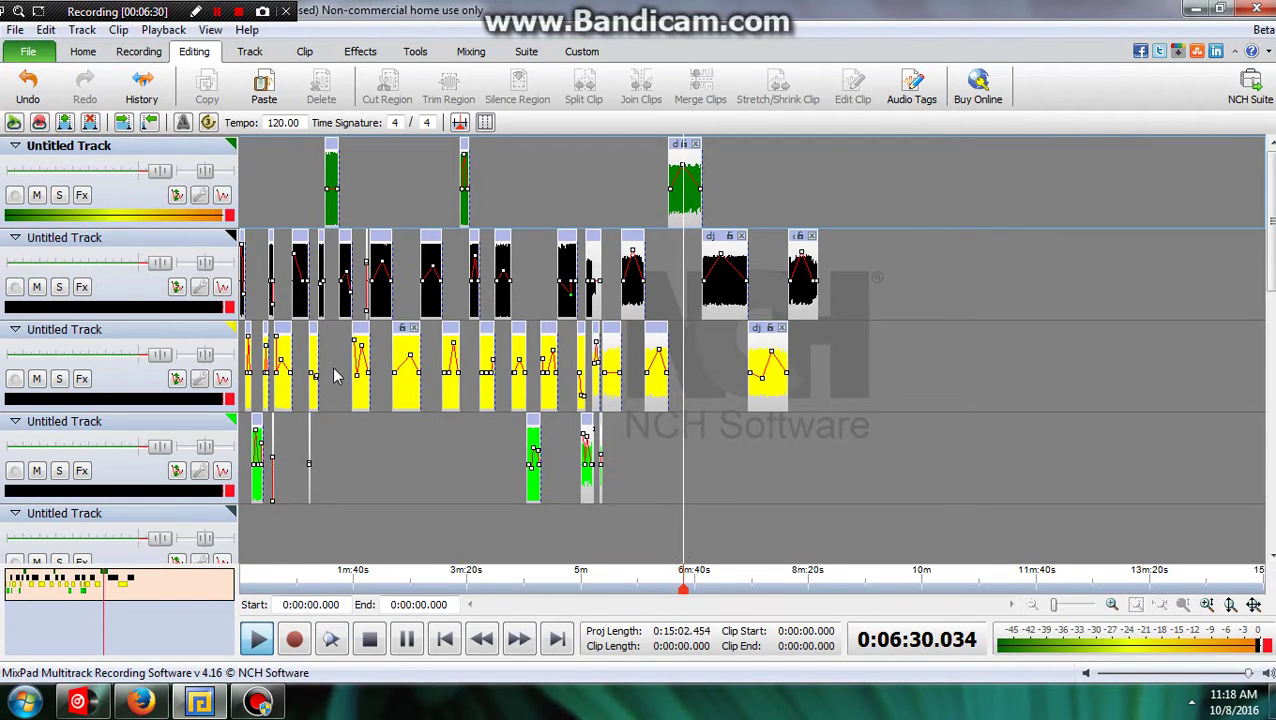
Switch to Firefox and look through the Facebook profile's timeline from the newest profile picture to the October 6 cover photo and back
{"action": "left_click", "coordinate": [198, 703]}
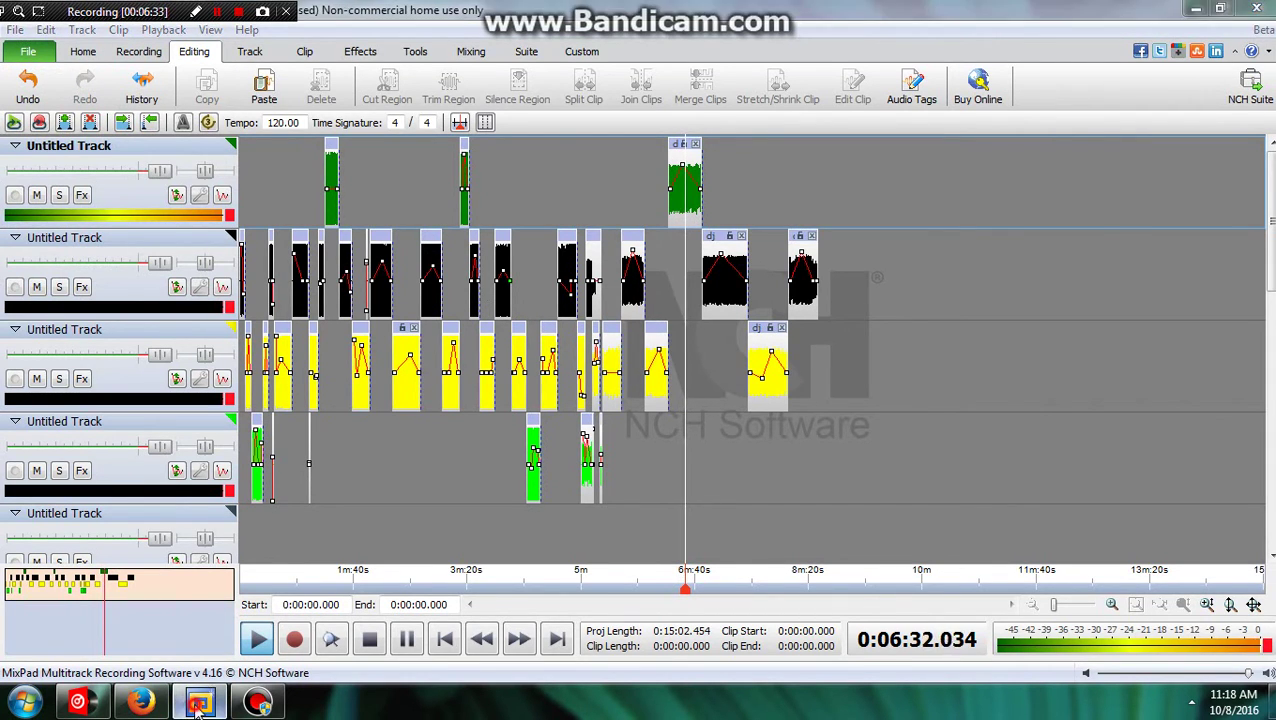
{"action": "left_click", "coordinate": [141, 703]}
{"action": "left_click", "coordinate": [198, 703]}
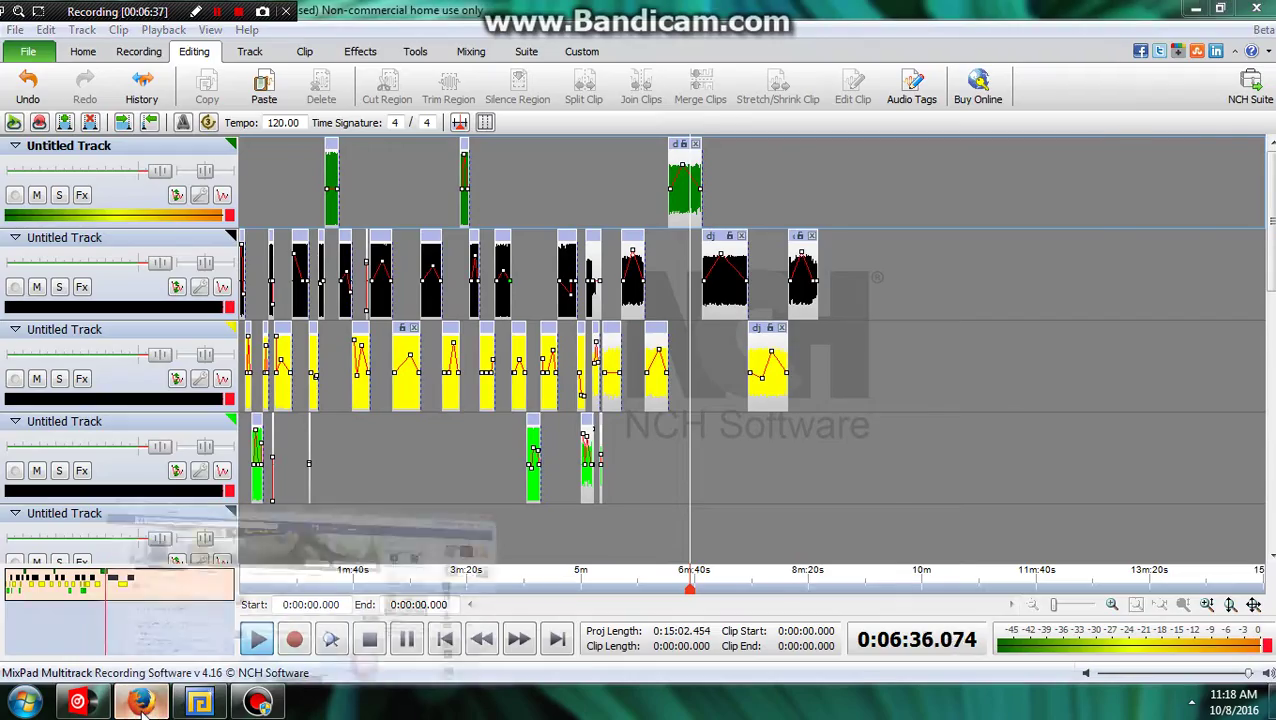
{"action": "scroll", "coordinate": [400, 500], "scroll_direction": "down", "scroll_amount": 6}
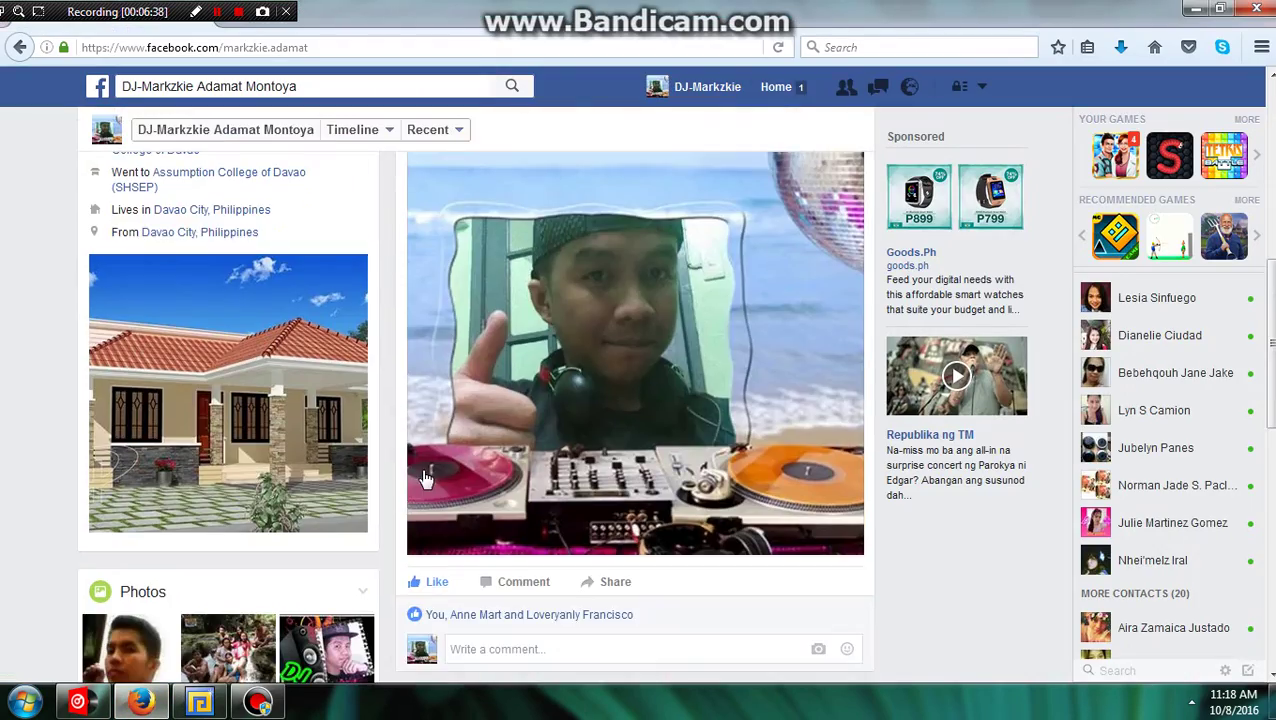
{"action": "scroll", "coordinate": [428, 480], "scroll_direction": "up", "scroll_amount": 4}
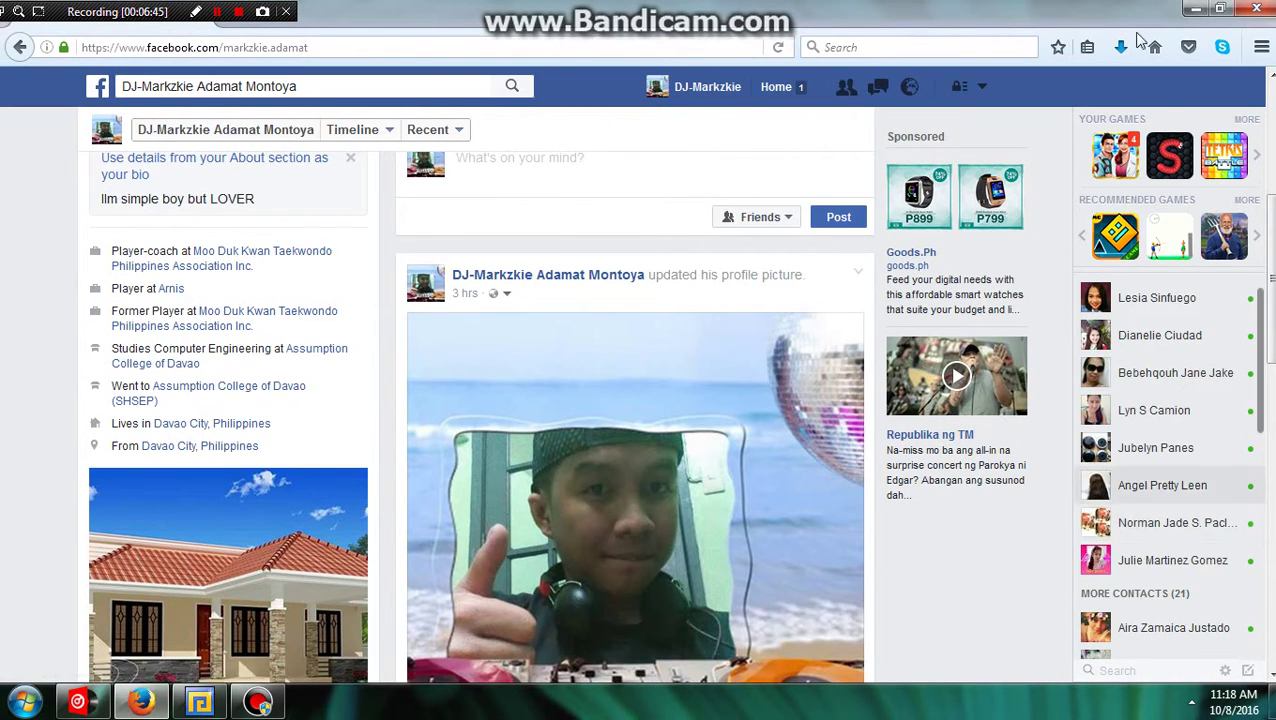
{"action": "scroll", "coordinate": [786, 418], "scroll_direction": "down", "scroll_amount": 3}
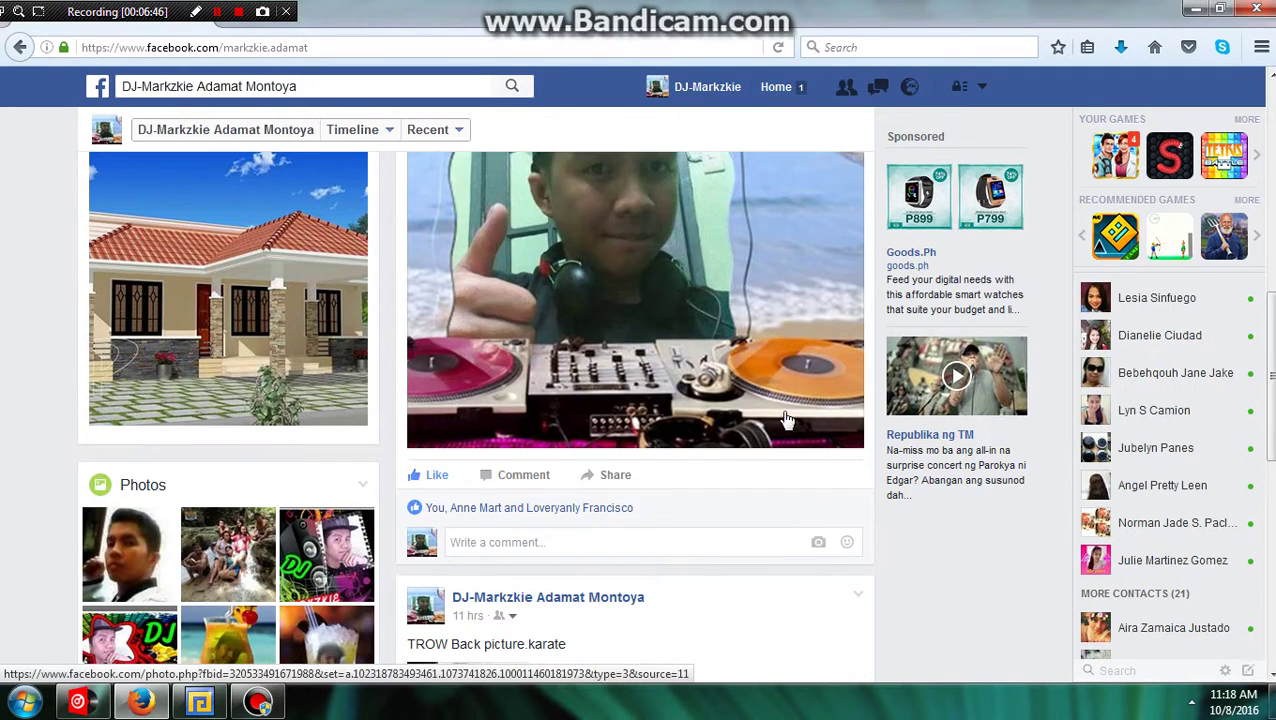
{"action": "scroll", "coordinate": [790, 415], "scroll_direction": "down", "scroll_amount": 8}
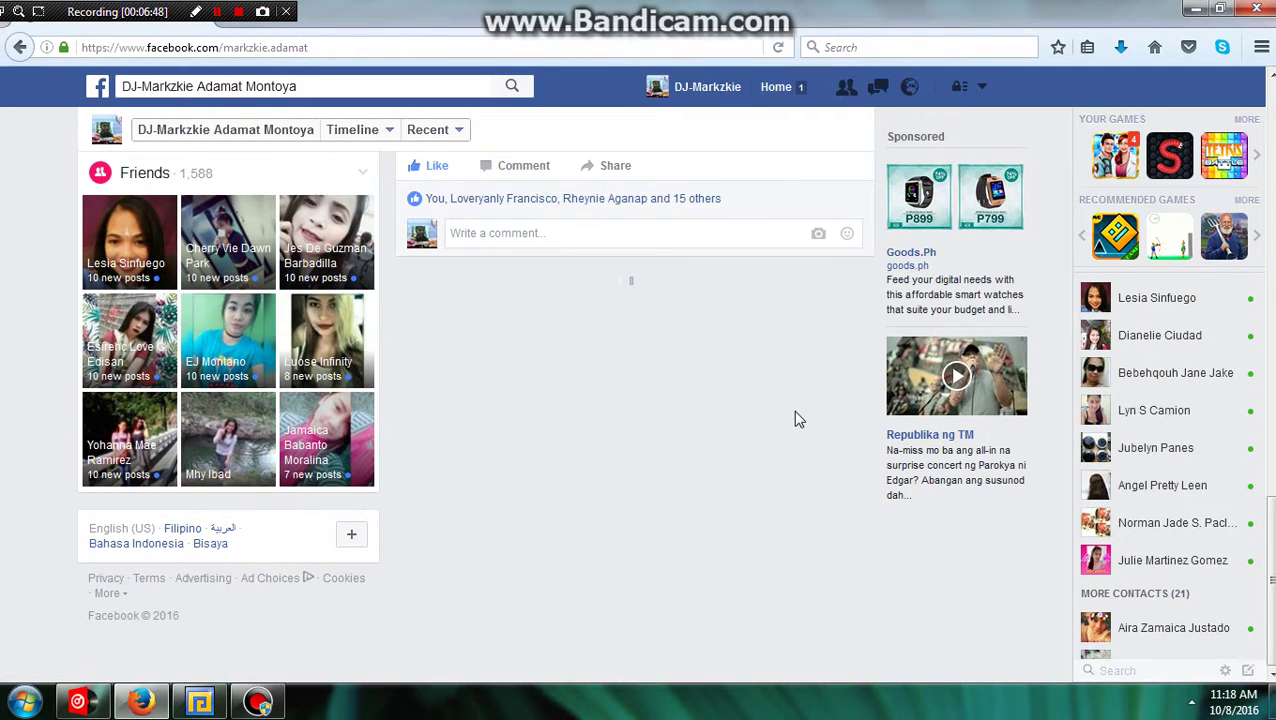
{"action": "scroll", "coordinate": [800, 416], "scroll_direction": "up", "scroll_amount": 2}
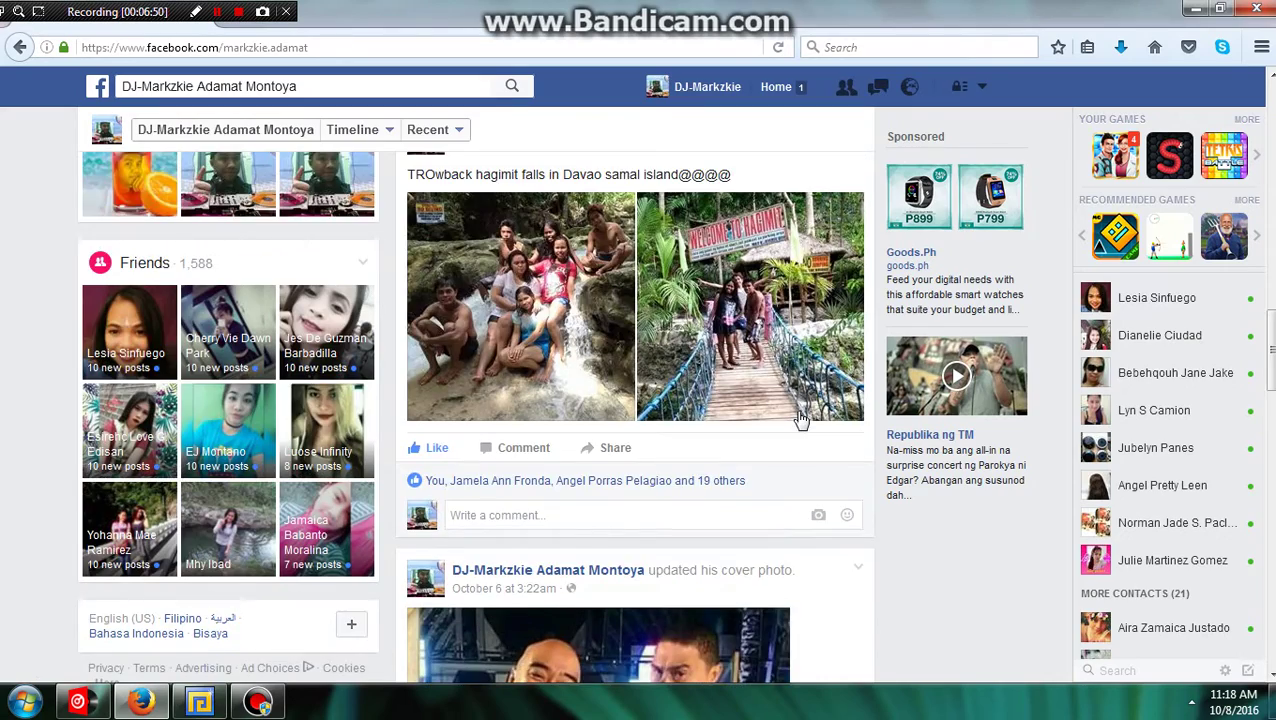
{"action": "scroll", "coordinate": [800, 416], "scroll_direction": "down", "scroll_amount": 4}
{"action": "scroll", "coordinate": [690, 465], "scroll_direction": "up", "scroll_amount": 10}
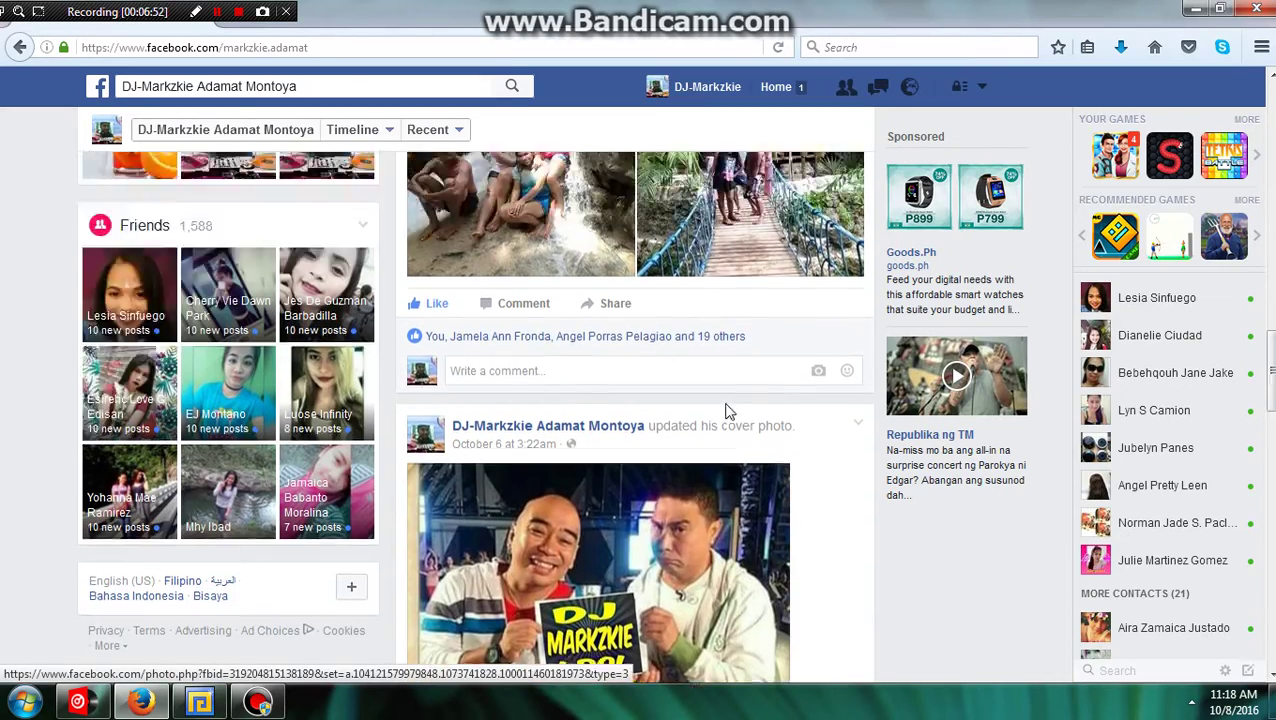
{"action": "scroll", "coordinate": [683, 388], "scroll_direction": "up", "scroll_amount": 8}
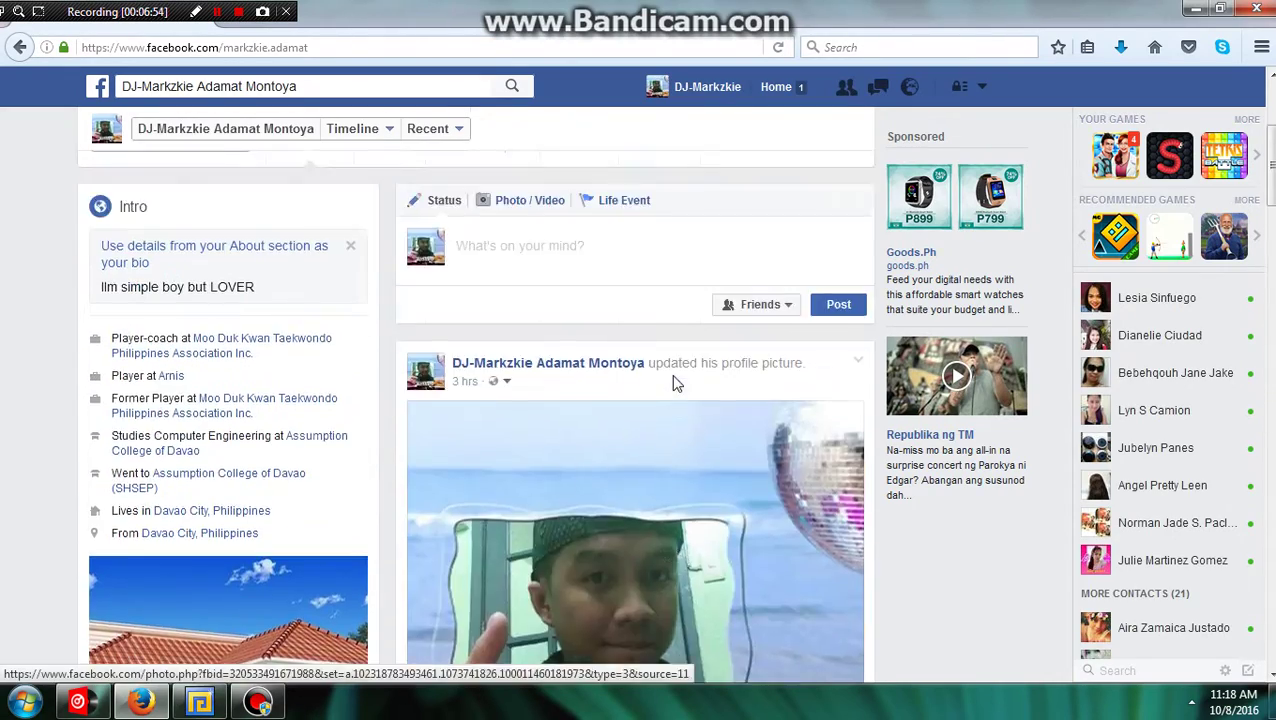
{"action": "left_click", "coordinate": [519, 640]}
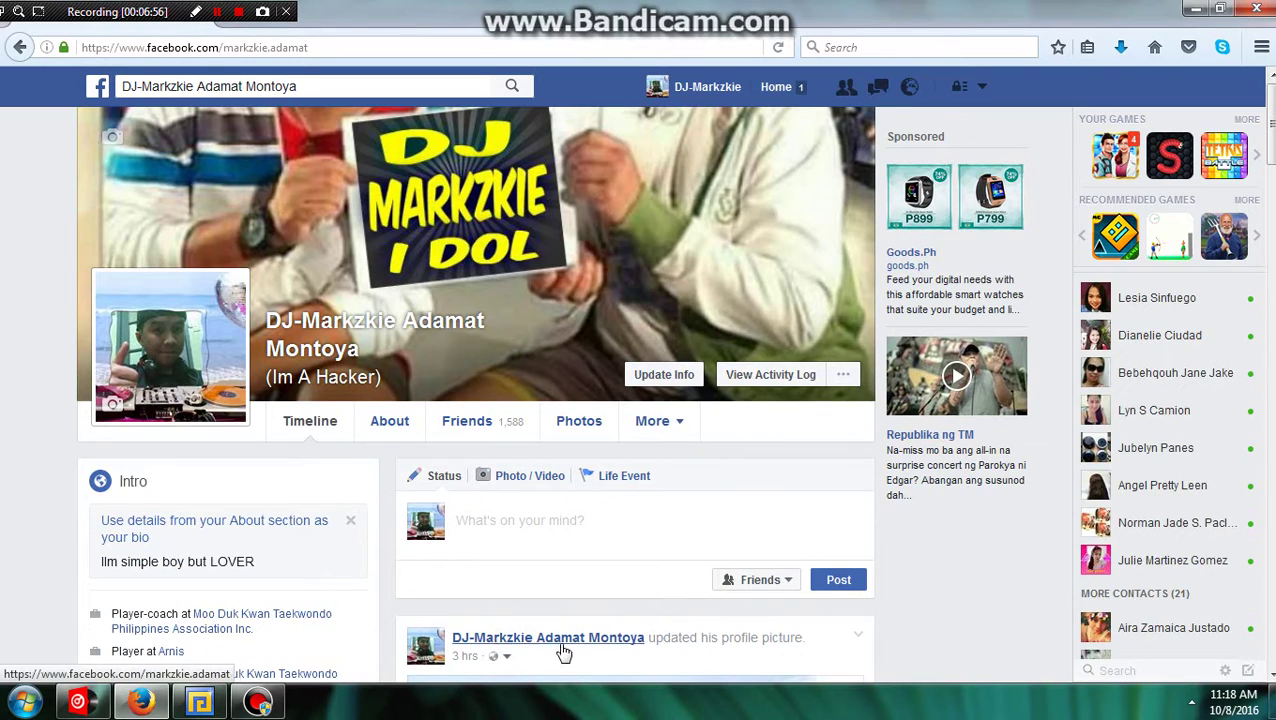
View the profile picture enlarged, glance at the mix in MixPad, and return to Firefox to advance to the October 5 picture
{"action": "left_click", "coordinate": [165, 366]}
{"action": "left_click", "coordinate": [184, 357]}
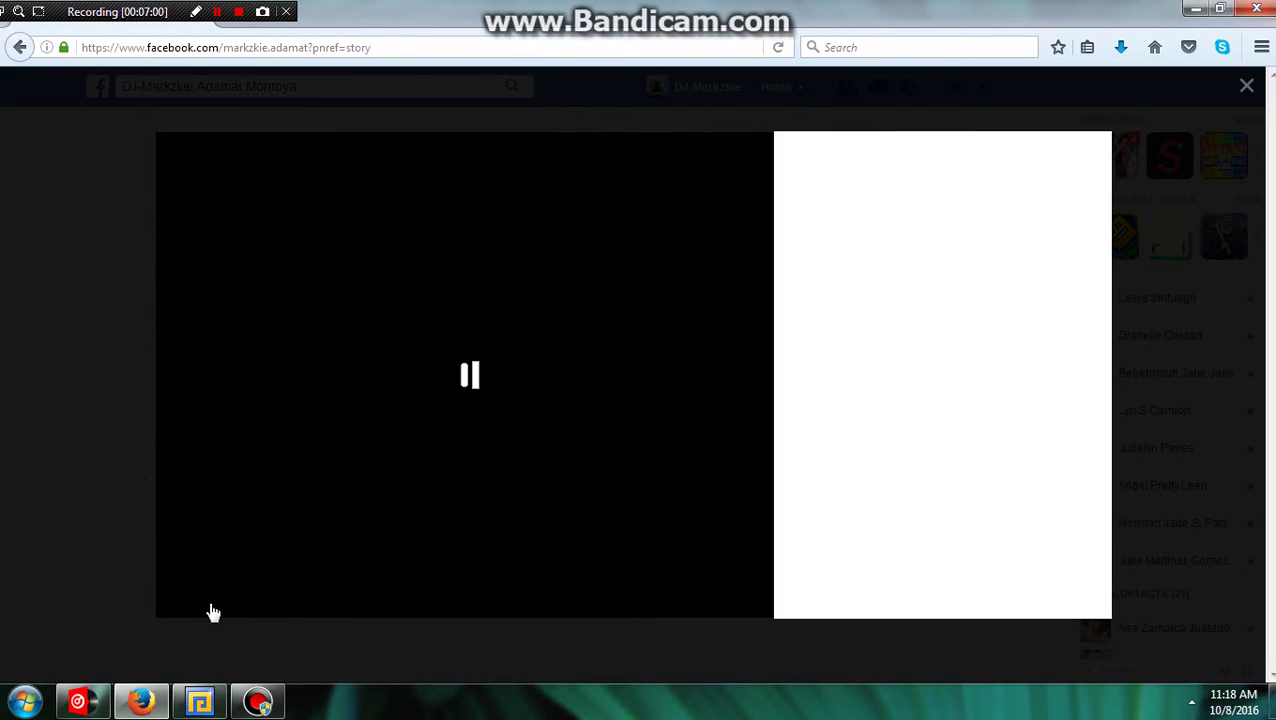
{"action": "left_click", "coordinate": [201, 703]}
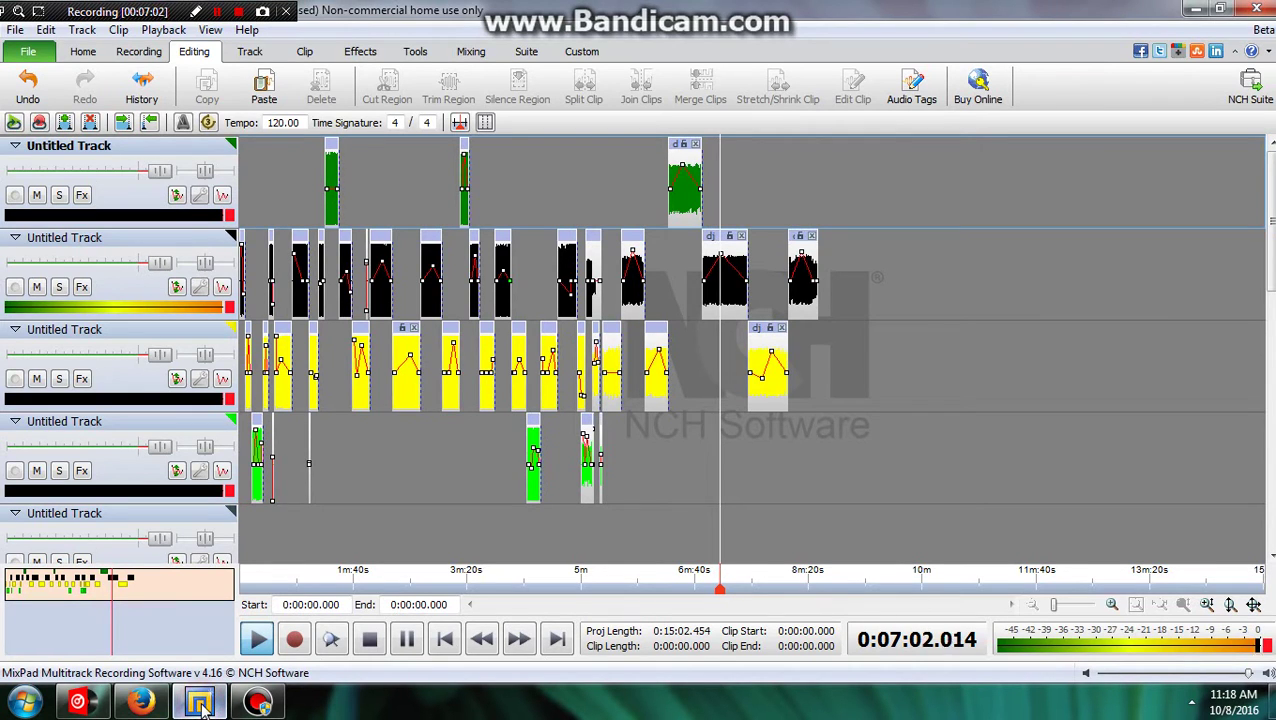
{"action": "left_click", "coordinate": [140, 703]}
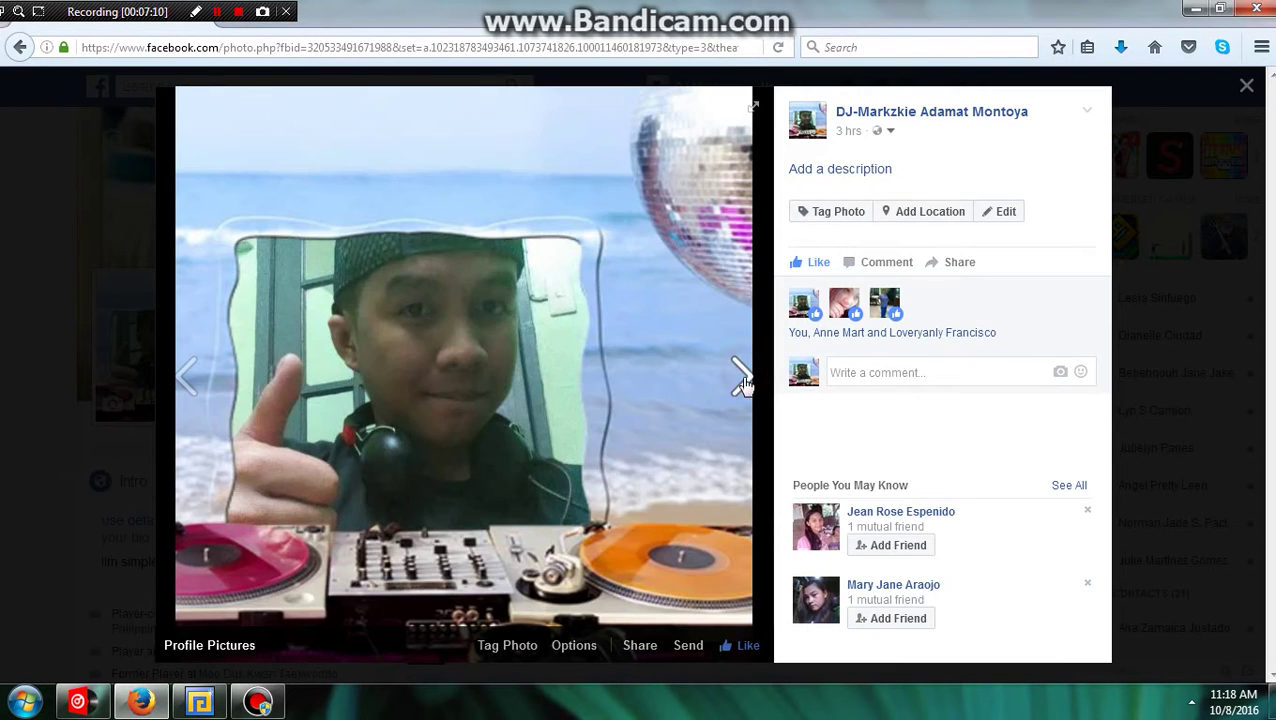
{"action": "left_click", "coordinate": [742, 381]}
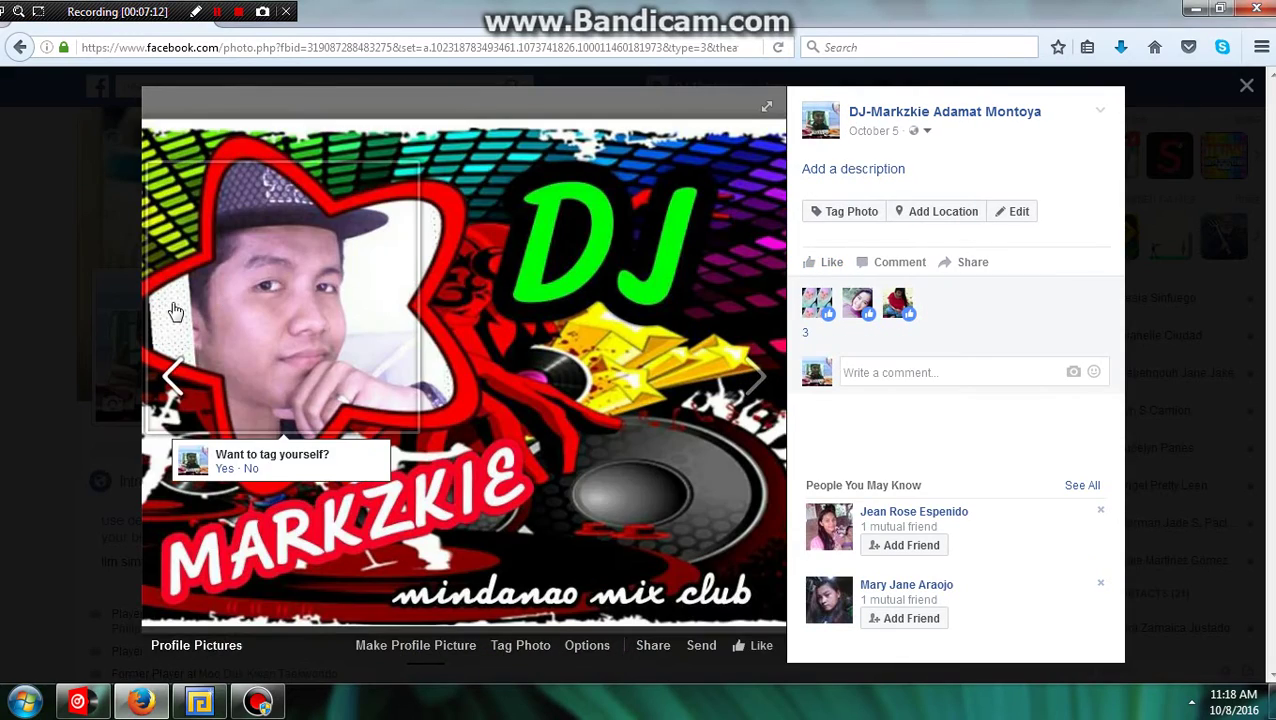
Switch briefly to MixPad and VirtualDJ, returning to the October 5 profile picture in Firefox
{"action": "left_click", "coordinate": [199, 703]}
{"action": "left_click", "coordinate": [199, 703]}
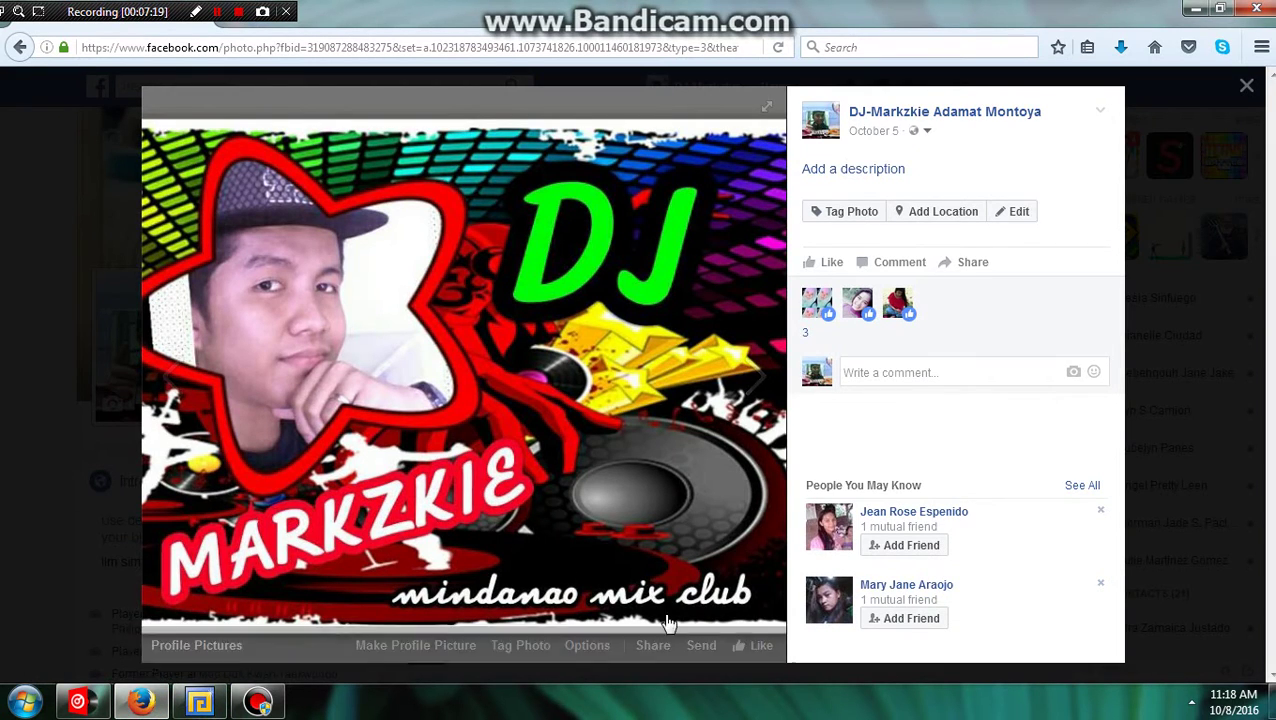
{"action": "left_click", "coordinate": [97, 708]}
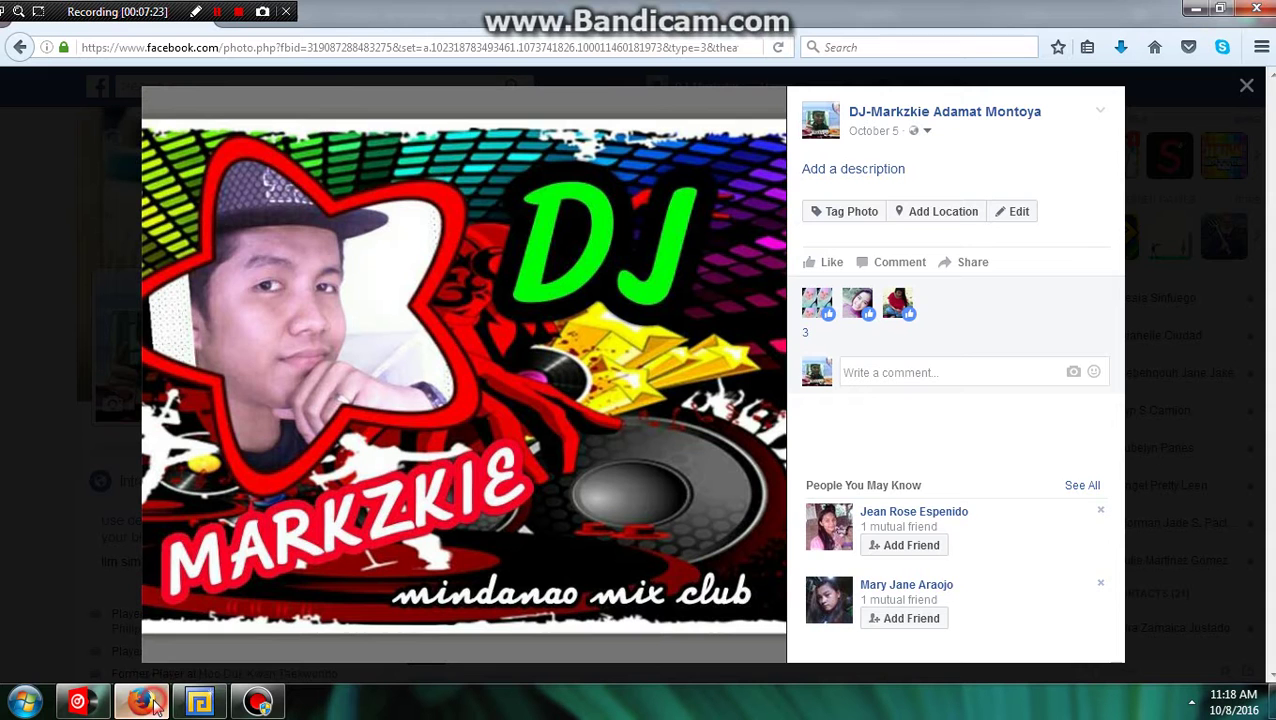
{"action": "left_click", "coordinate": [141, 703]}
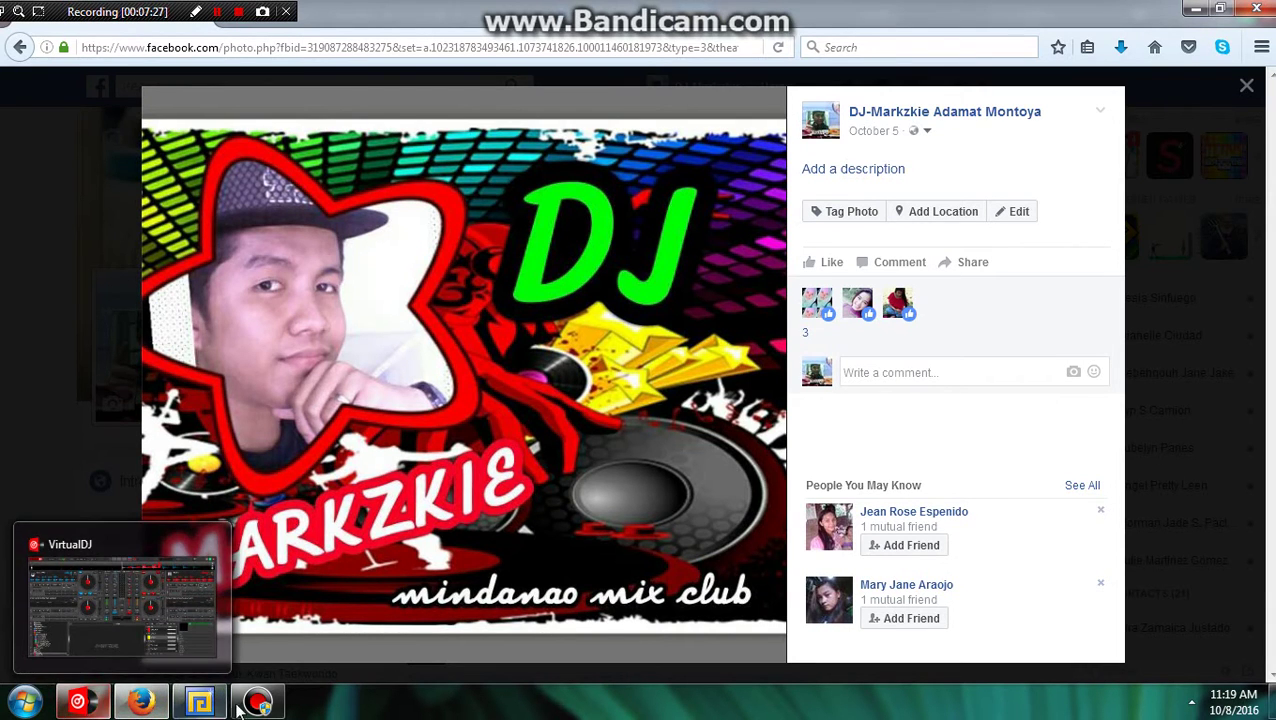
{"action": "mouse_move", "coordinate": [193, 707]}
{"action": "mouse_move", "coordinate": [141, 703]}
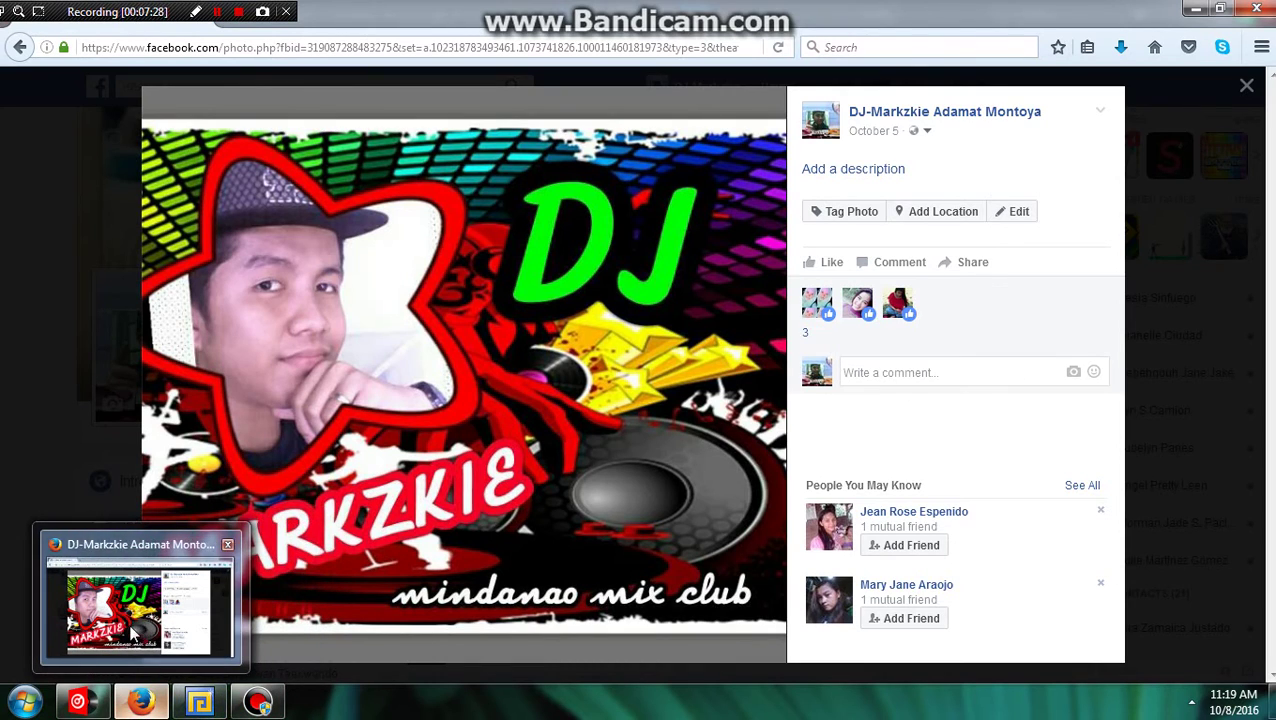
{"action": "mouse_move", "coordinate": [123, 636]}
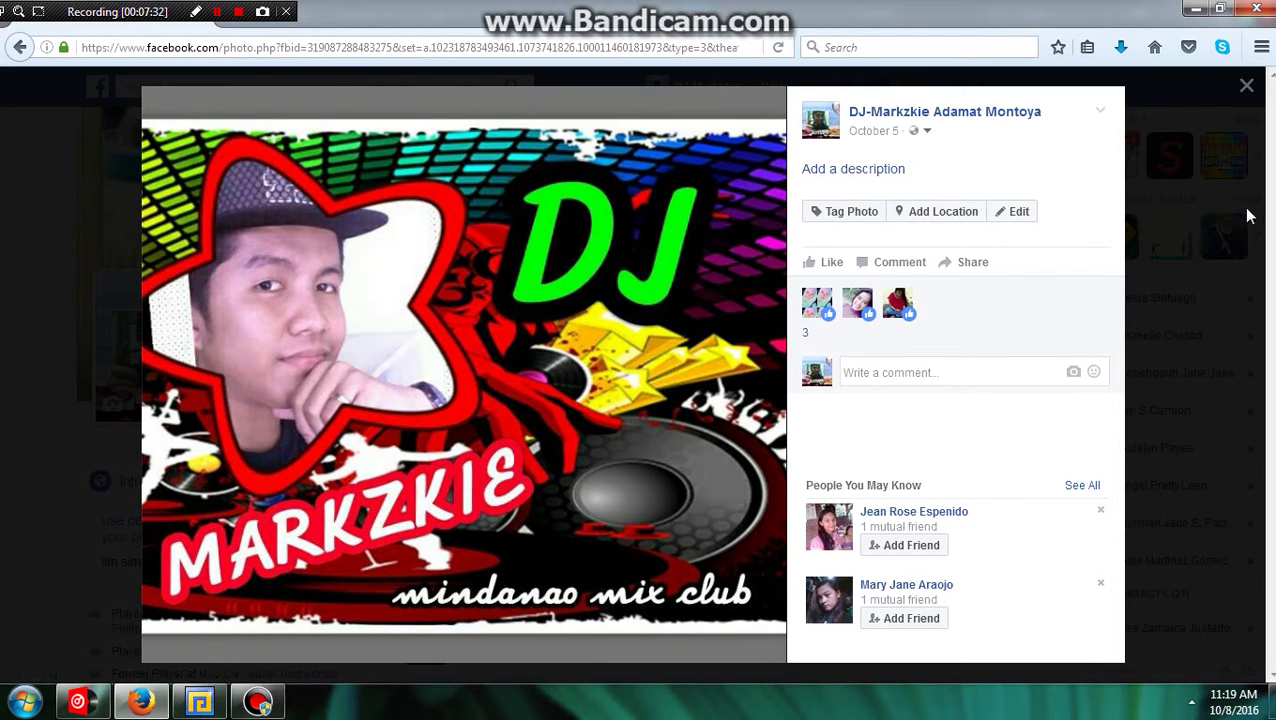
{"action": "left_click", "coordinate": [1123, 48]}
{"action": "left_click", "coordinate": [1125, 54]}
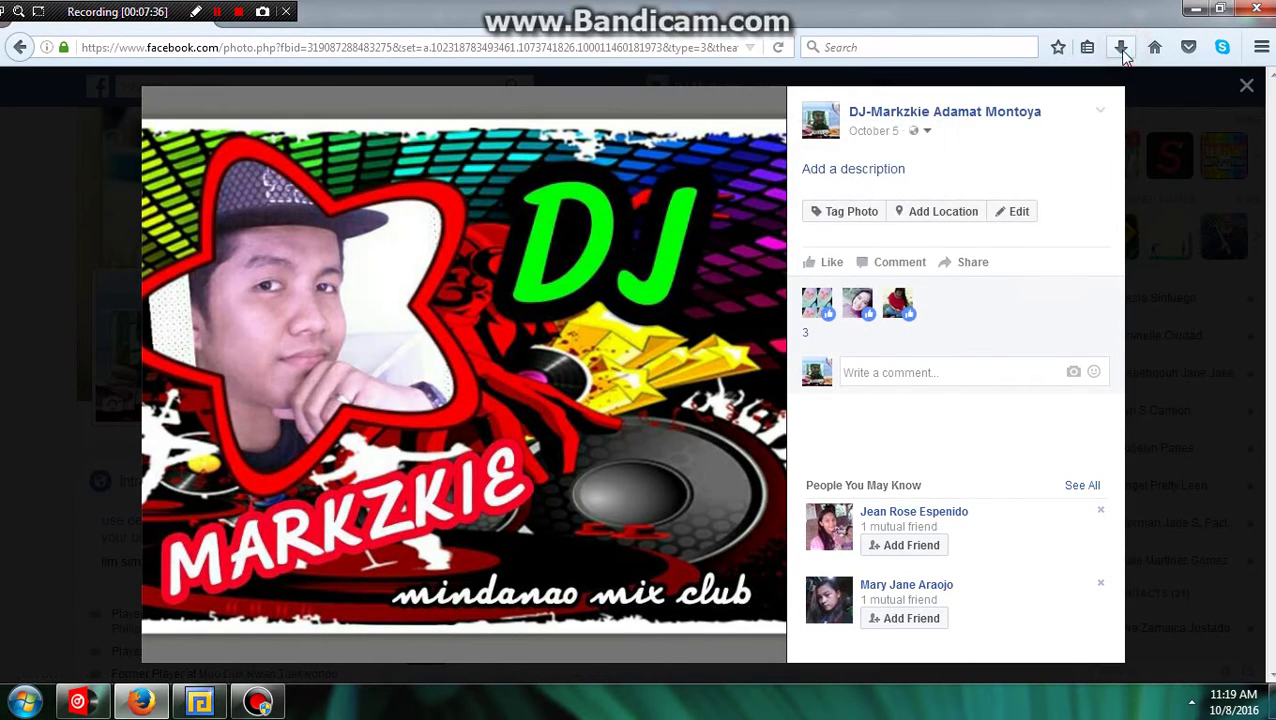